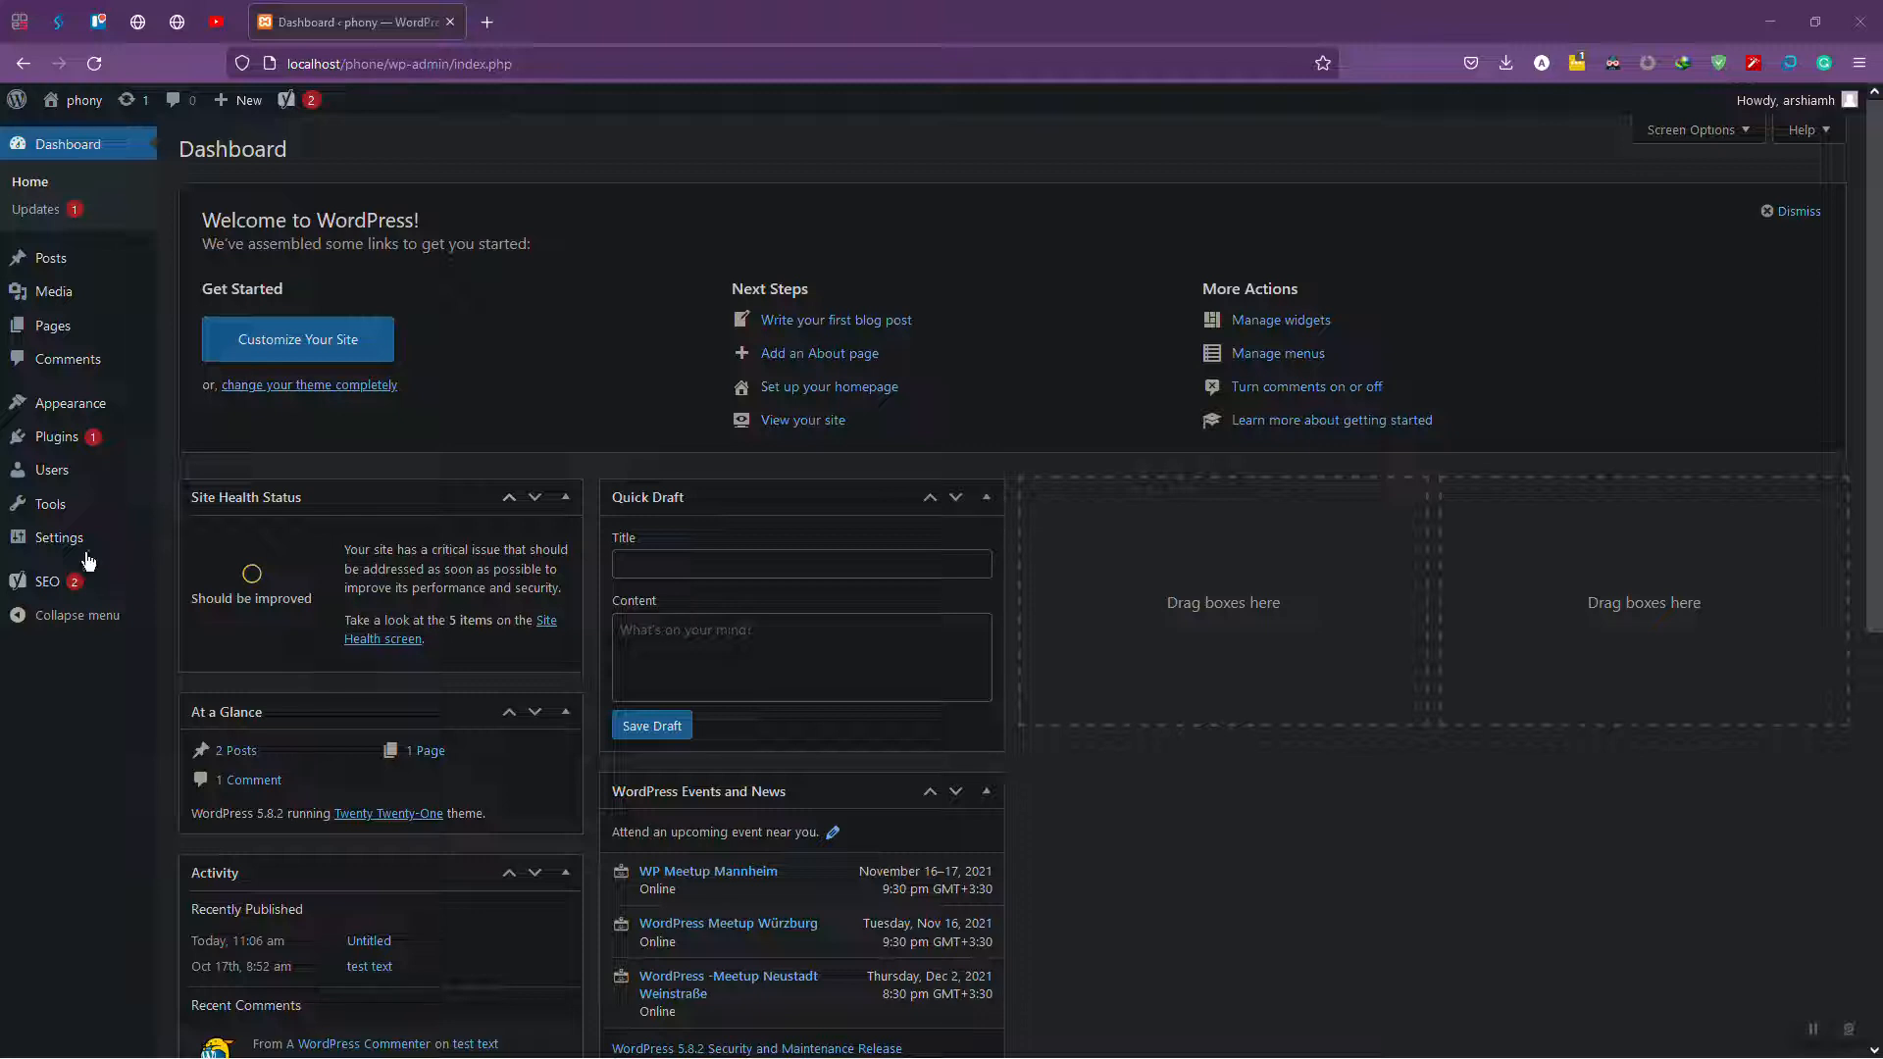
- Open the untitled post from the list of all posts for editing
{"action": "mouse_move", "coordinate": [30, 266]}
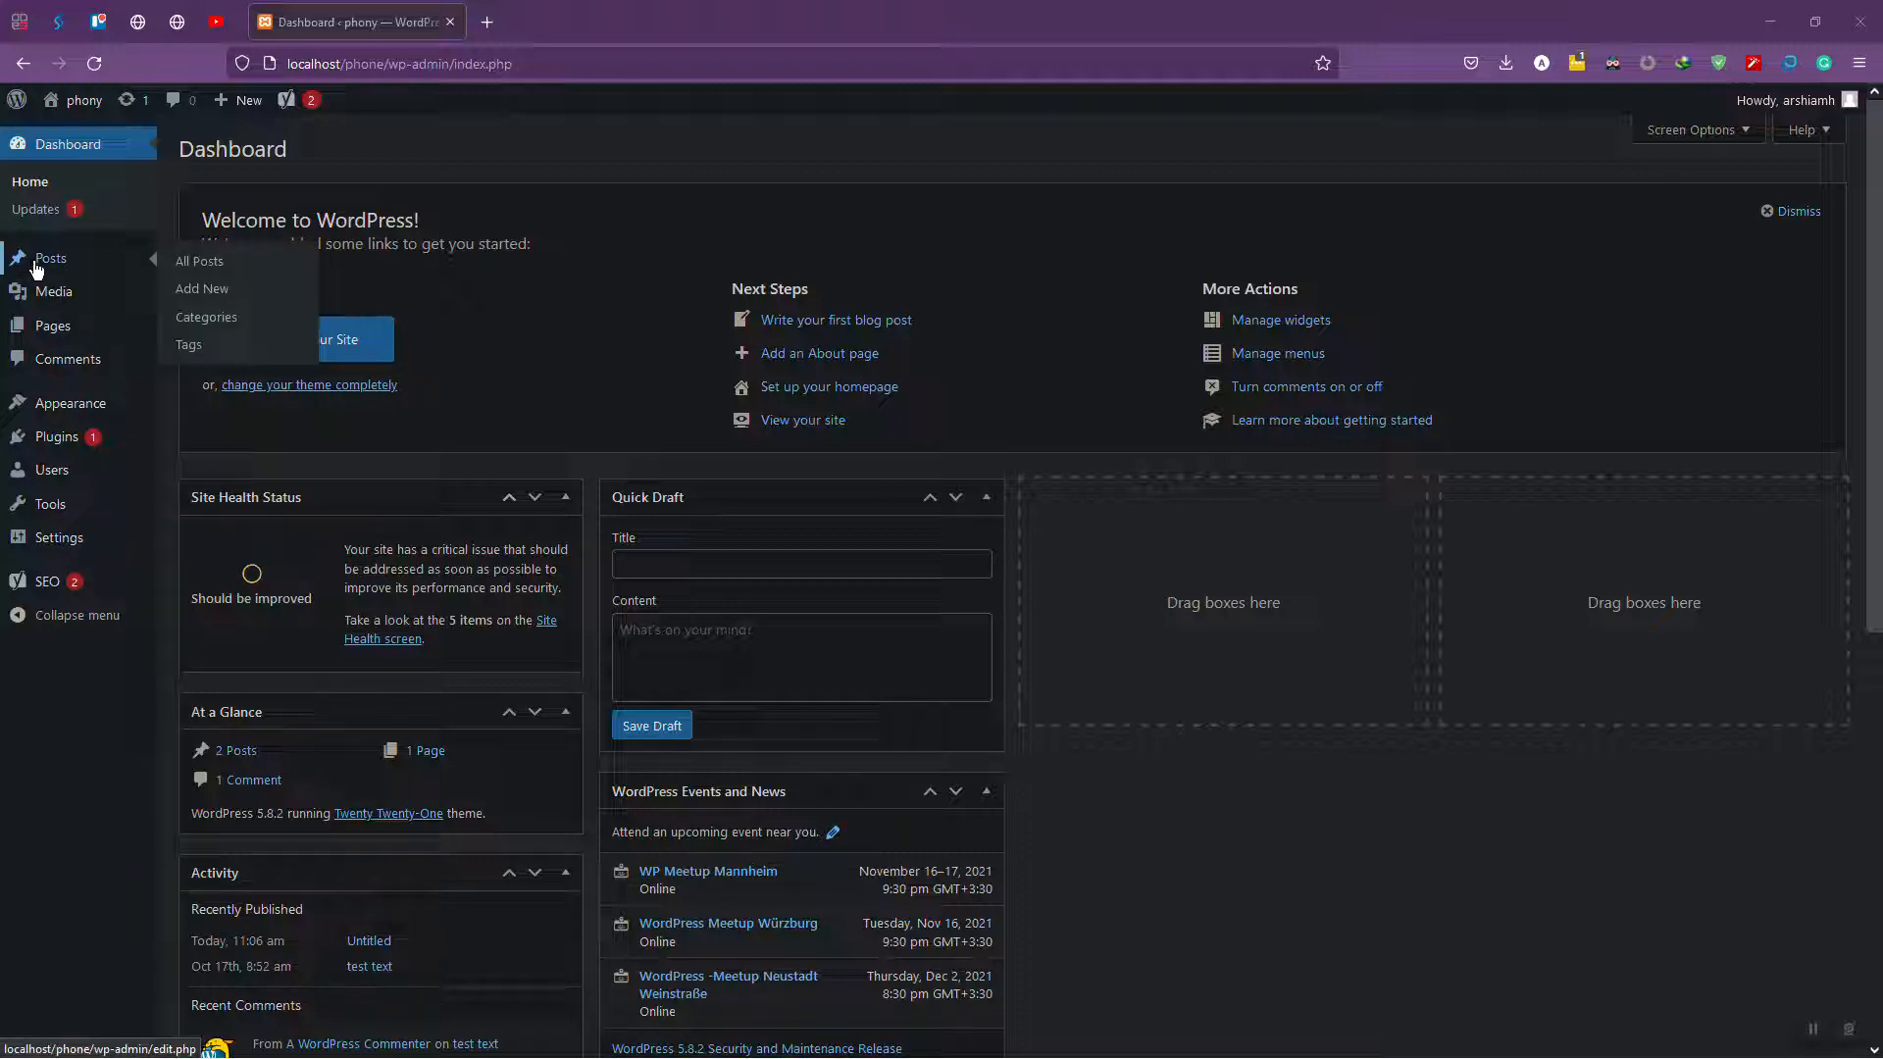
{"action": "left_click", "coordinate": [207, 260]}
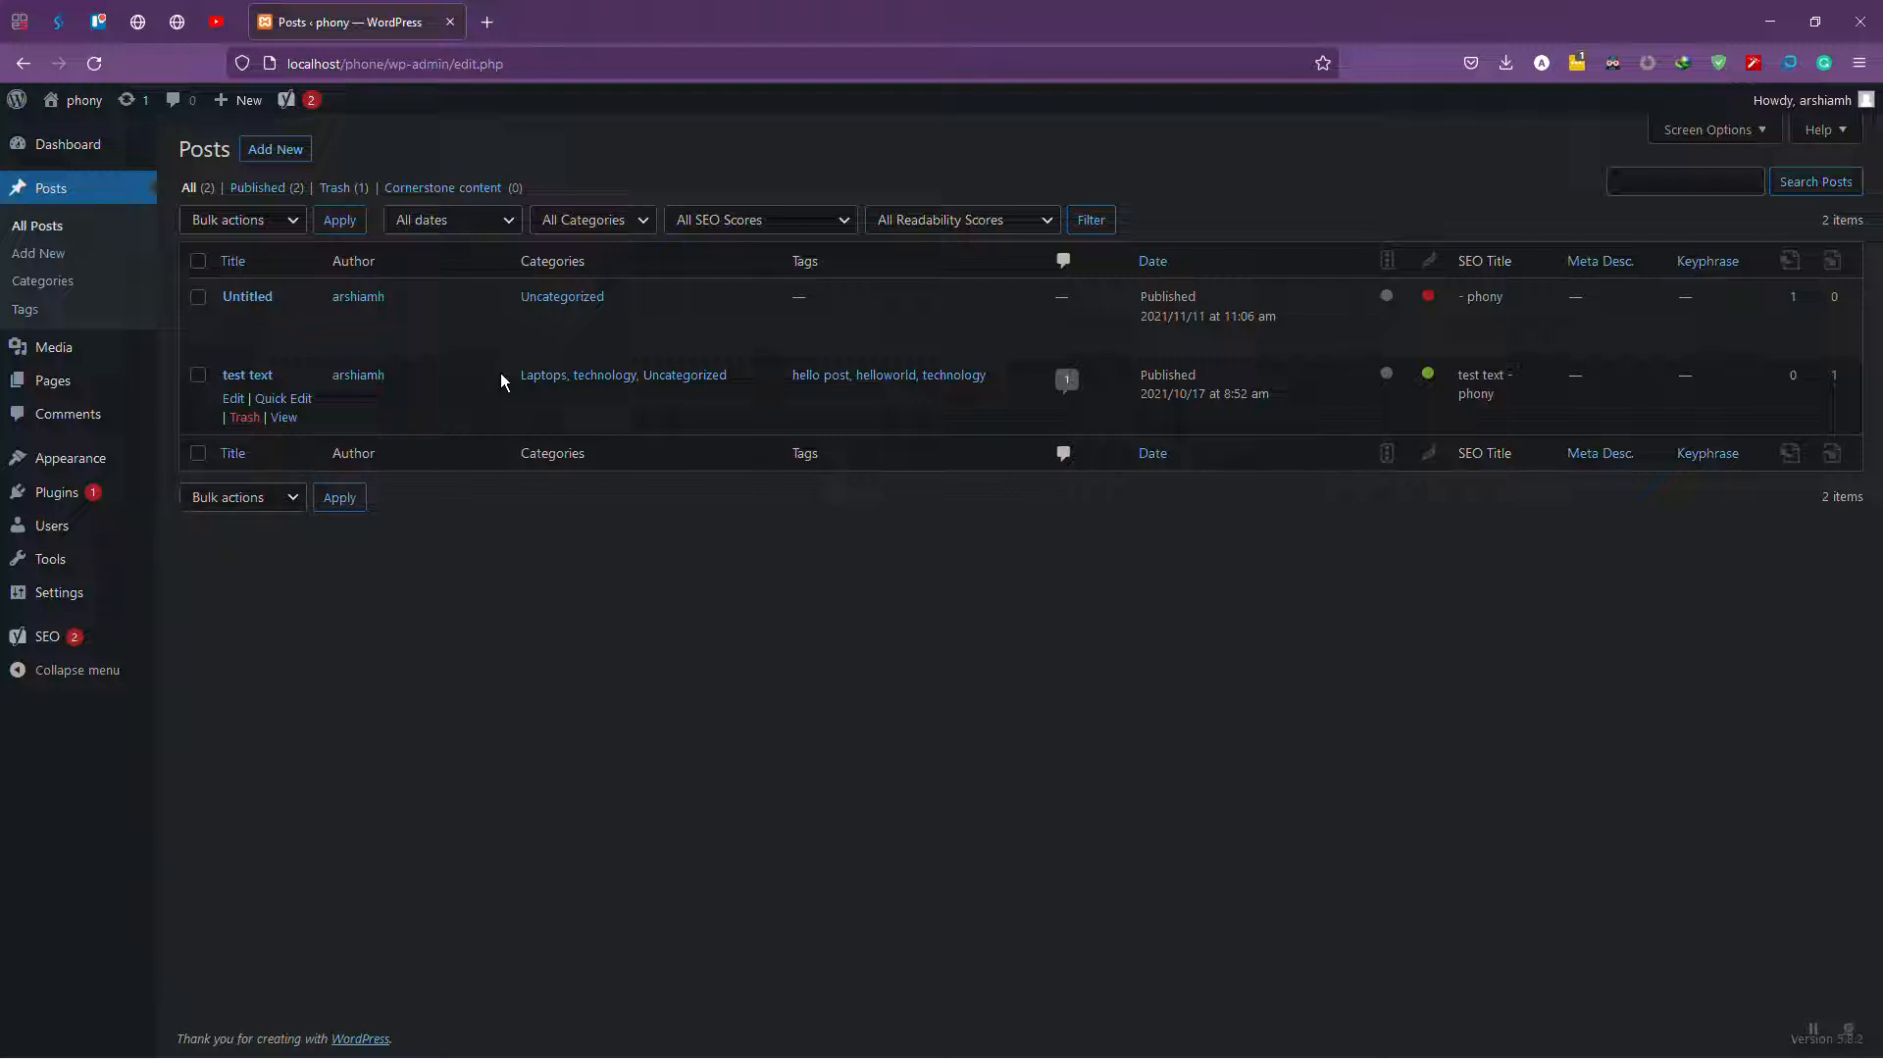
{"action": "left_click", "coordinate": [257, 302]}
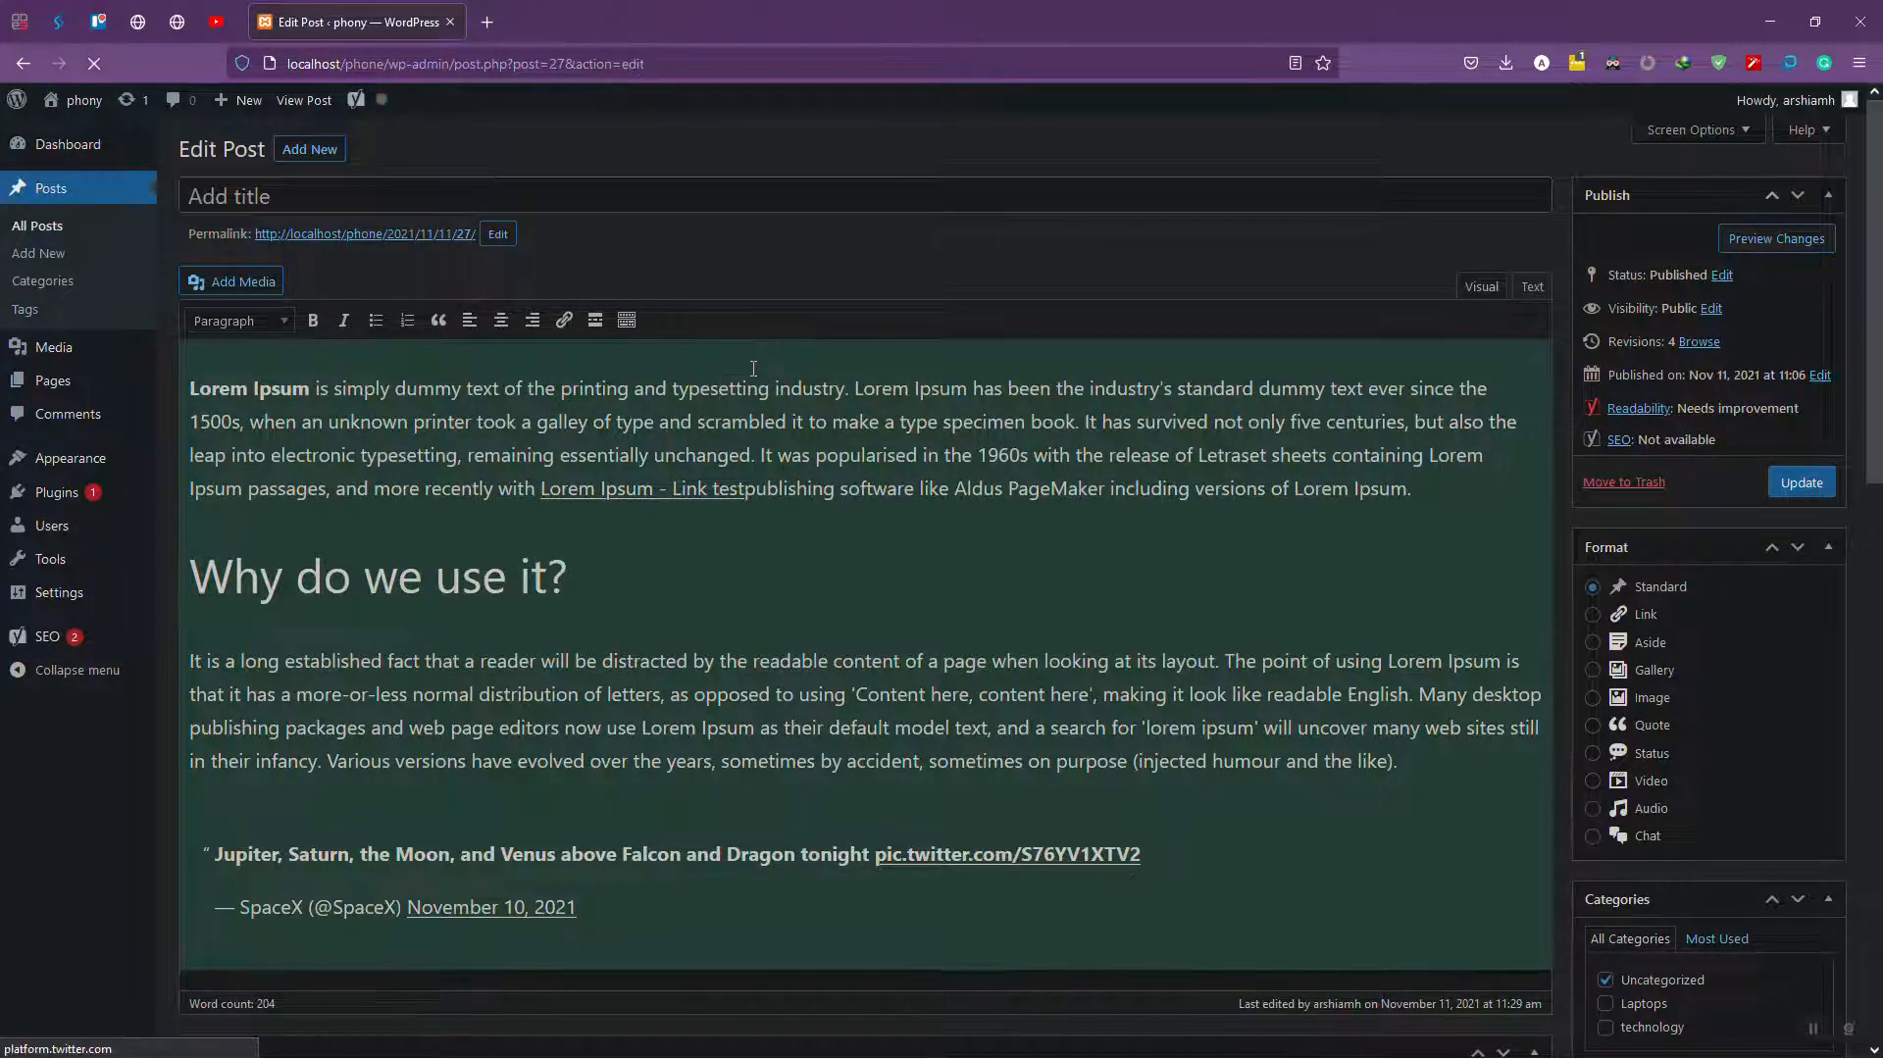
- Turn off the Revisions element in the post editor's screen options and look over the page
{"action": "left_click", "coordinate": [1691, 129]}
{"action": "left_click", "coordinate": [298, 216]}
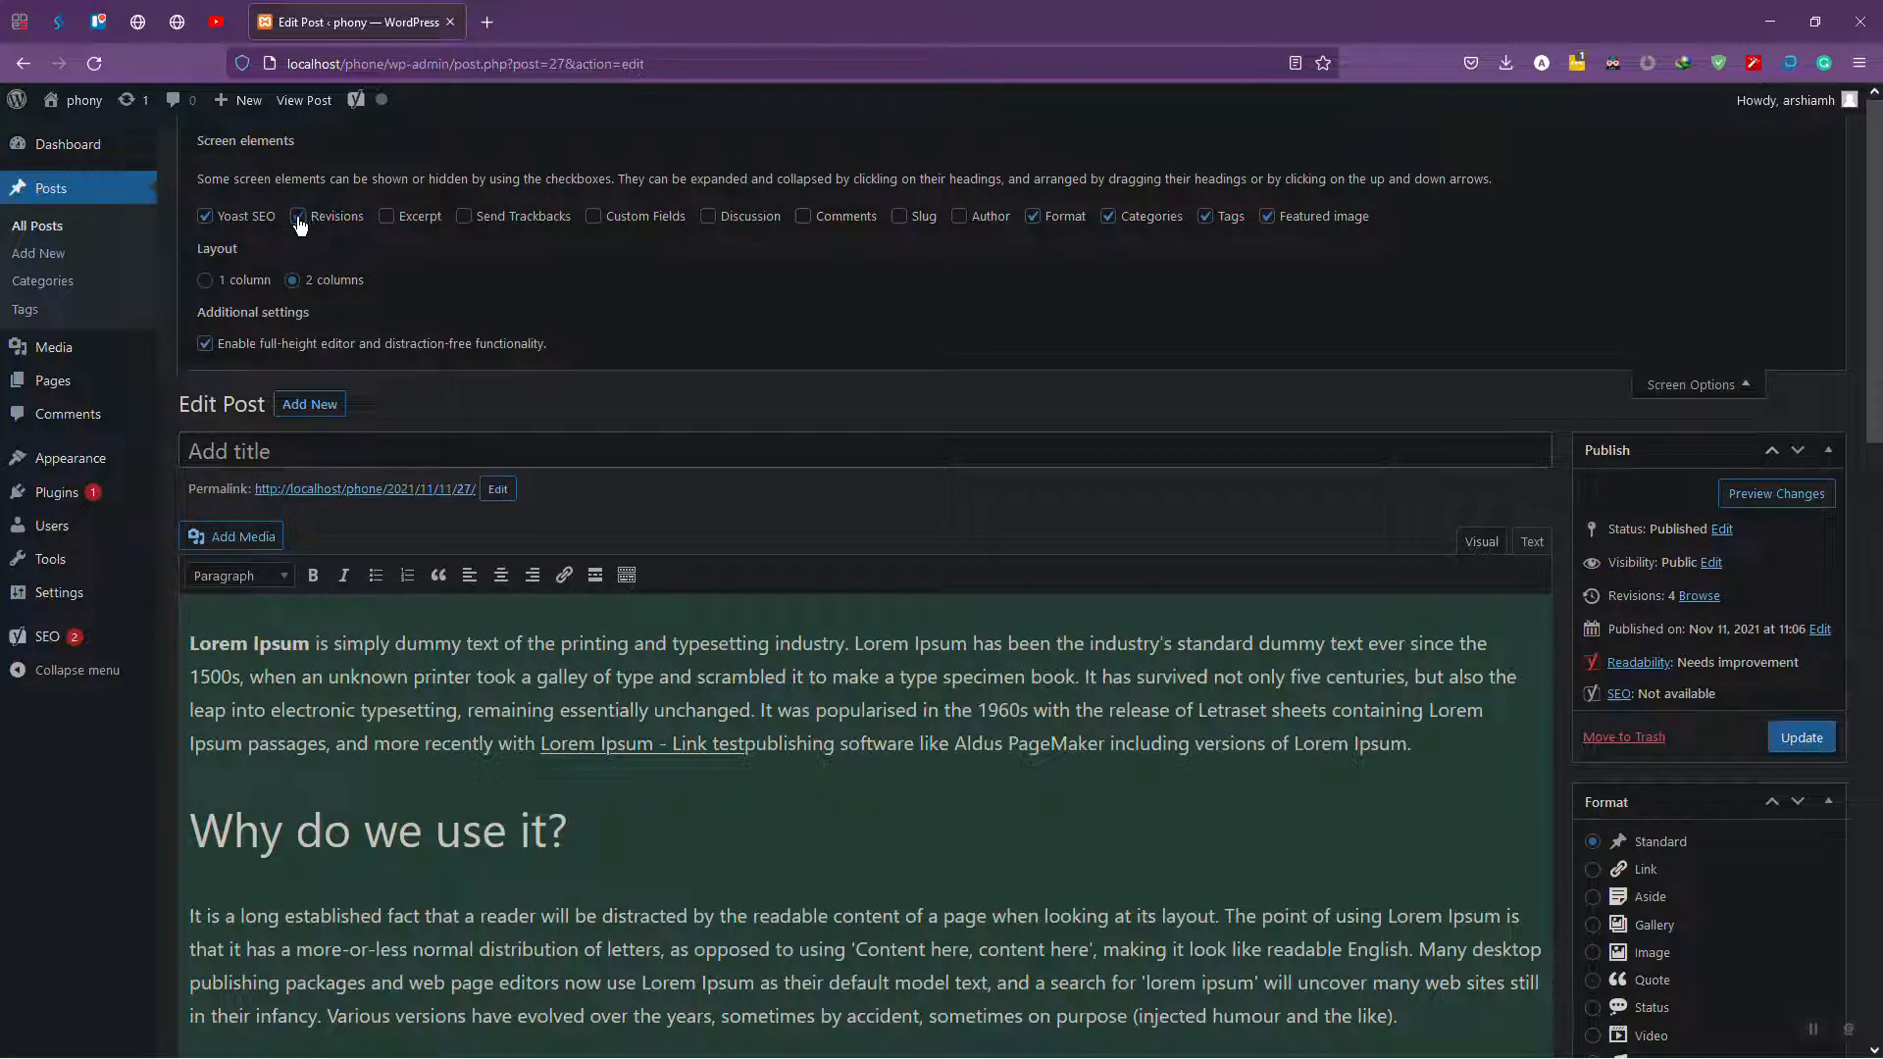
{"action": "left_click", "coordinate": [1668, 381]}
{"action": "scroll", "coordinate": [899, 373], "scroll_direction": "down", "scroll_amount": 15}
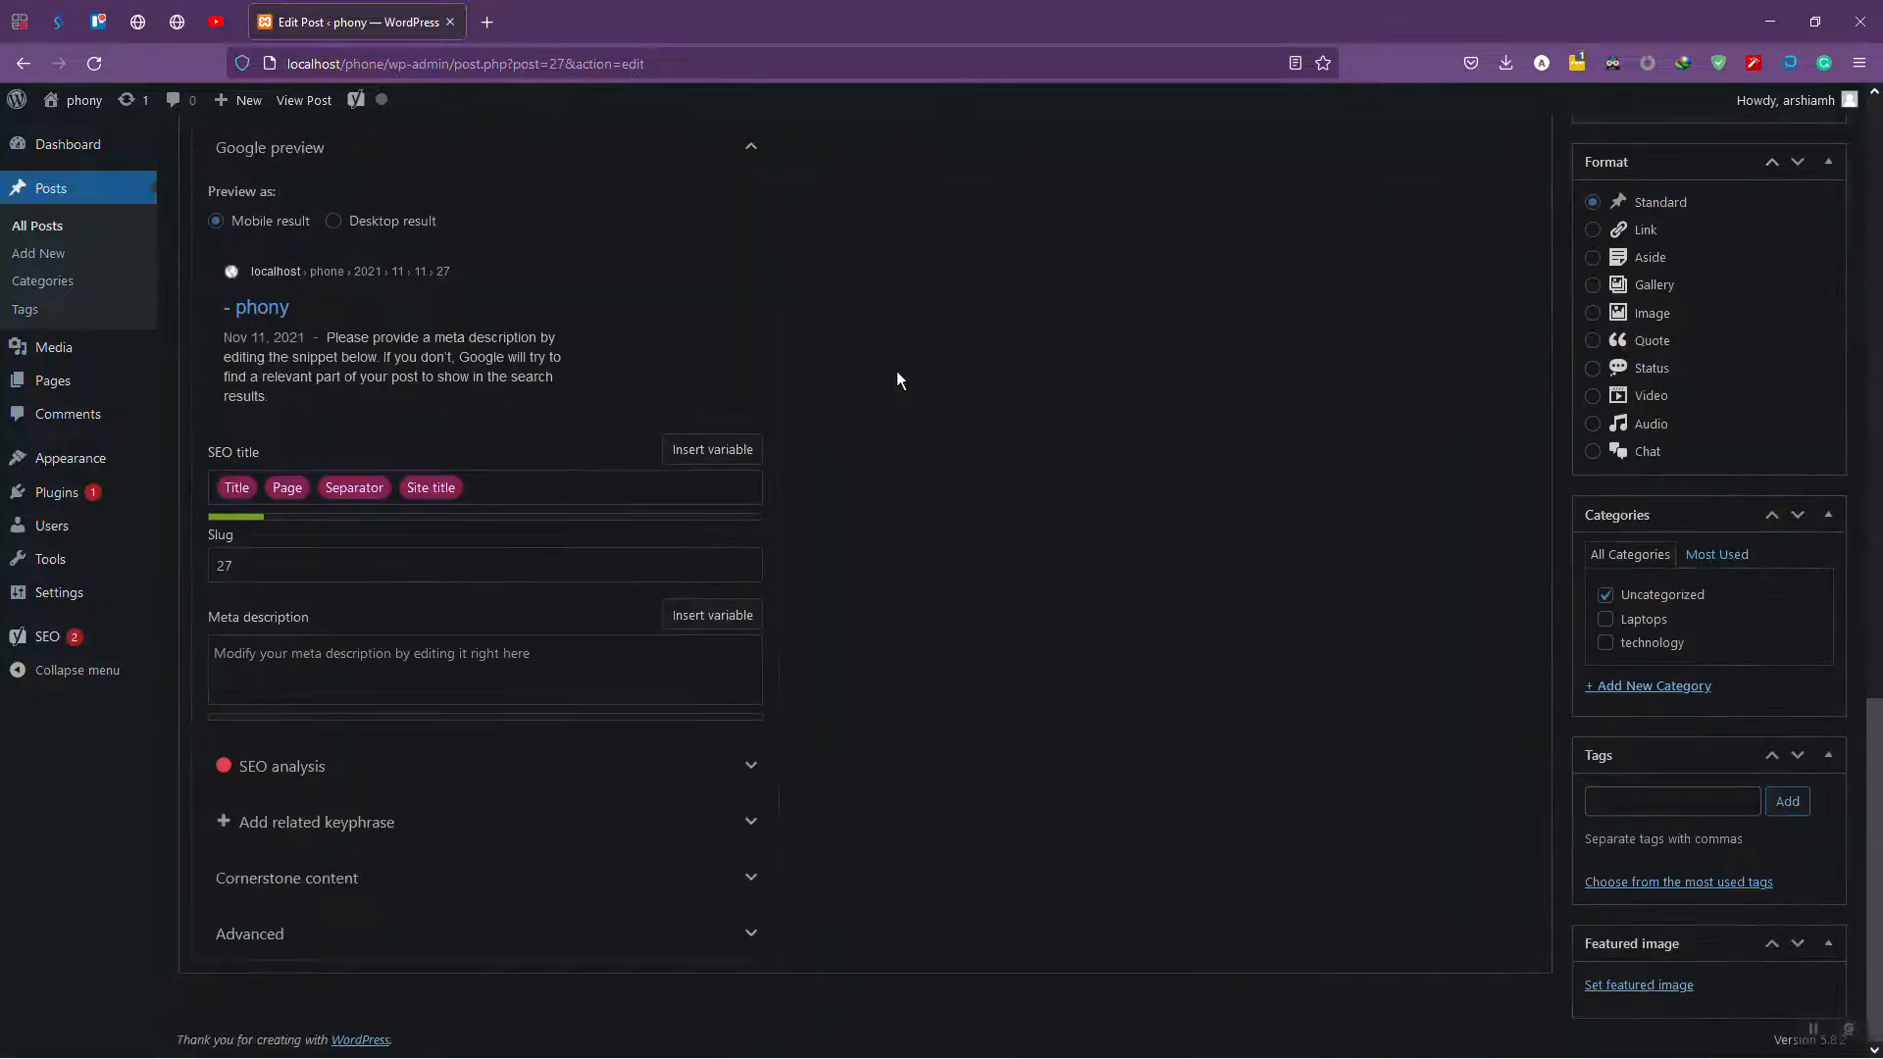
{"action": "scroll", "coordinate": [827, 797], "scroll_direction": "up", "scroll_amount": 10}
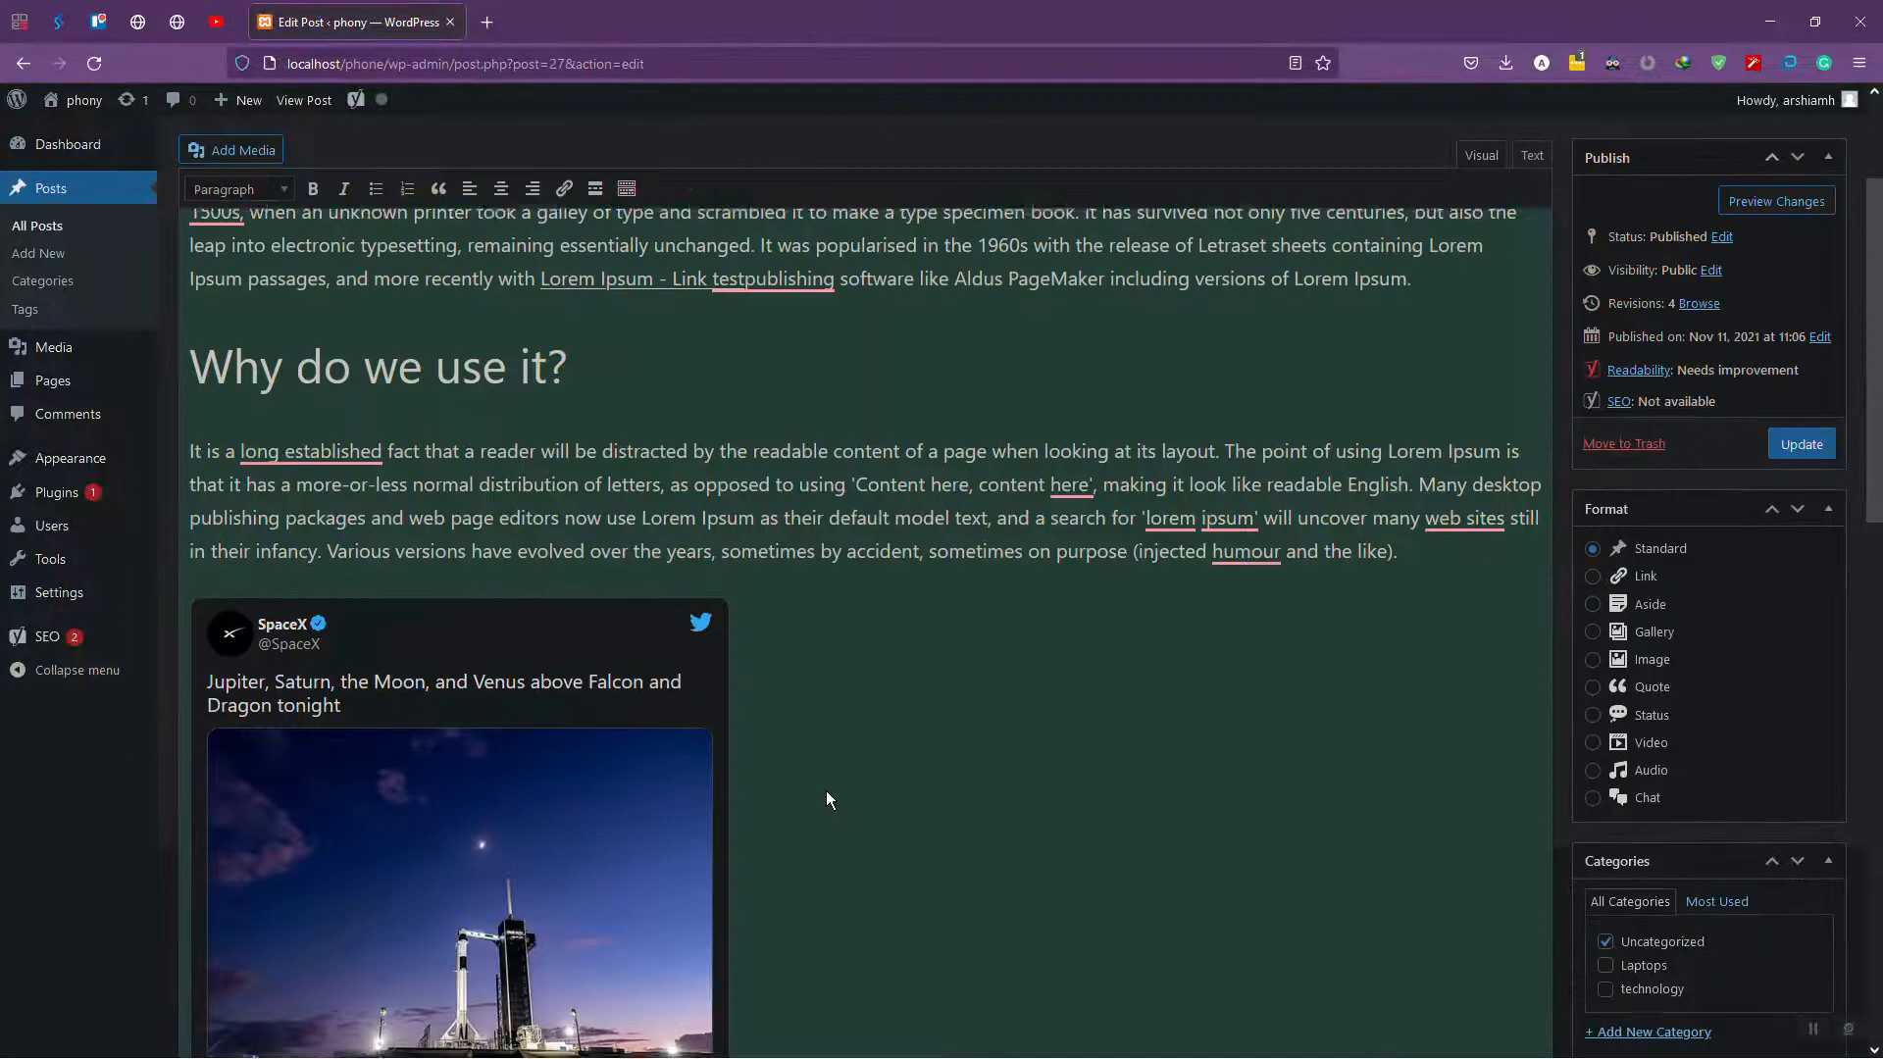
{"action": "scroll", "coordinate": [826, 790], "scroll_direction": "up", "scroll_amount": 3}
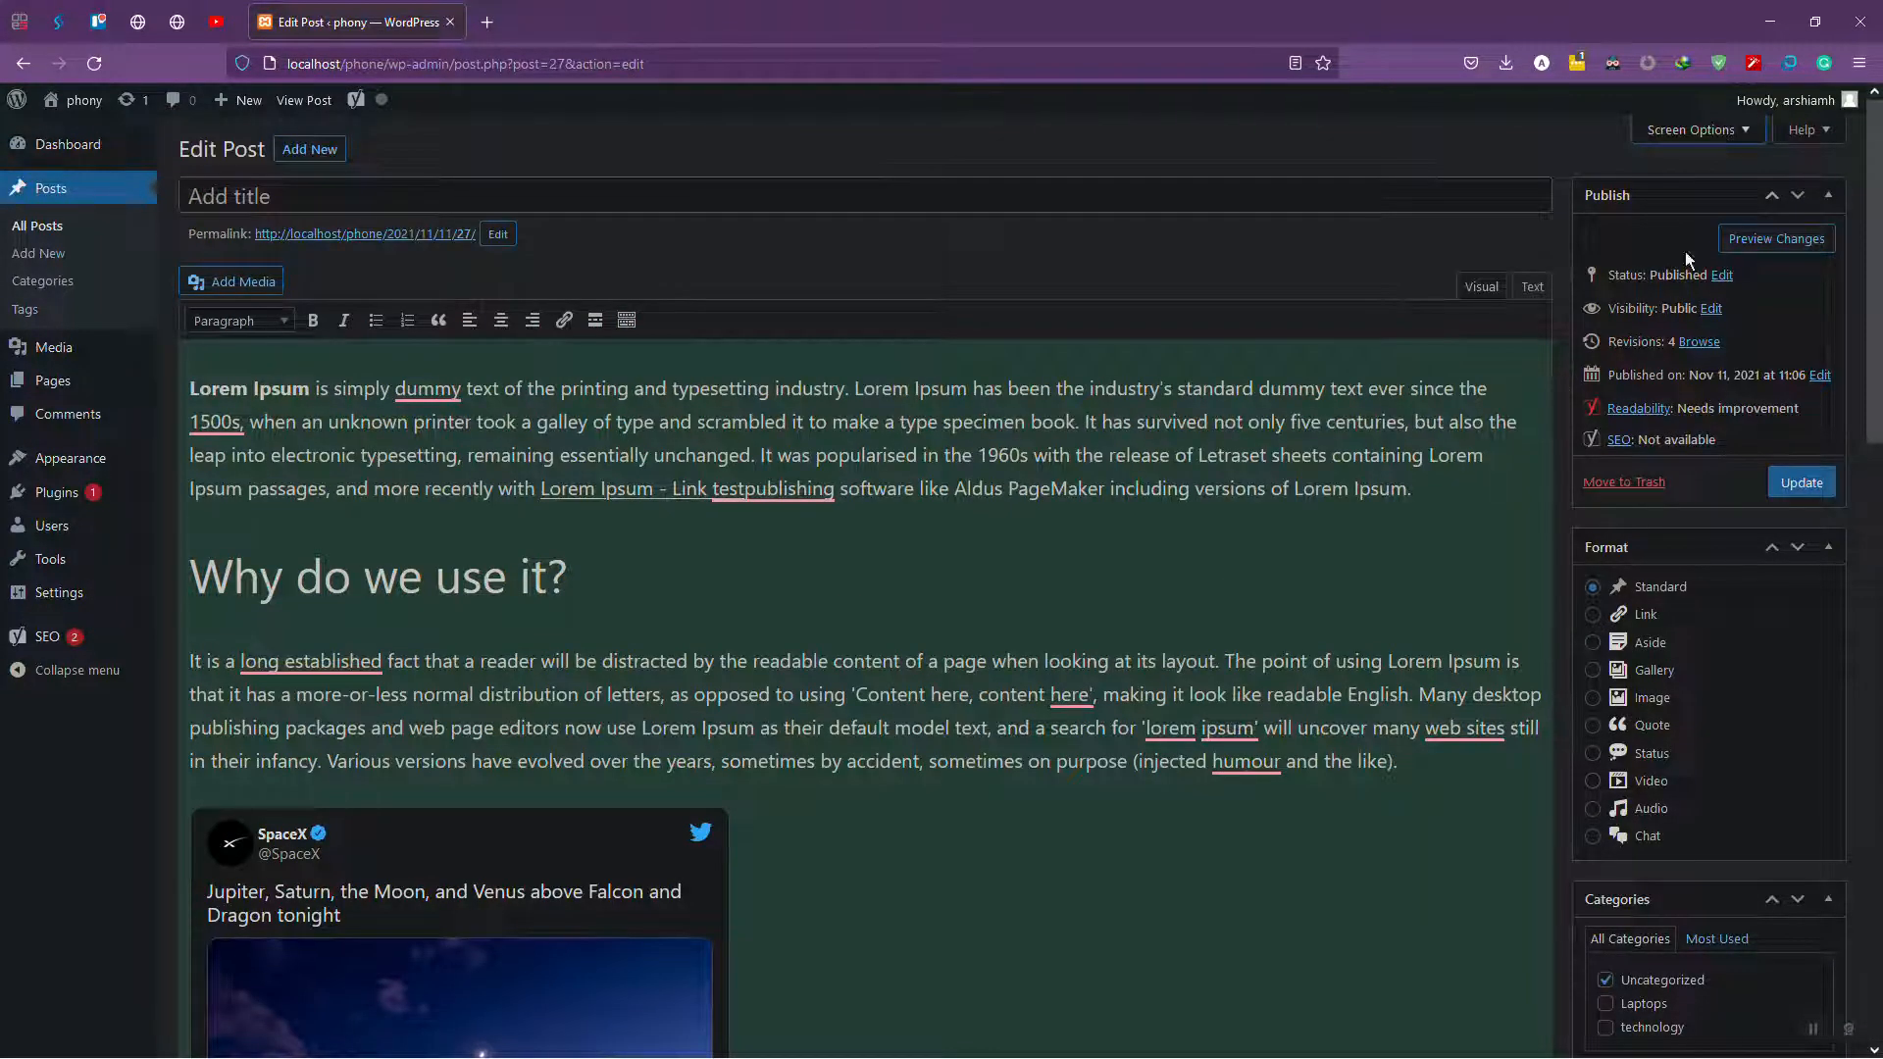
- Hide the Yoast SEO box and show the Revisions box through the post editor's screen options
{"action": "left_click", "coordinate": [1710, 130]}
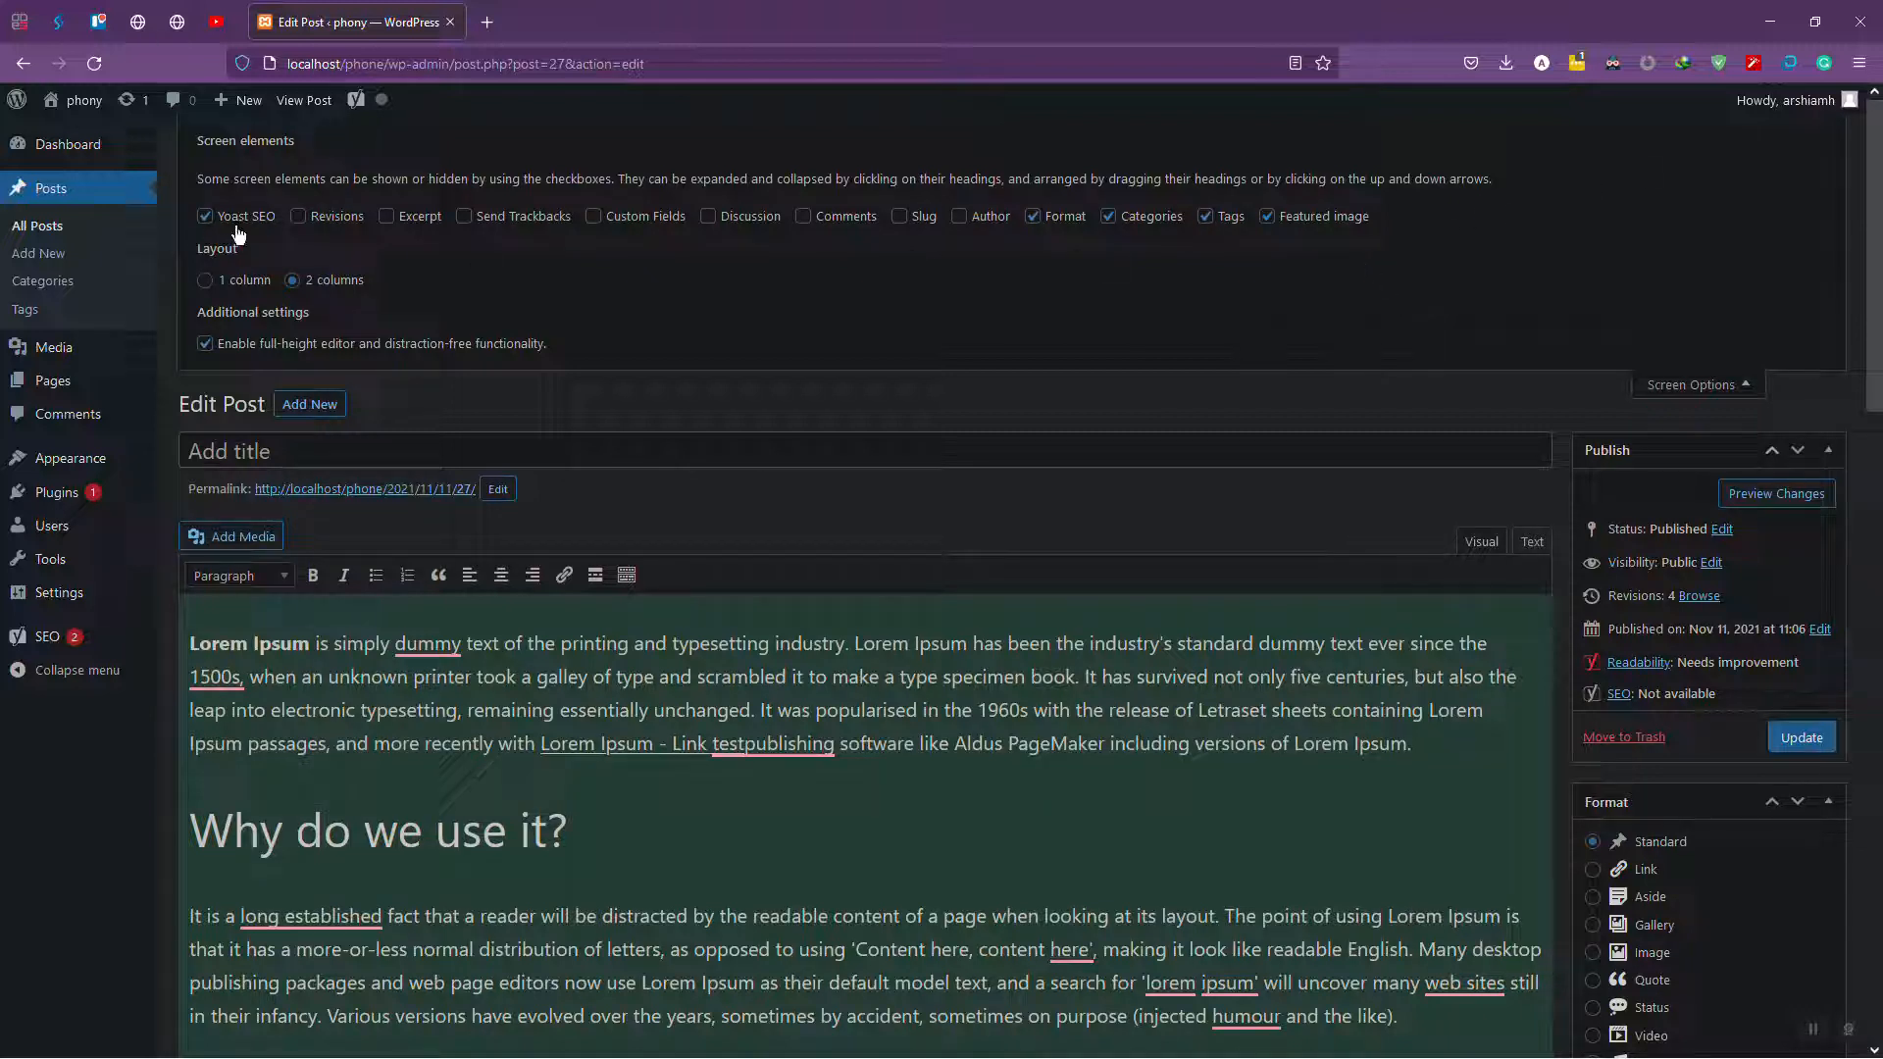
{"action": "left_click", "coordinate": [274, 219]}
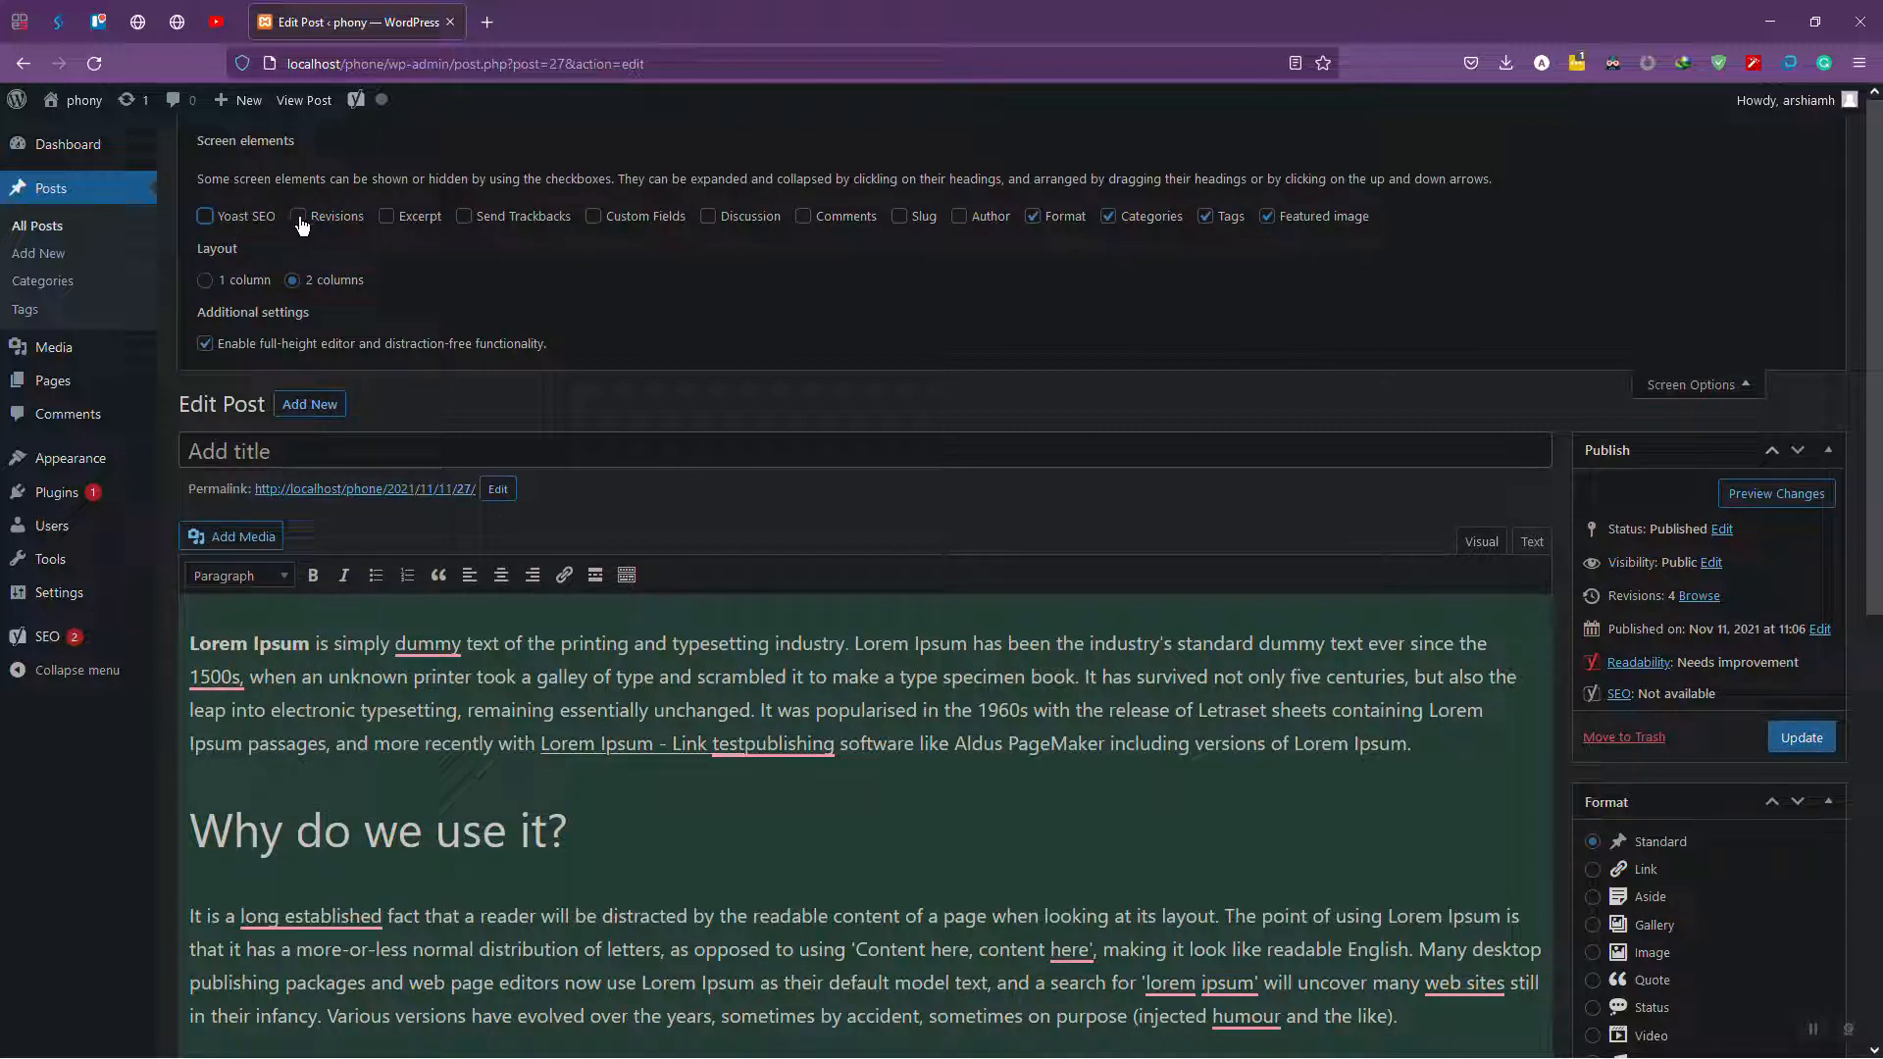
{"action": "left_click", "coordinate": [299, 220]}
{"action": "left_click", "coordinate": [323, 220]}
{"action": "left_click", "coordinate": [1687, 394]}
{"action": "scroll", "coordinate": [960, 363], "scroll_direction": "down", "scroll_amount": 7}
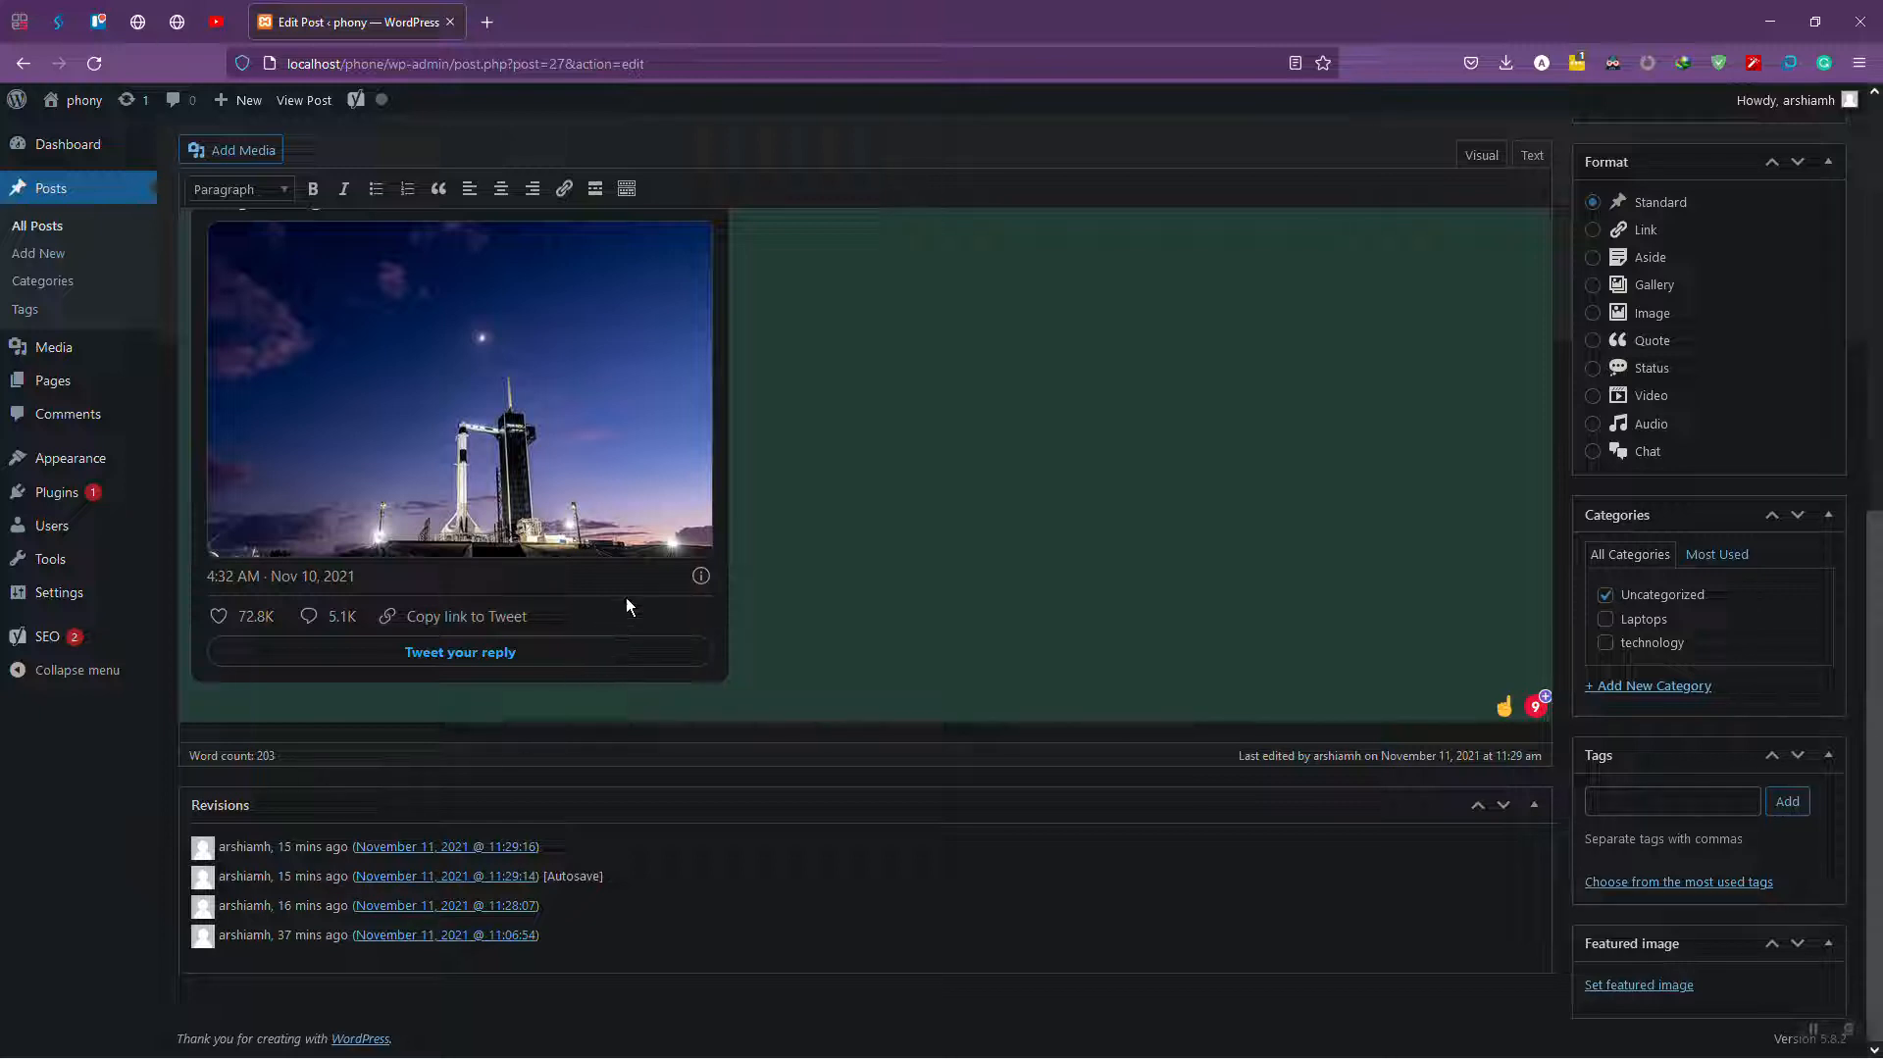
- Open the November 11, 2021 @ 11:28:07 revision of the post in a new browser tab and switch to it
{"action": "scroll", "coordinate": [627, 599], "scroll_direction": "up", "scroll_amount": 5}
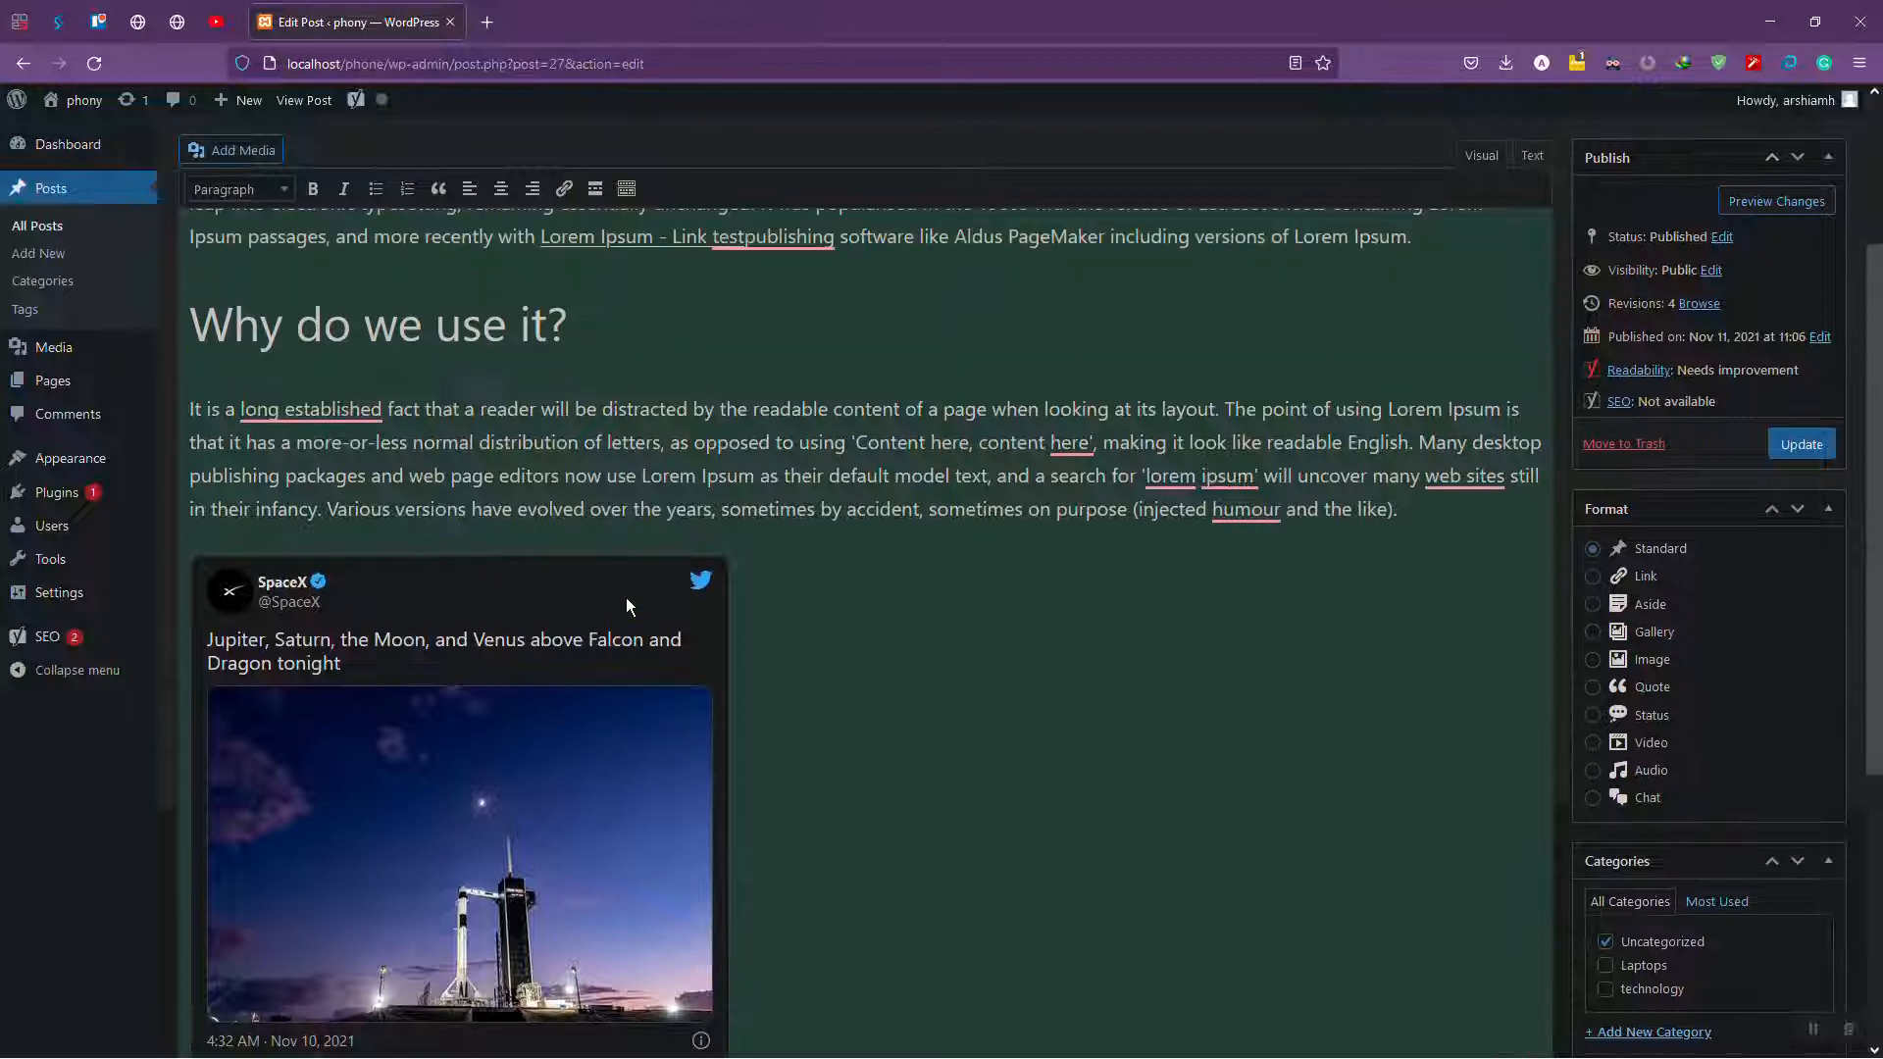
{"action": "scroll", "coordinate": [627, 599], "scroll_direction": "up", "scroll_amount": 1}
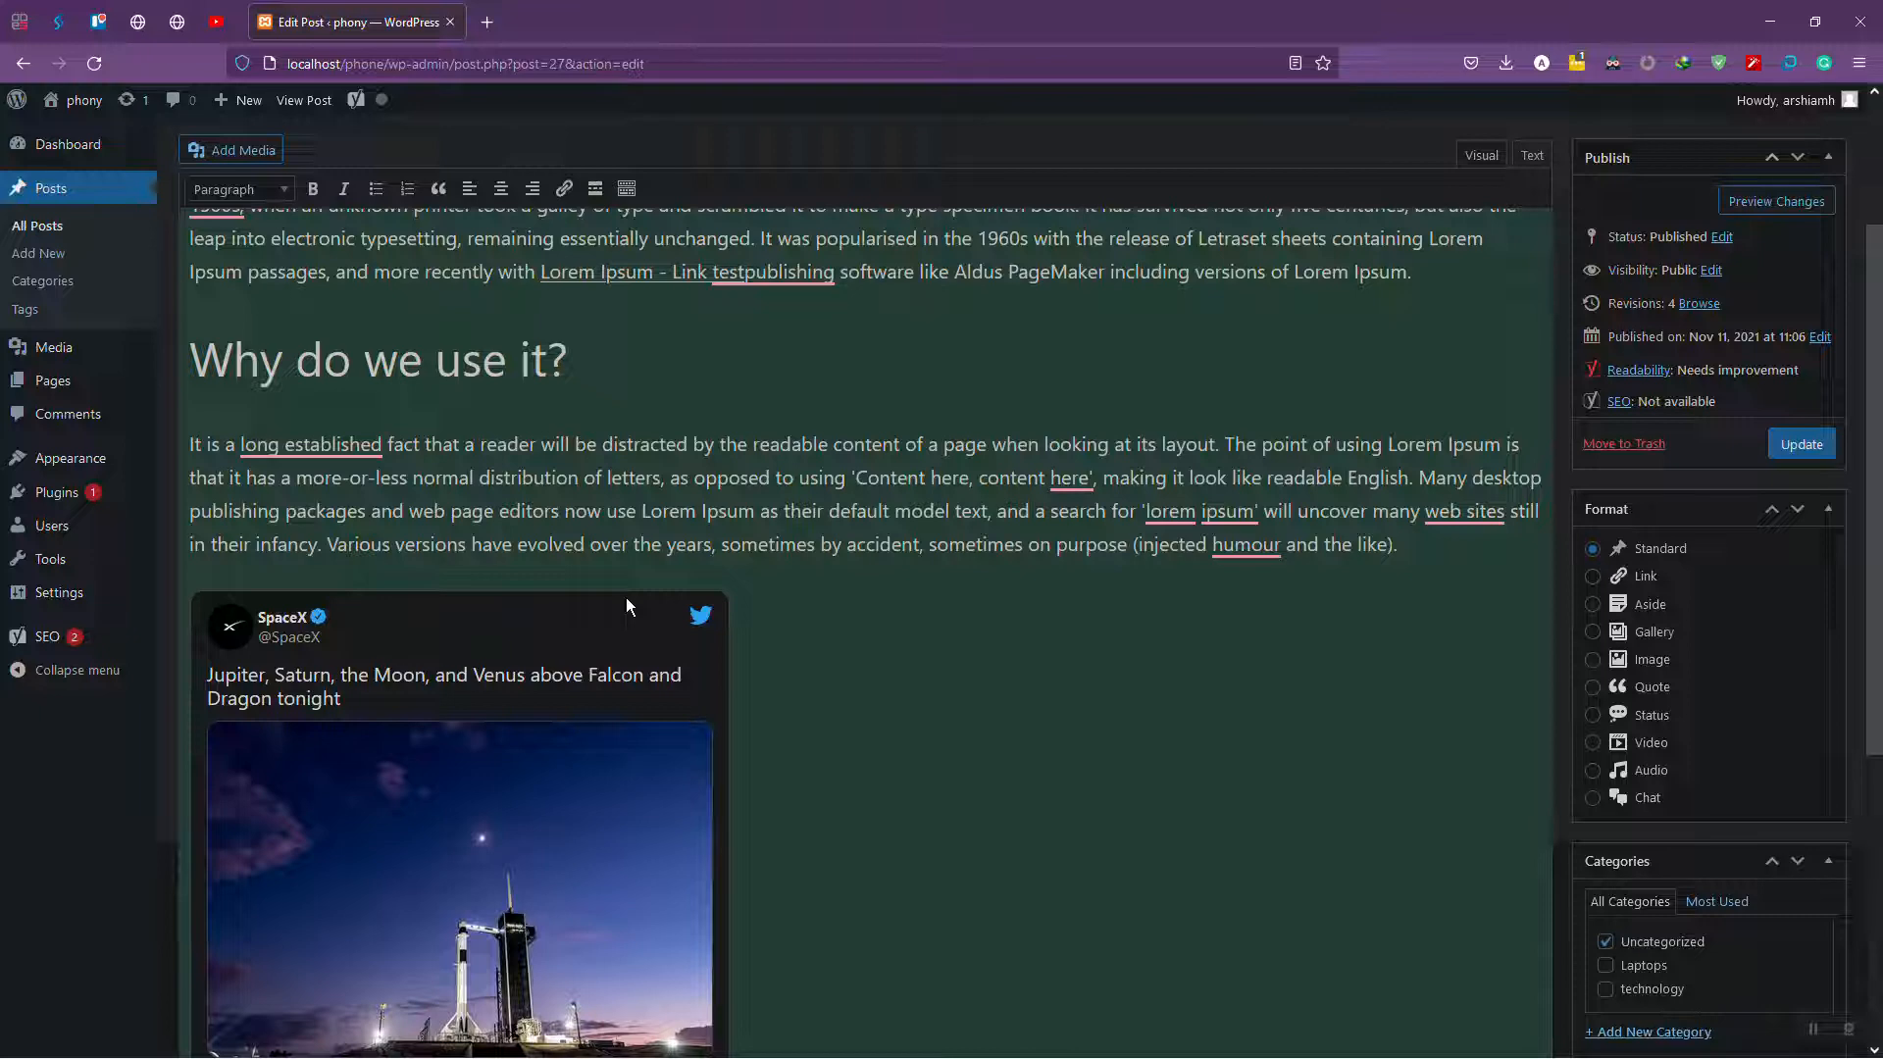
{"action": "scroll", "coordinate": [626, 598], "scroll_direction": "up", "scroll_amount": 3}
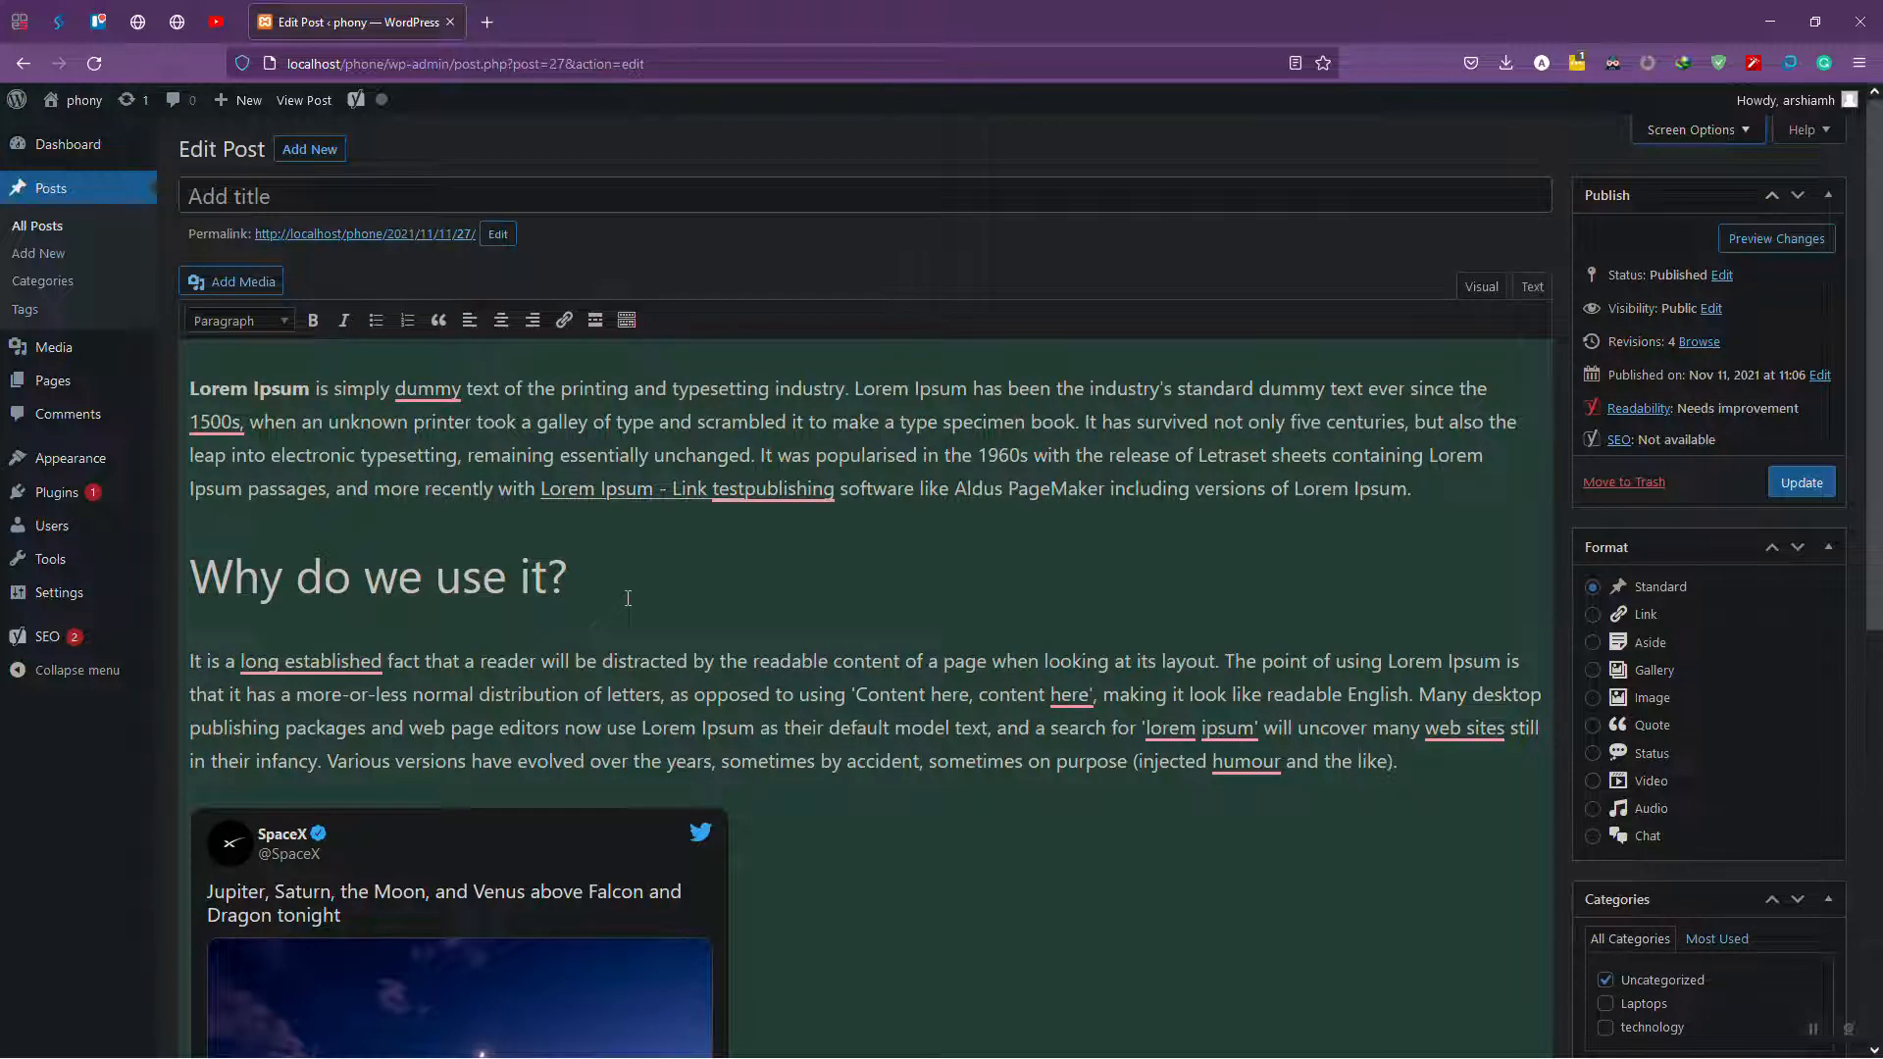
{"action": "scroll", "coordinate": [626, 597], "scroll_direction": "down", "scroll_amount": 10}
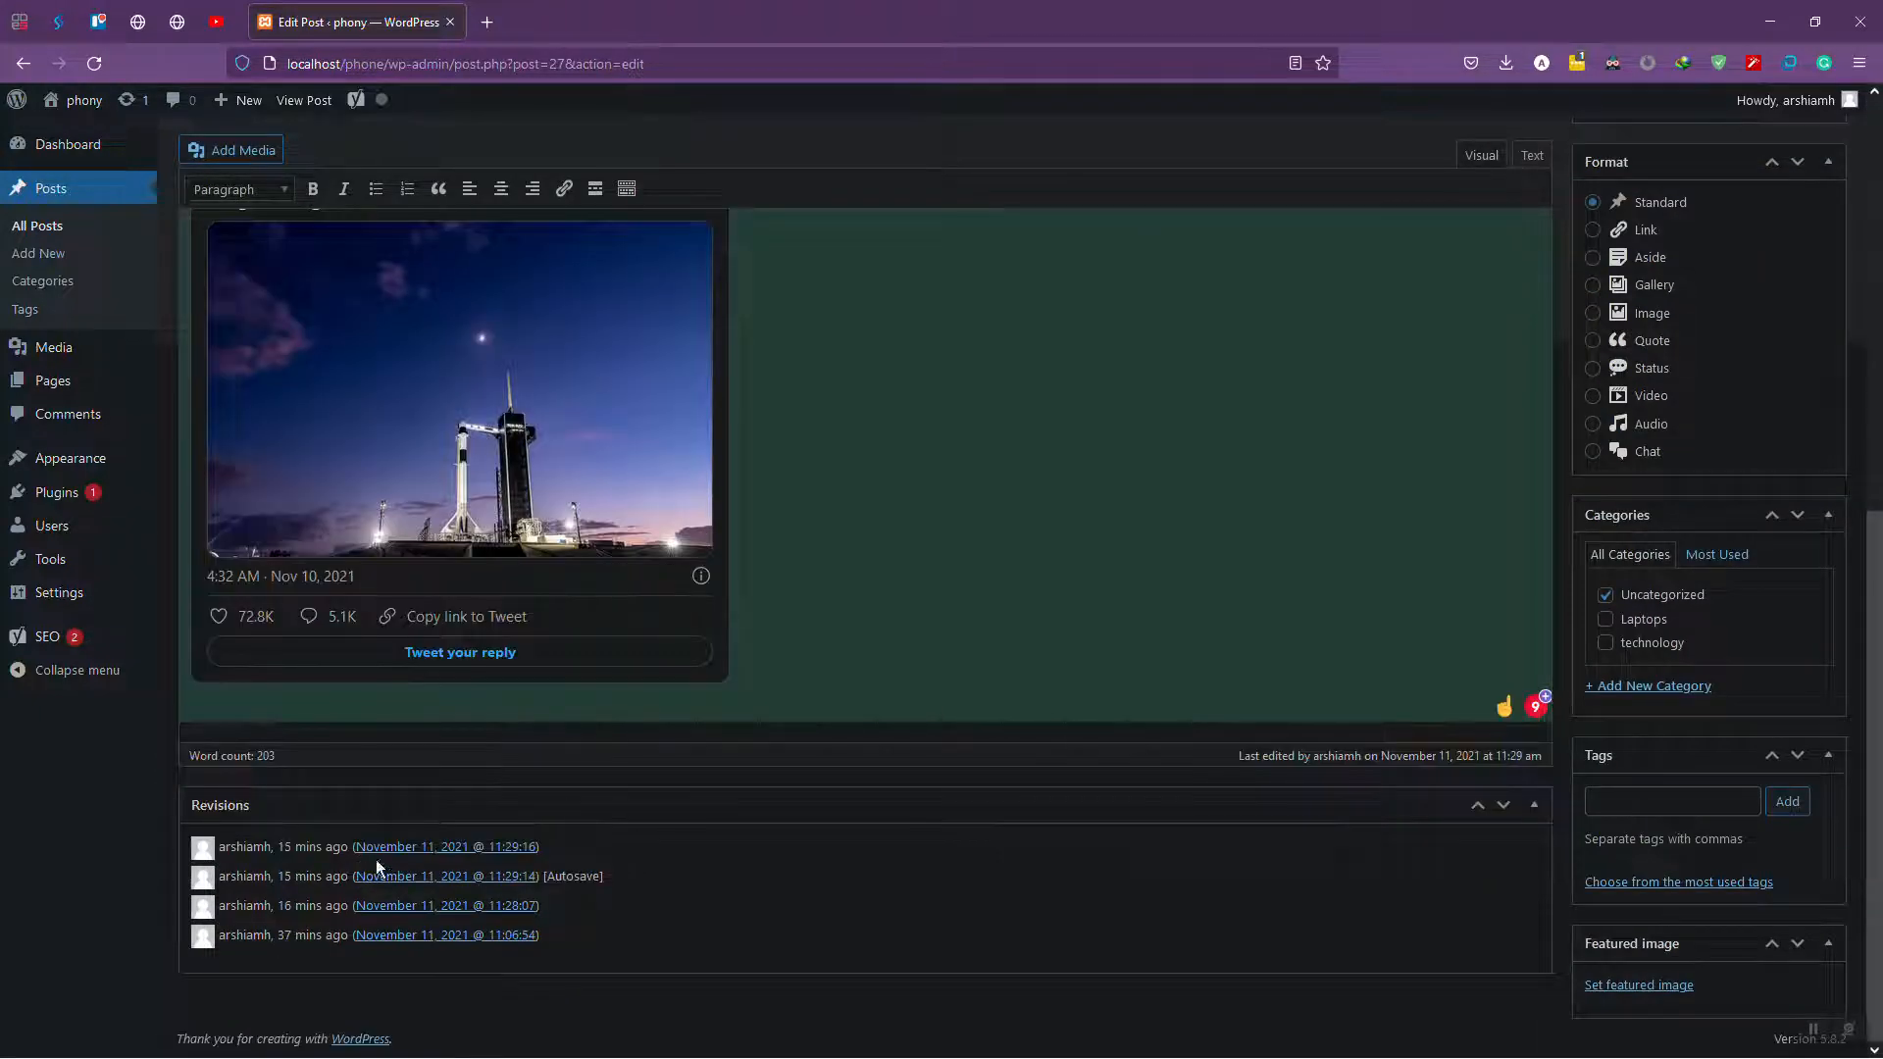
{"action": "middle_click", "coordinate": [407, 905]}
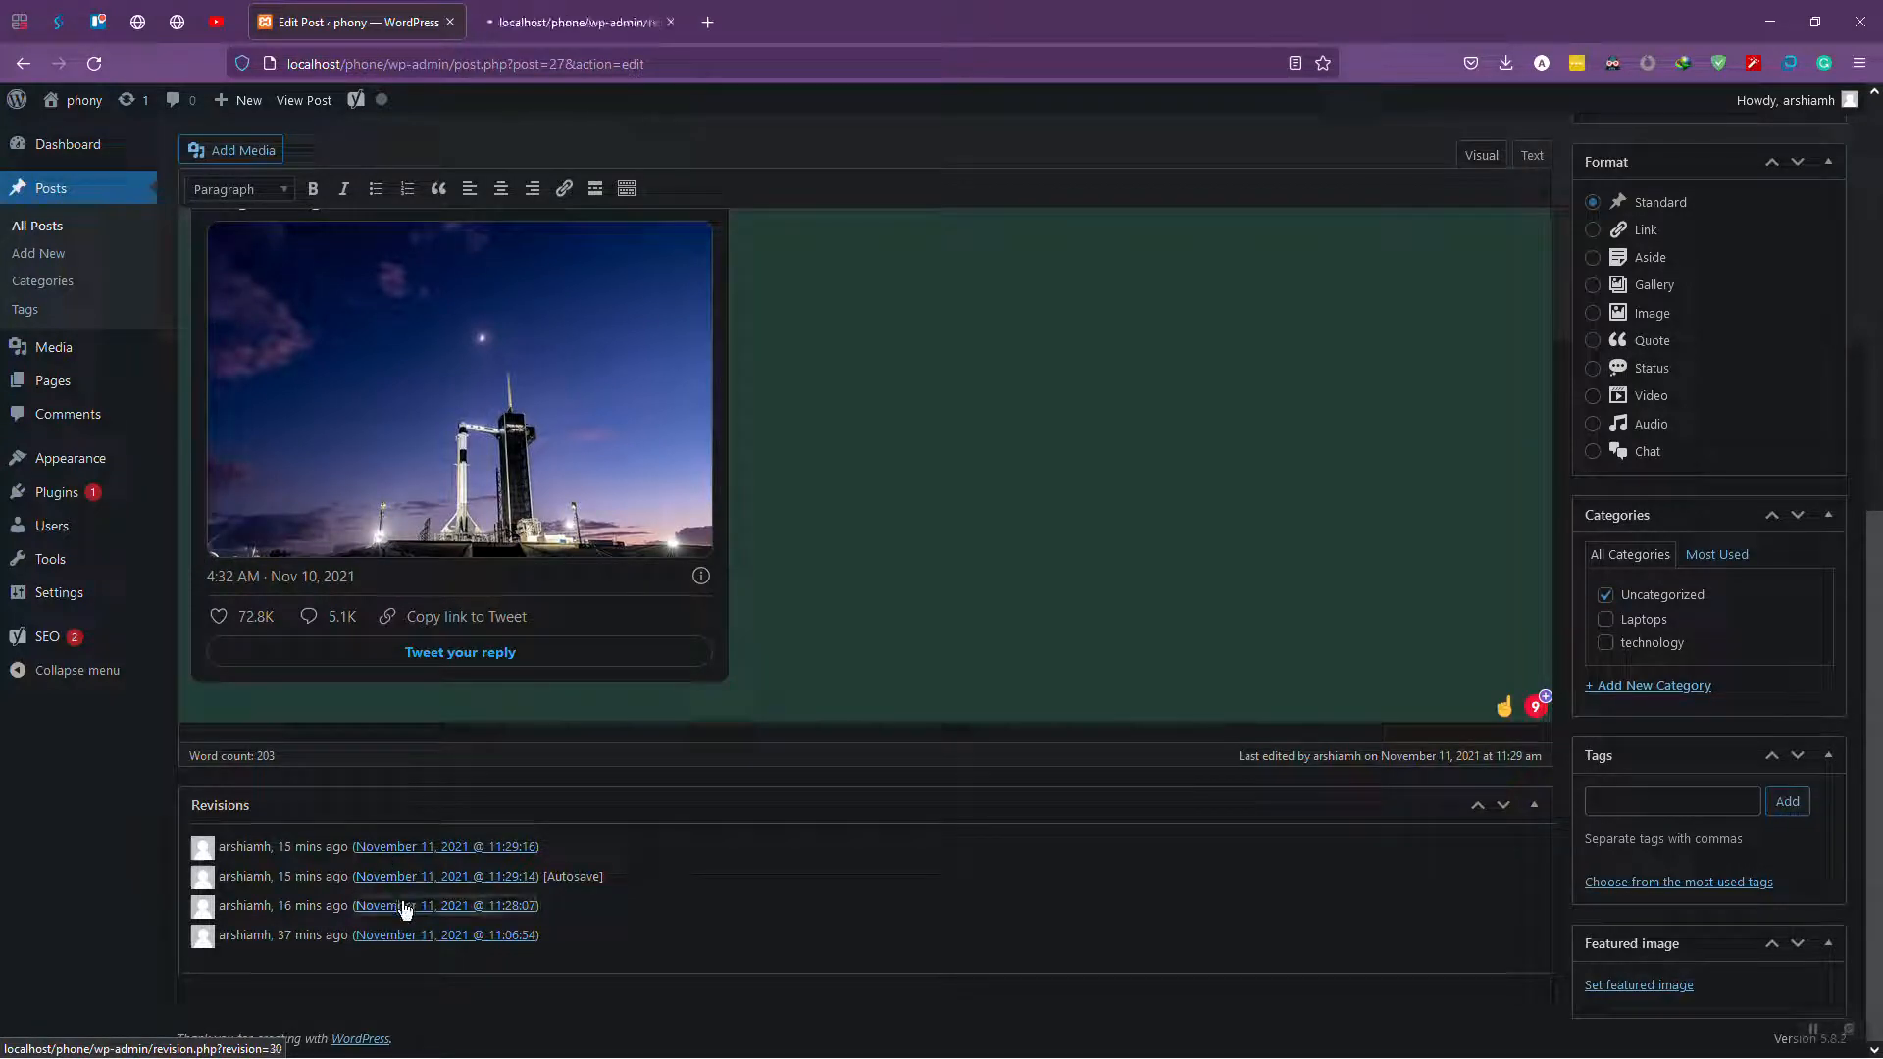
{"action": "left_click", "coordinate": [588, 19]}
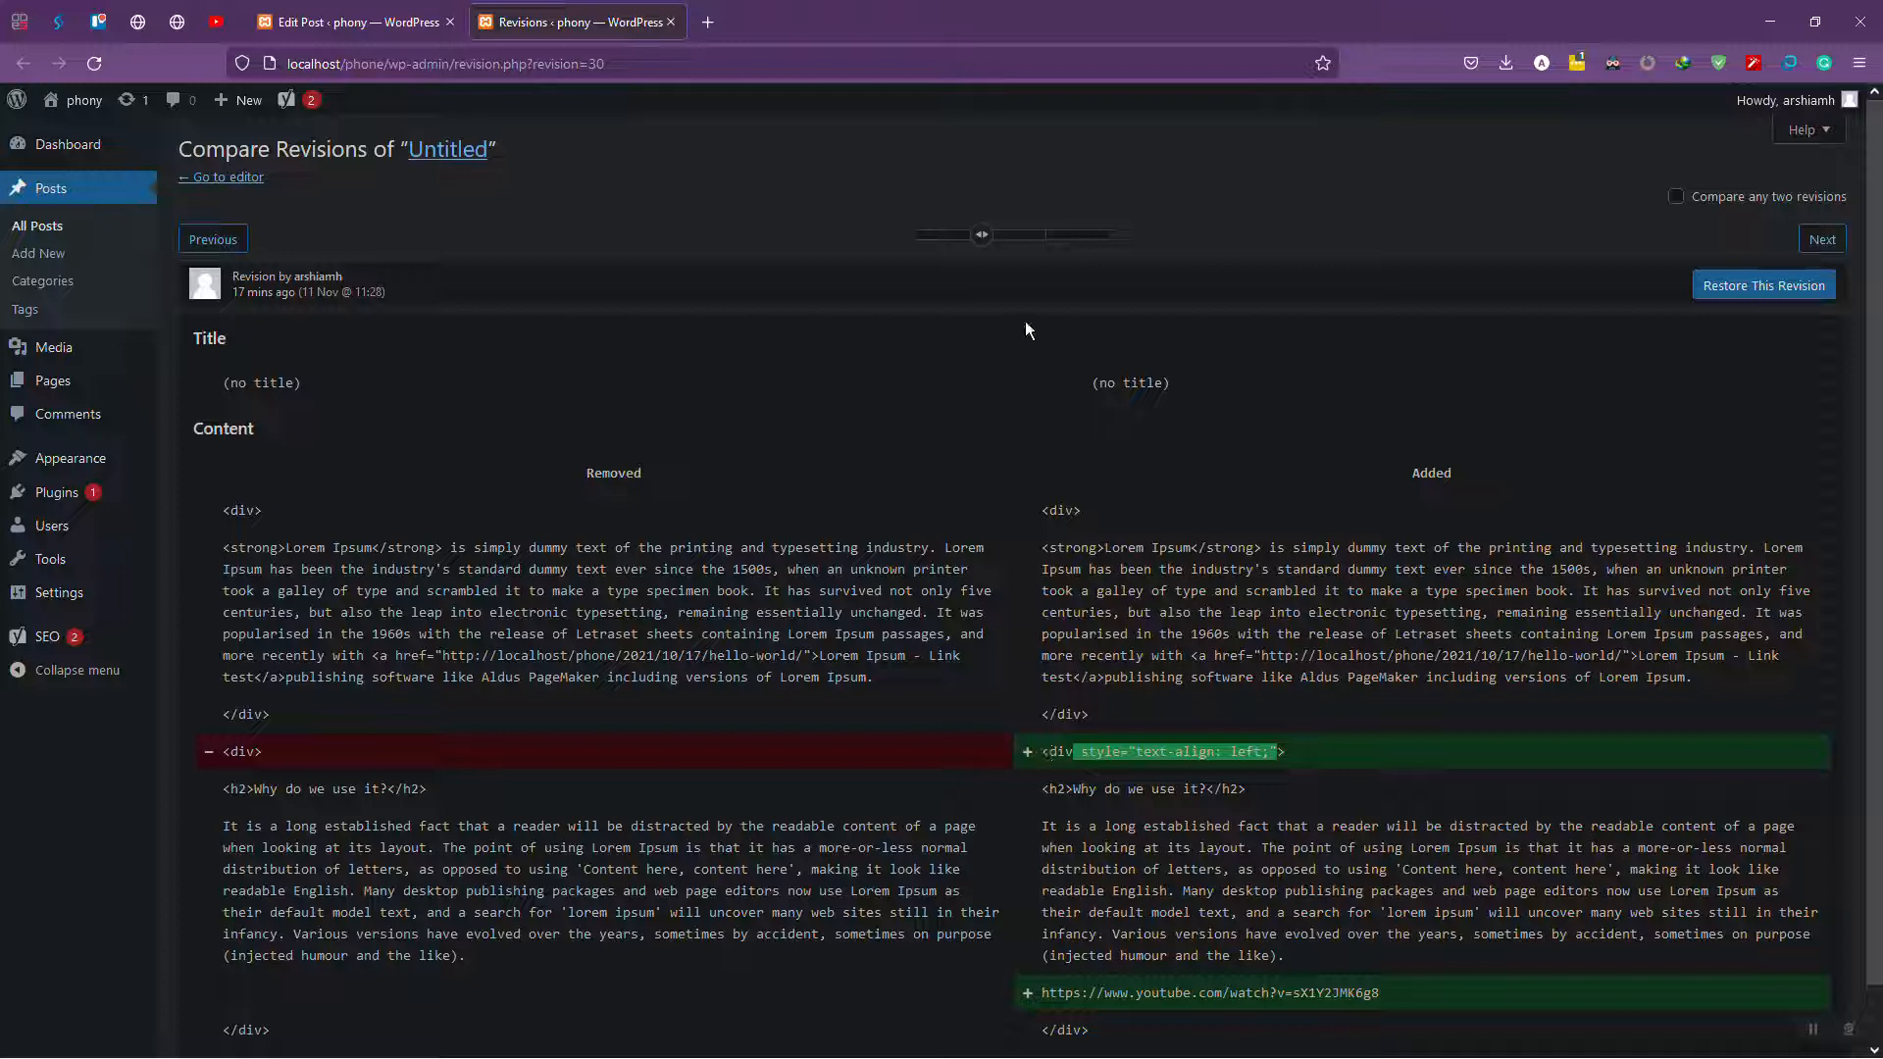
- Move back and forth between the 11:06 and 11:28 revisions to examine what each one changed, ending on 11:06
{"action": "left_click_drag", "start_coordinate": [986, 238], "coordinate": [922, 244]}
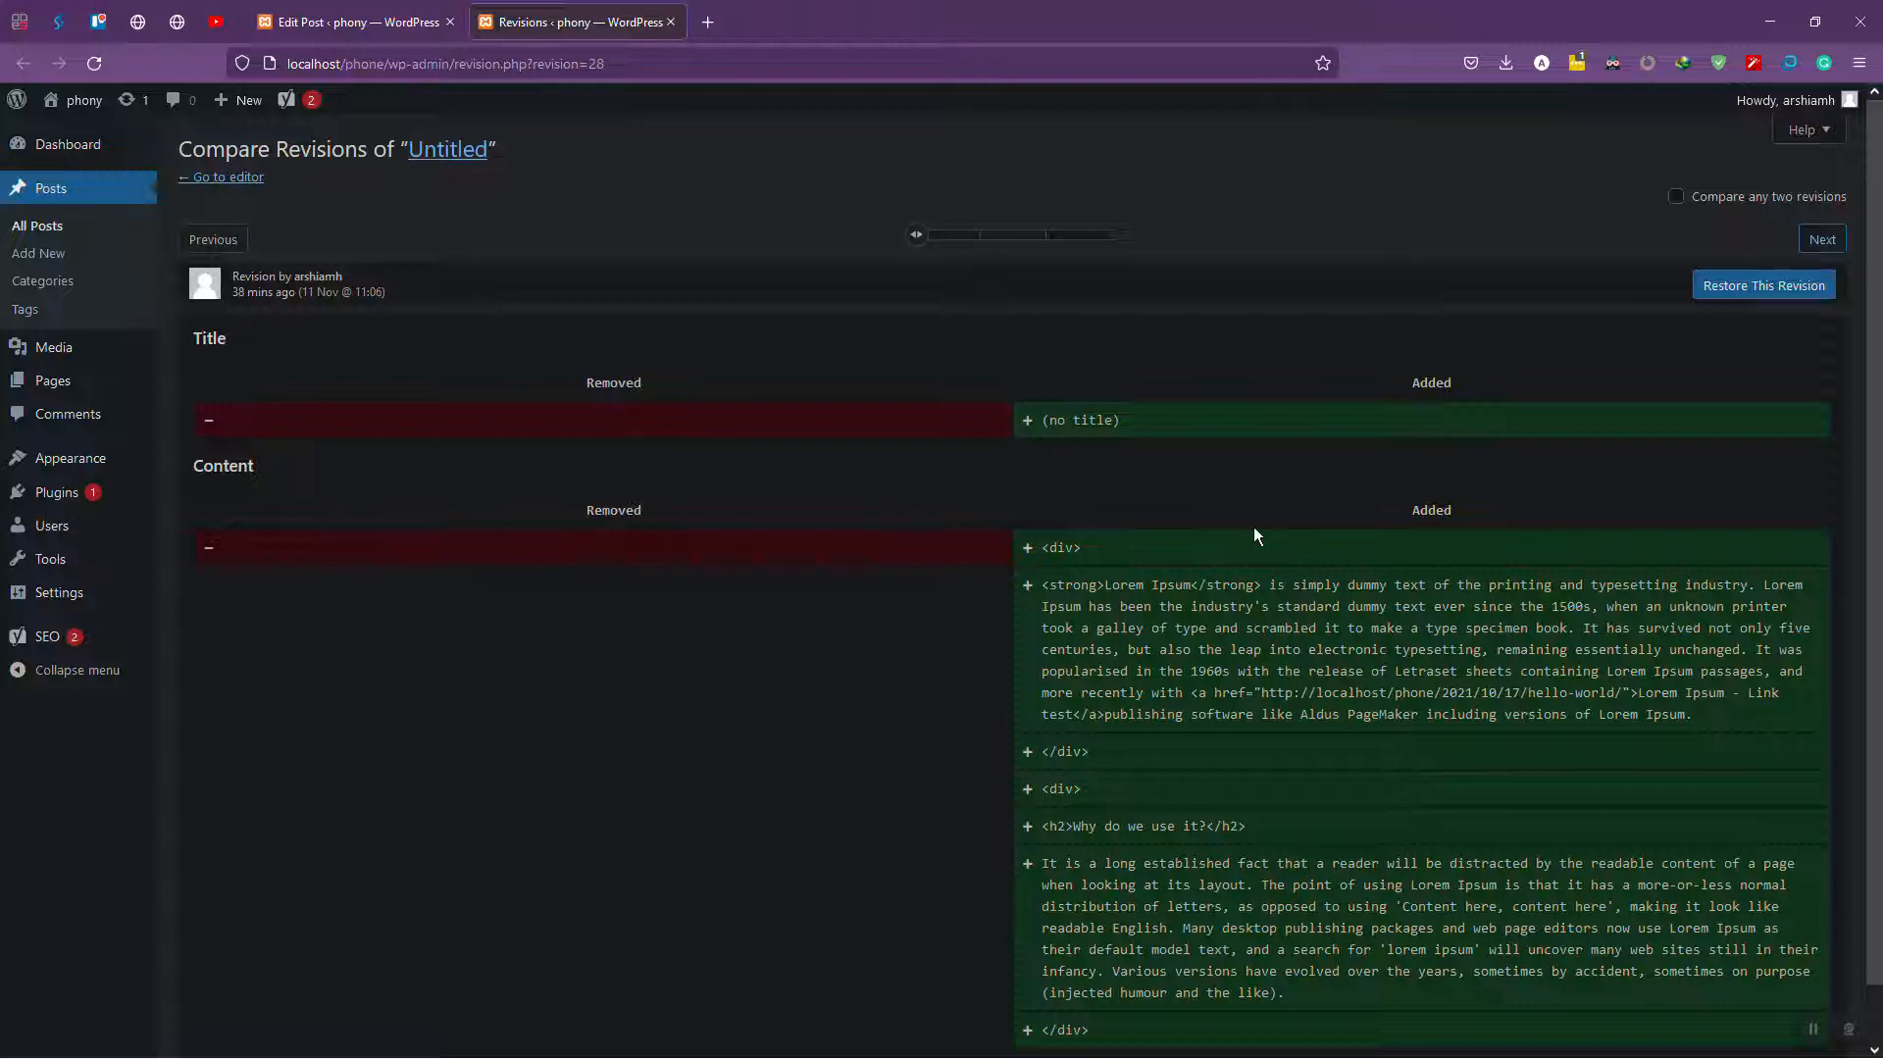
{"action": "scroll", "coordinate": [1253, 529], "scroll_direction": "down", "scroll_amount": 1}
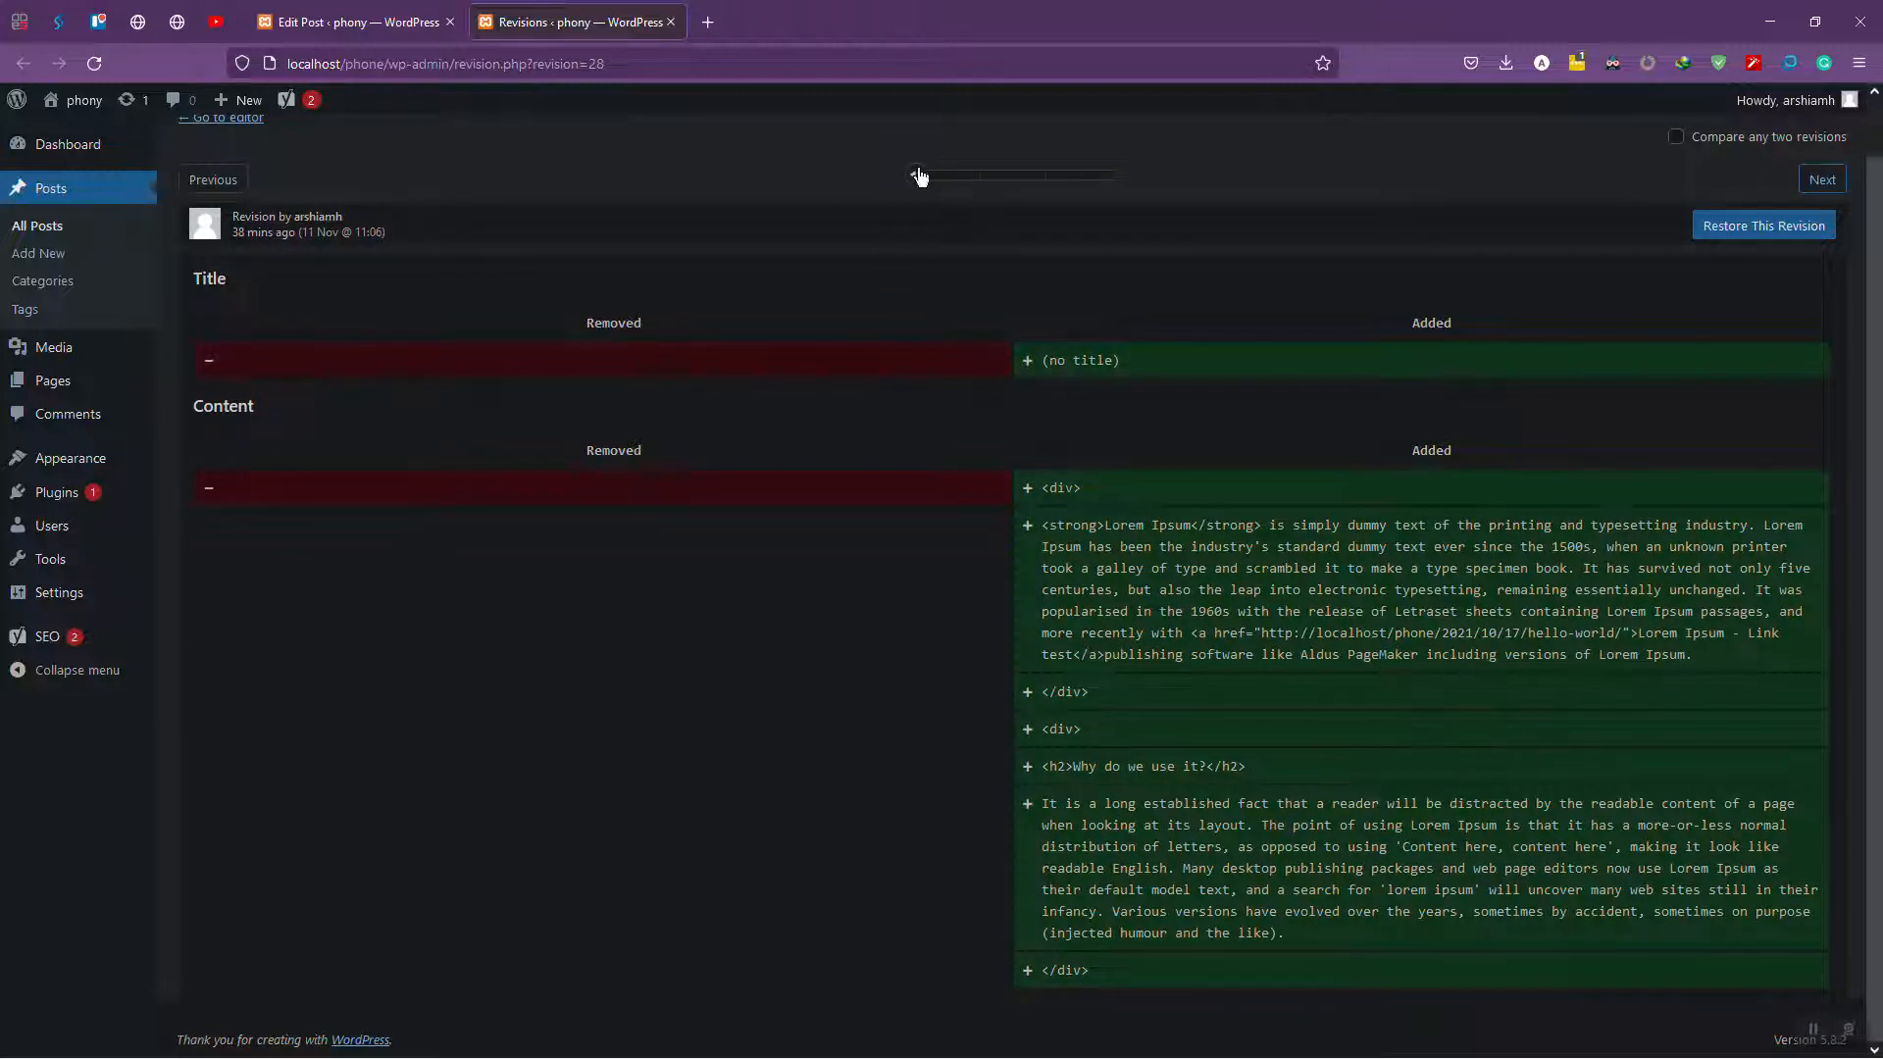
{"action": "left_click_drag", "start_coordinate": [919, 177], "coordinate": [981, 177]}
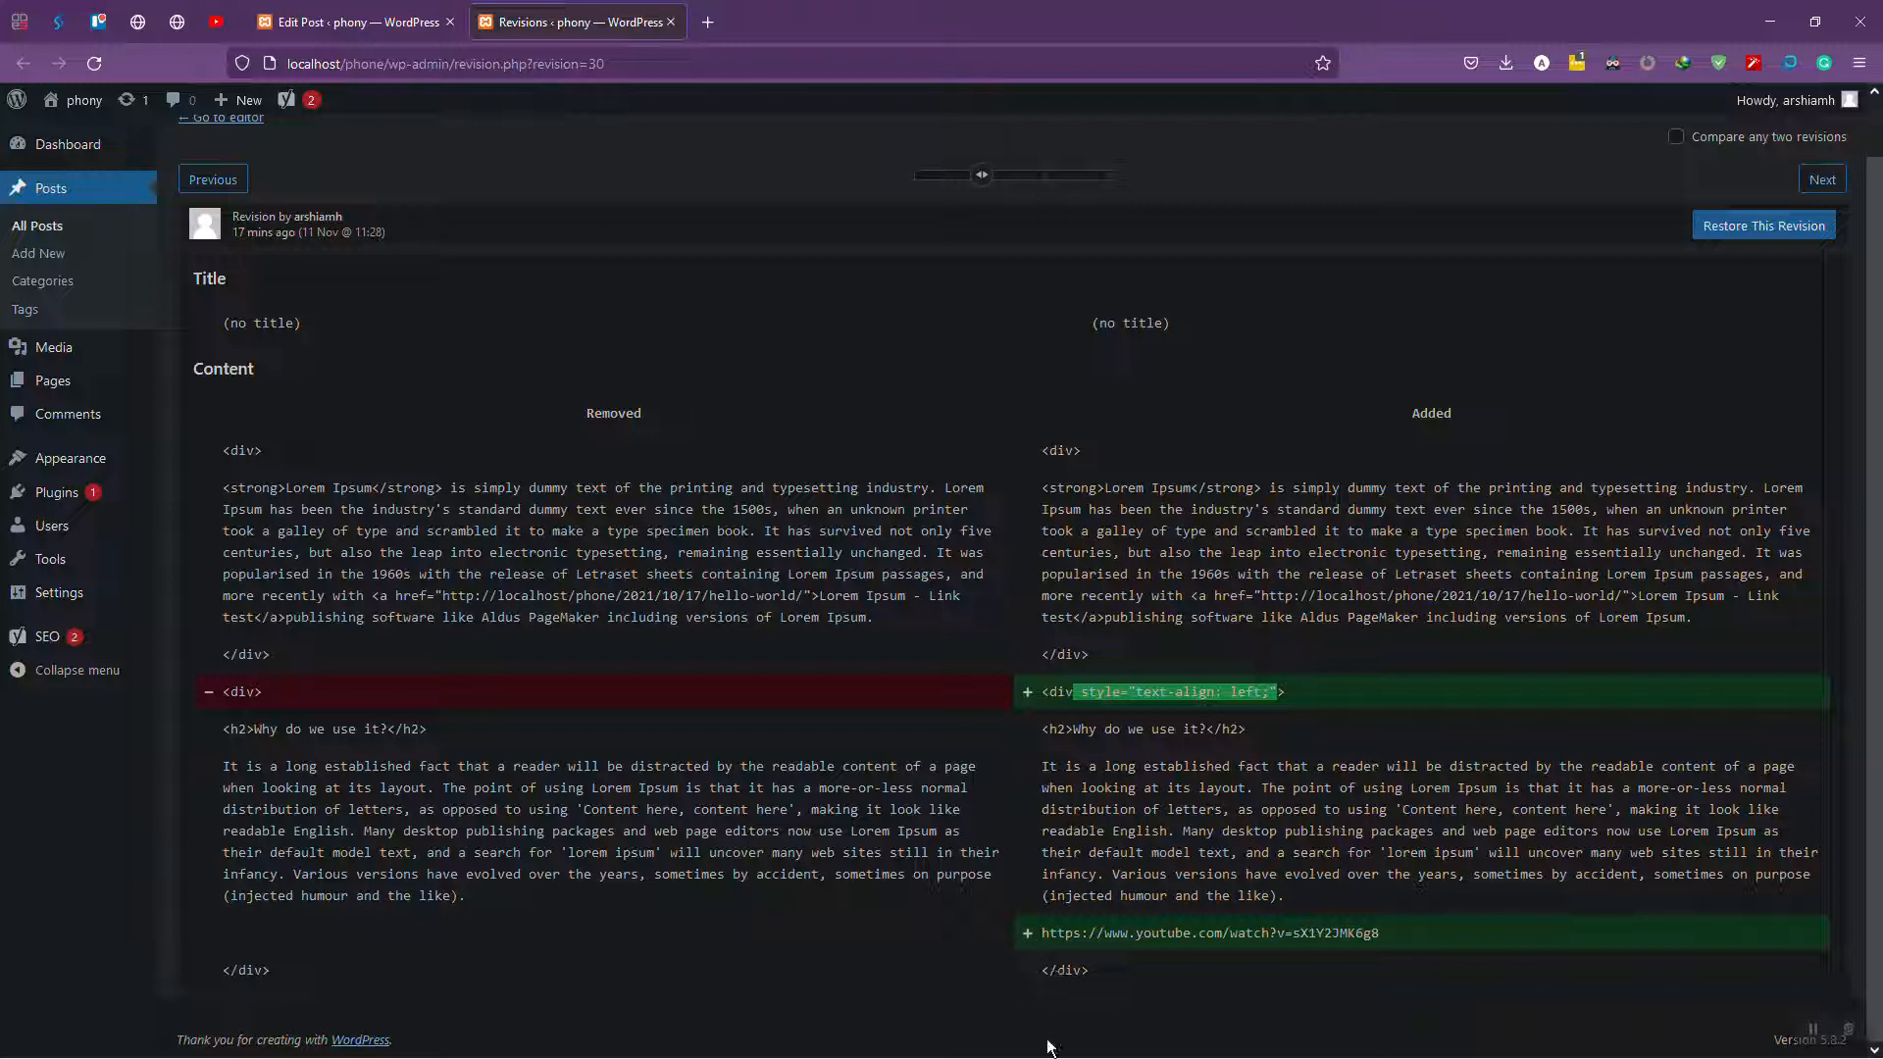
{"action": "scroll", "coordinate": [1015, 1015], "scroll_direction": "up", "scroll_amount": 1}
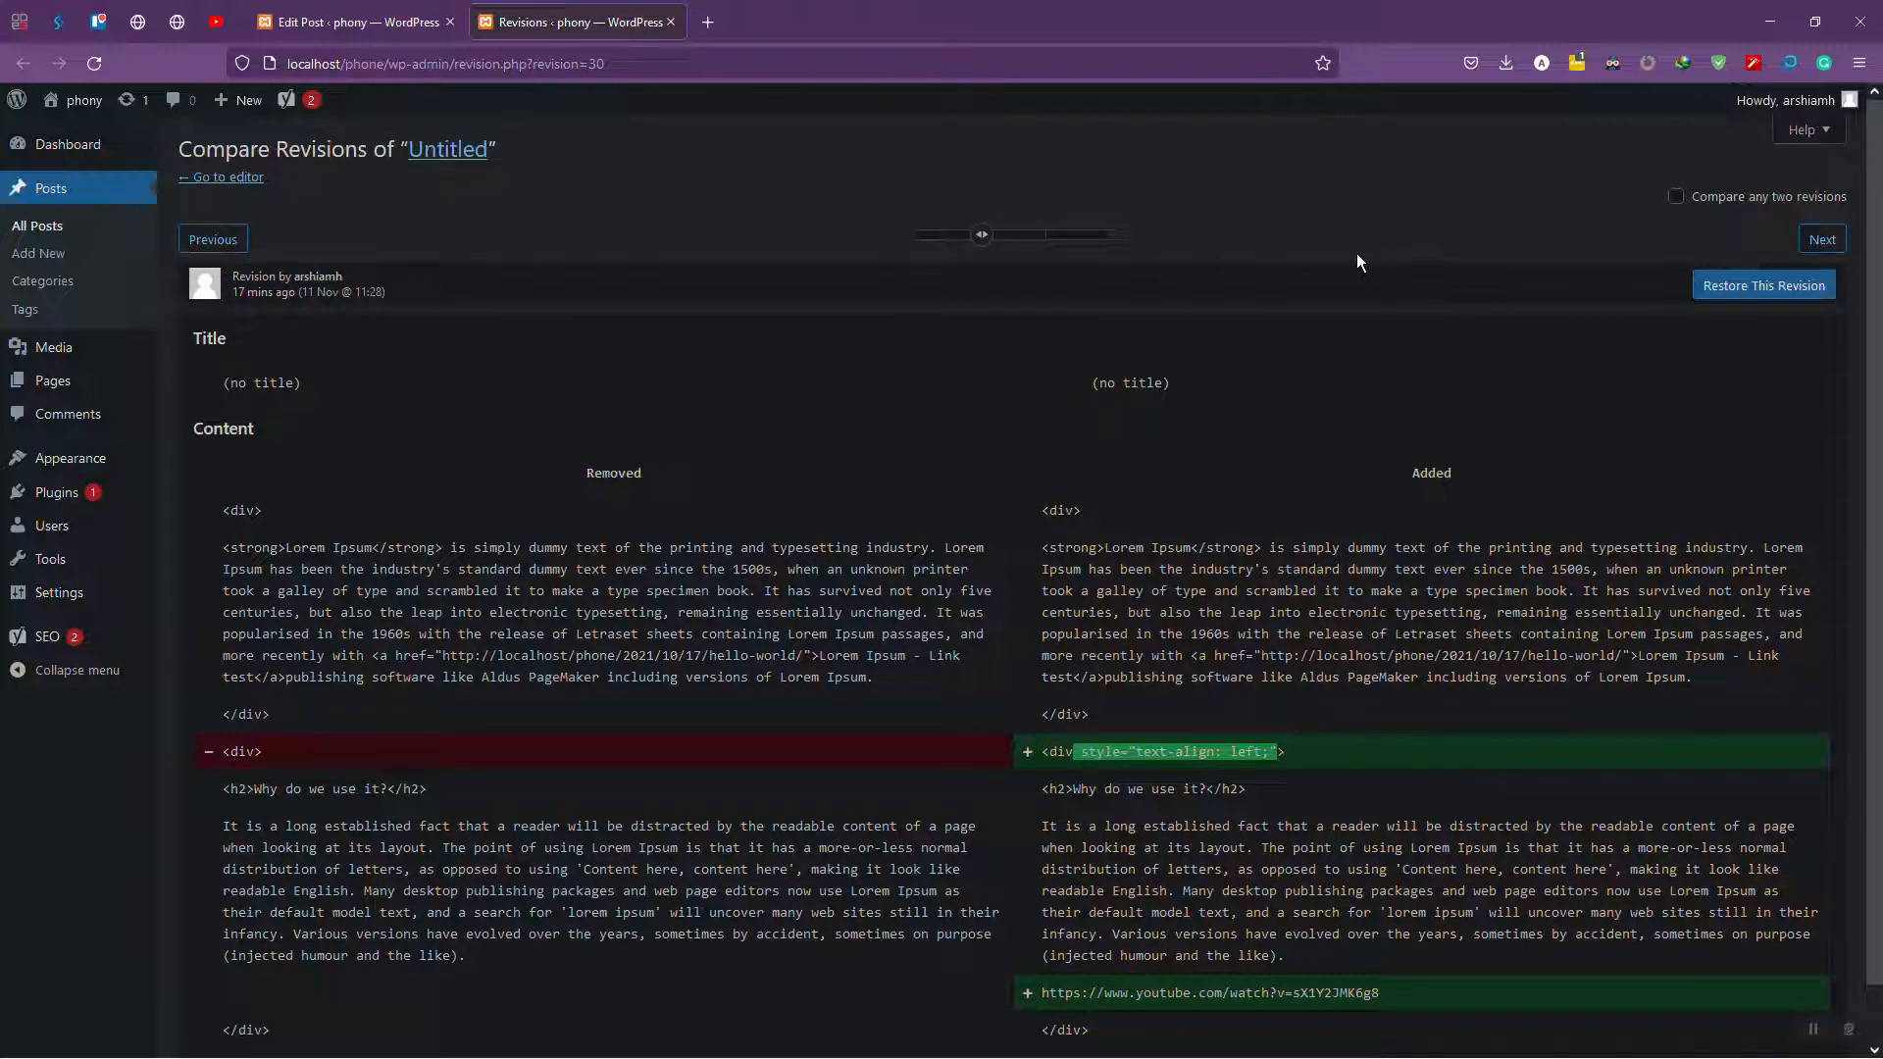
{"action": "left_click_drag", "start_coordinate": [981, 235], "coordinate": [918, 236]}
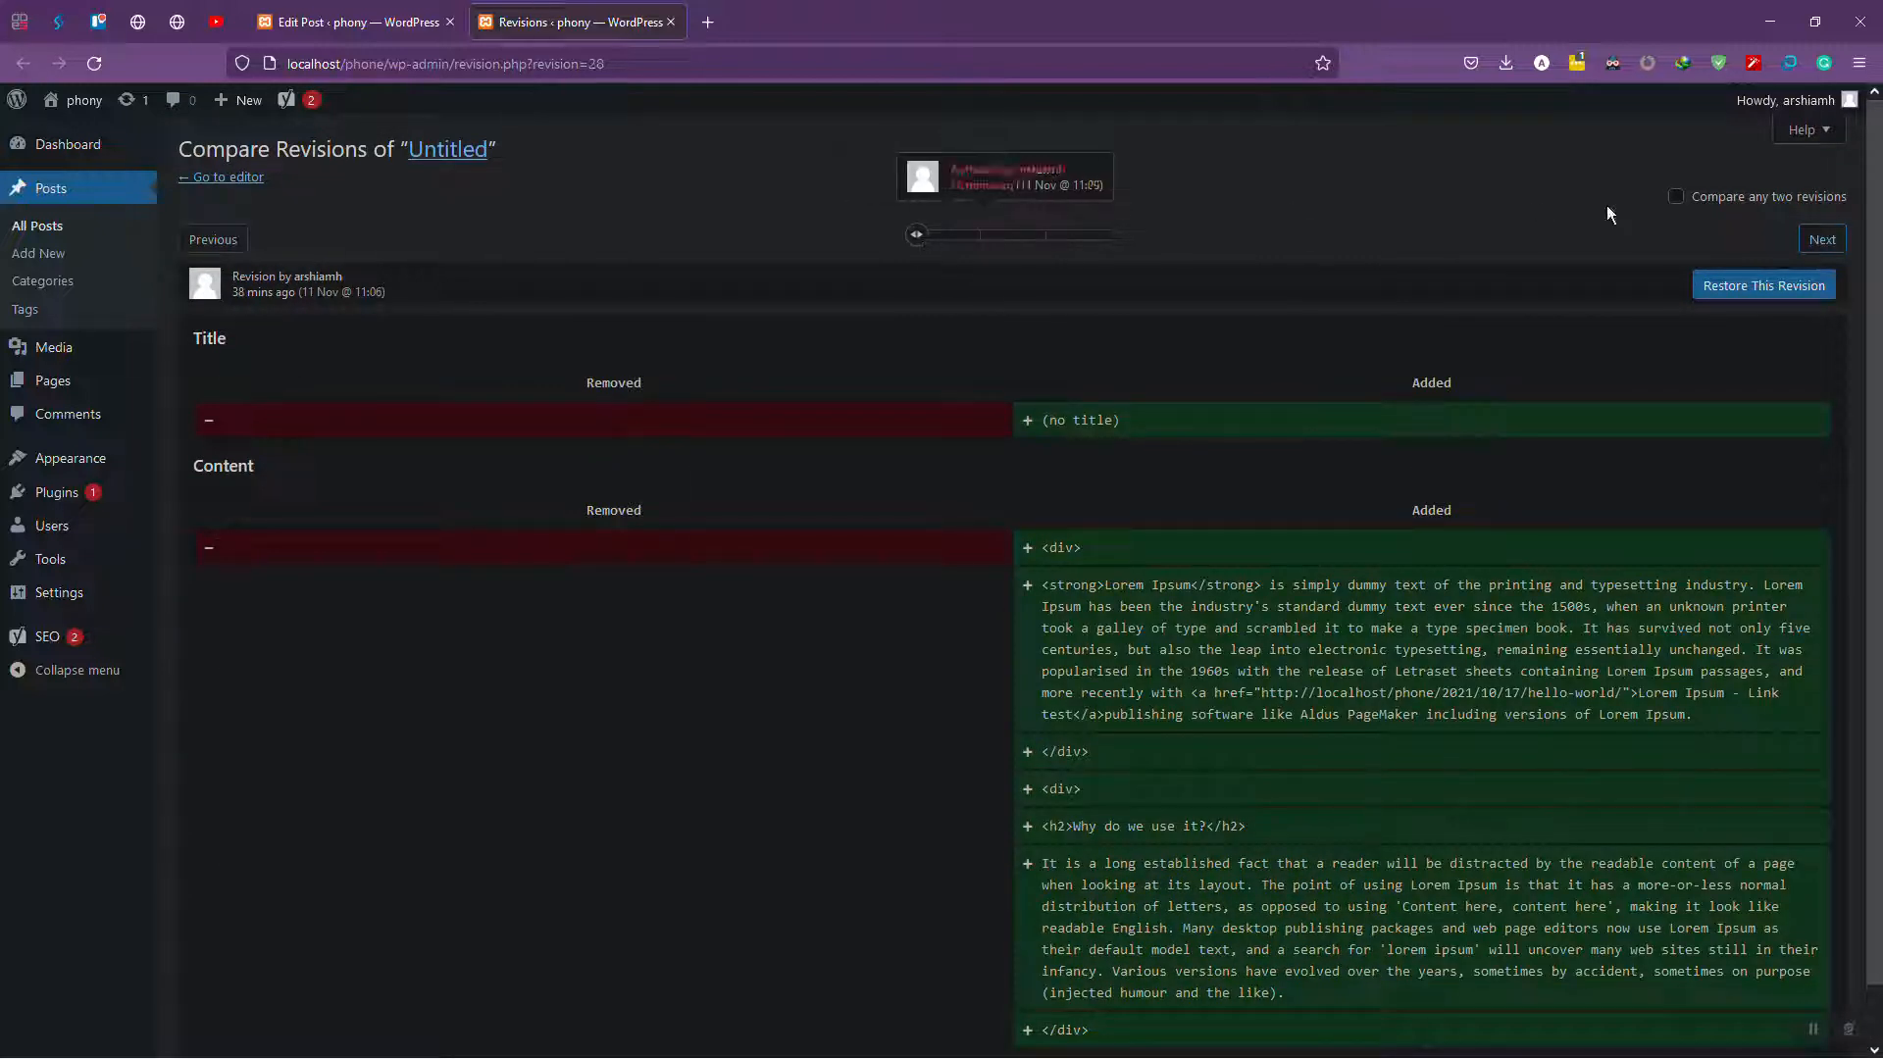
- Briefly compare the 11:06 and 11:28 revisions as a pair, then view the 11:06 and current 11:29 revisions singly
{"action": "left_click", "coordinate": [1676, 198]}
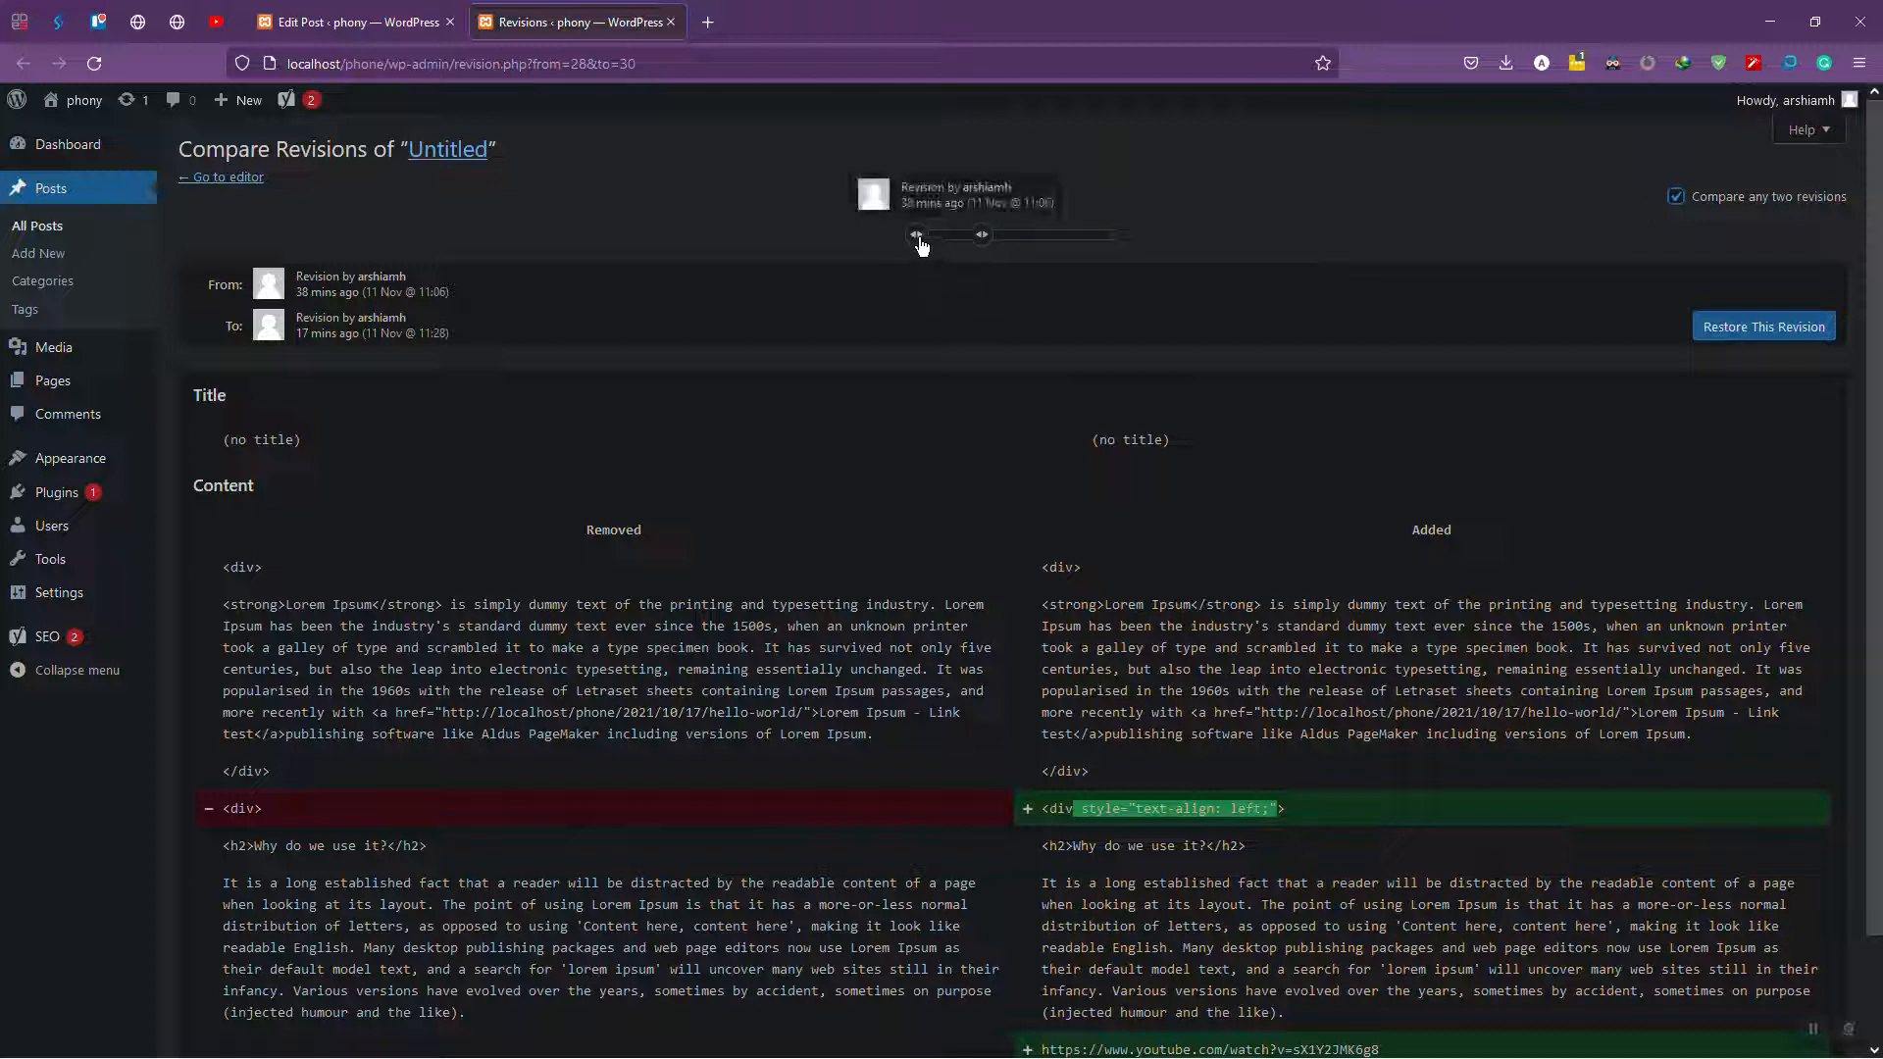
{"action": "left_click", "coordinate": [1687, 198]}
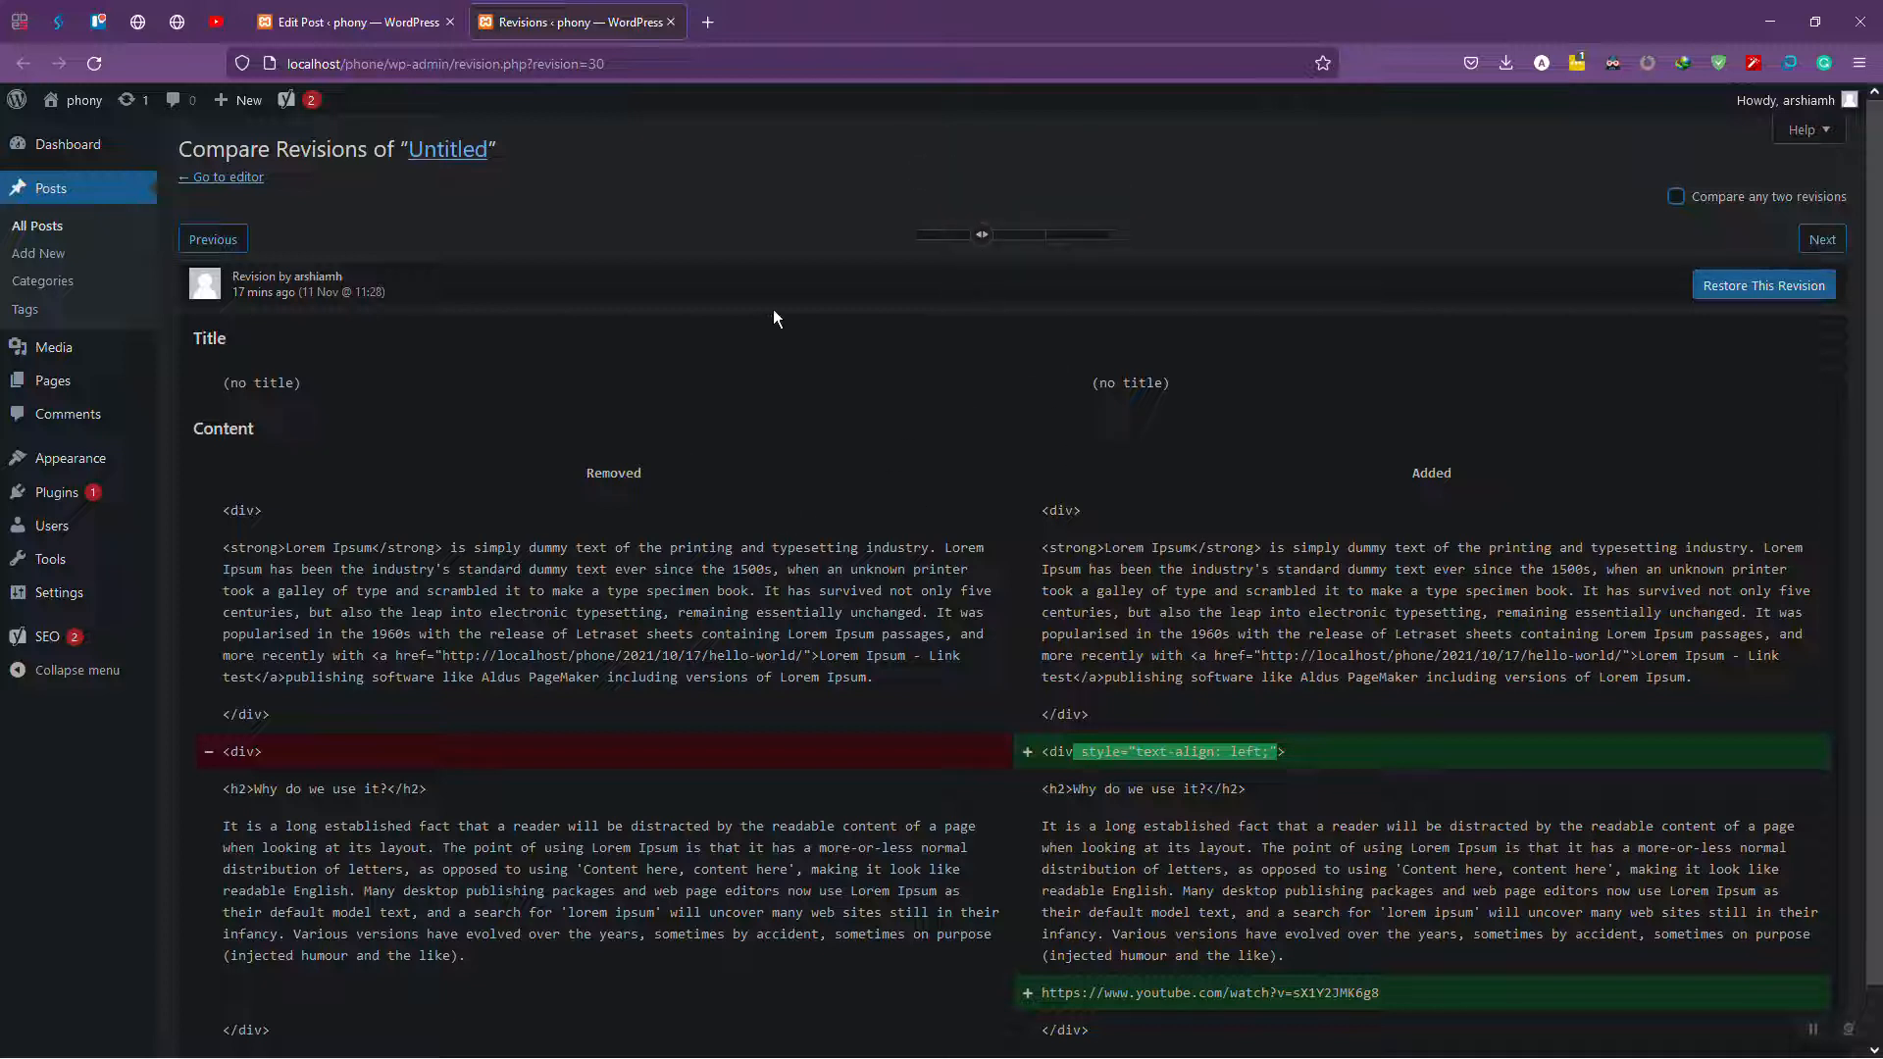
{"action": "left_click_drag", "start_coordinate": [991, 242], "coordinate": [941, 236]}
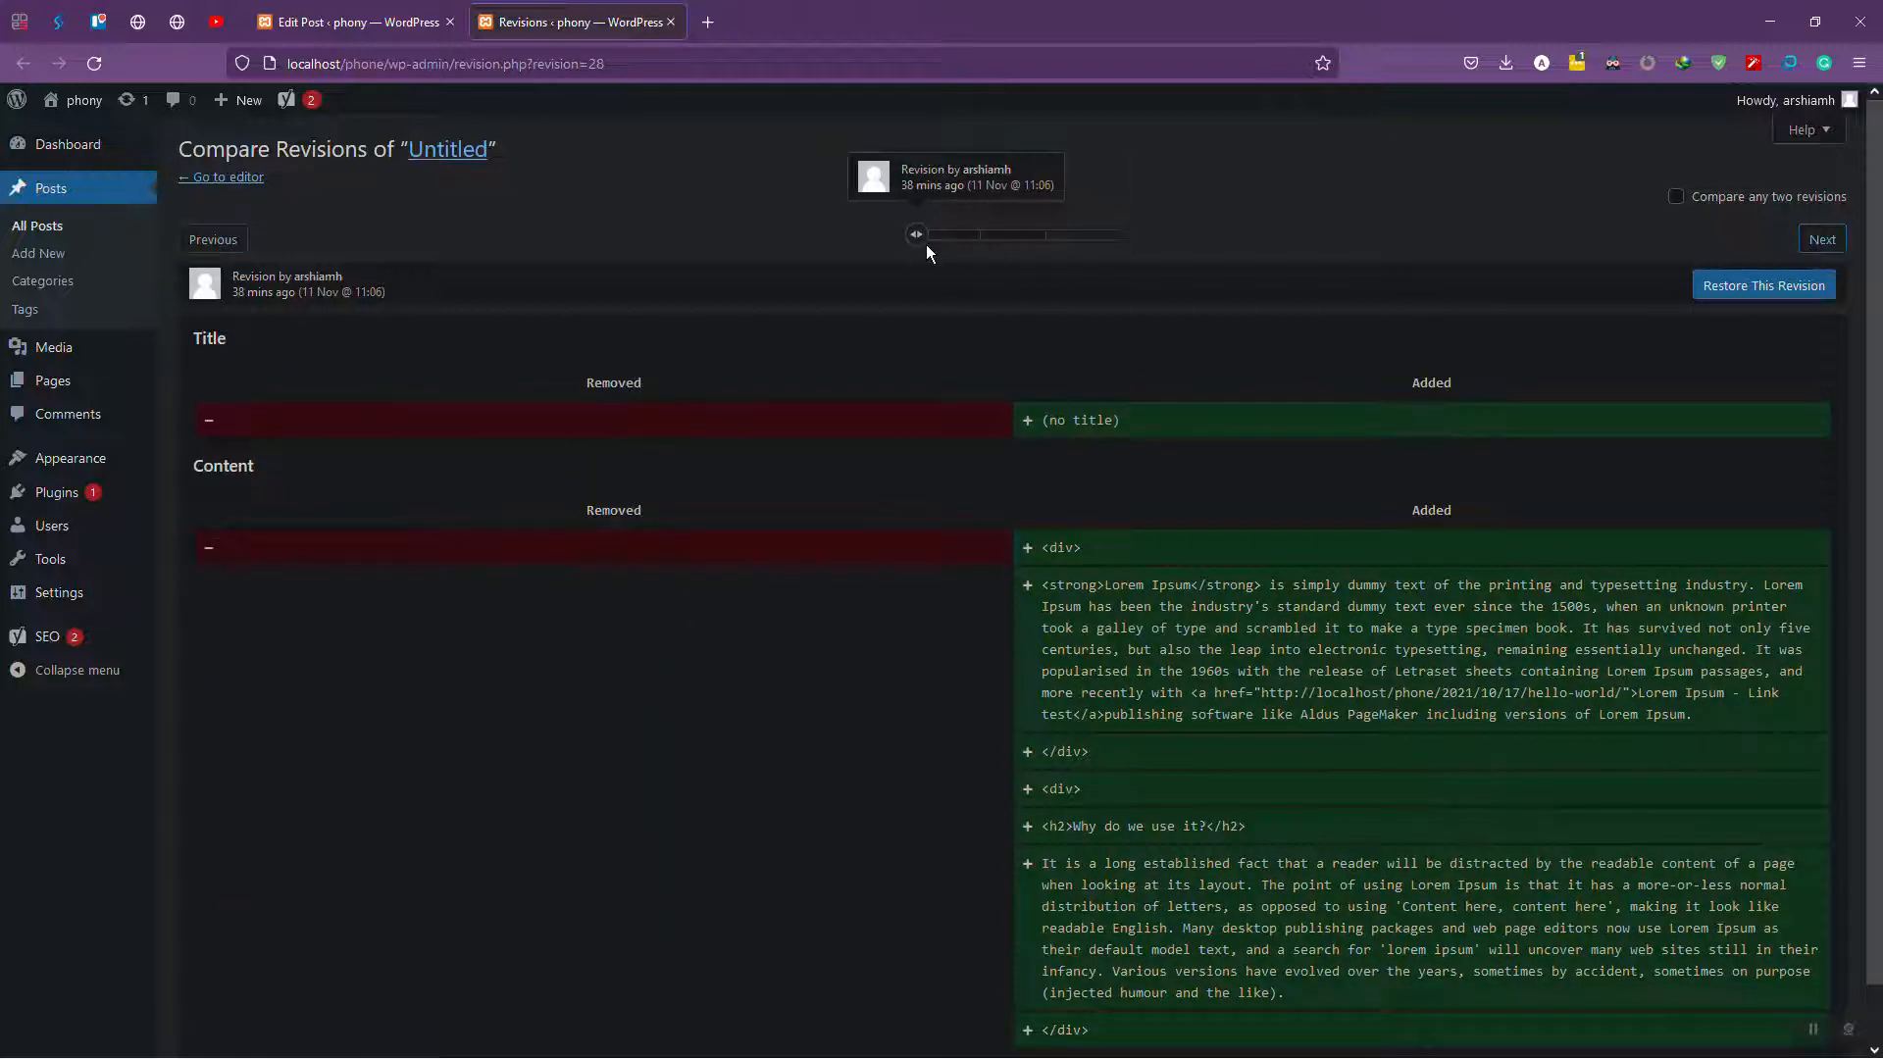
{"action": "left_click_drag", "start_coordinate": [921, 244], "coordinate": [1108, 263]}
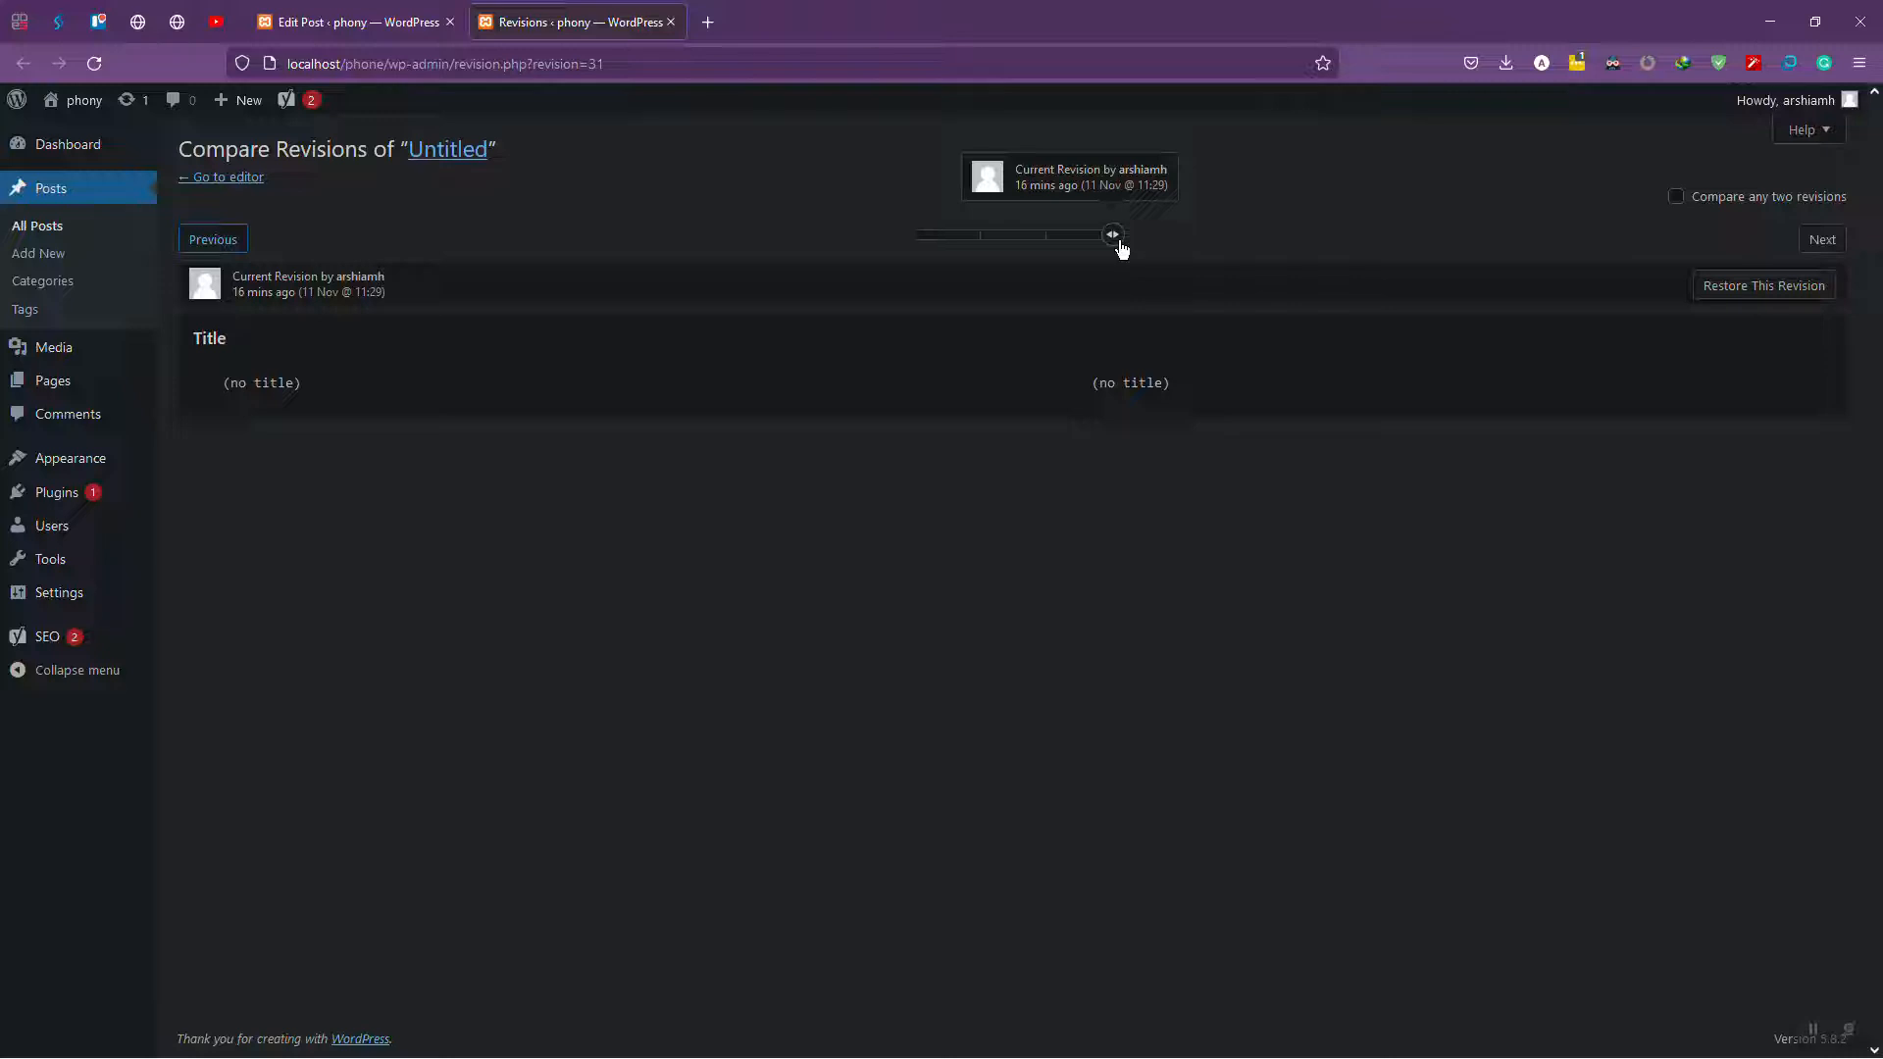
- Enable comparison of any two revisions and compare the 11:28 revision with the current 11:29 revision
{"action": "left_click", "coordinate": [1706, 201]}
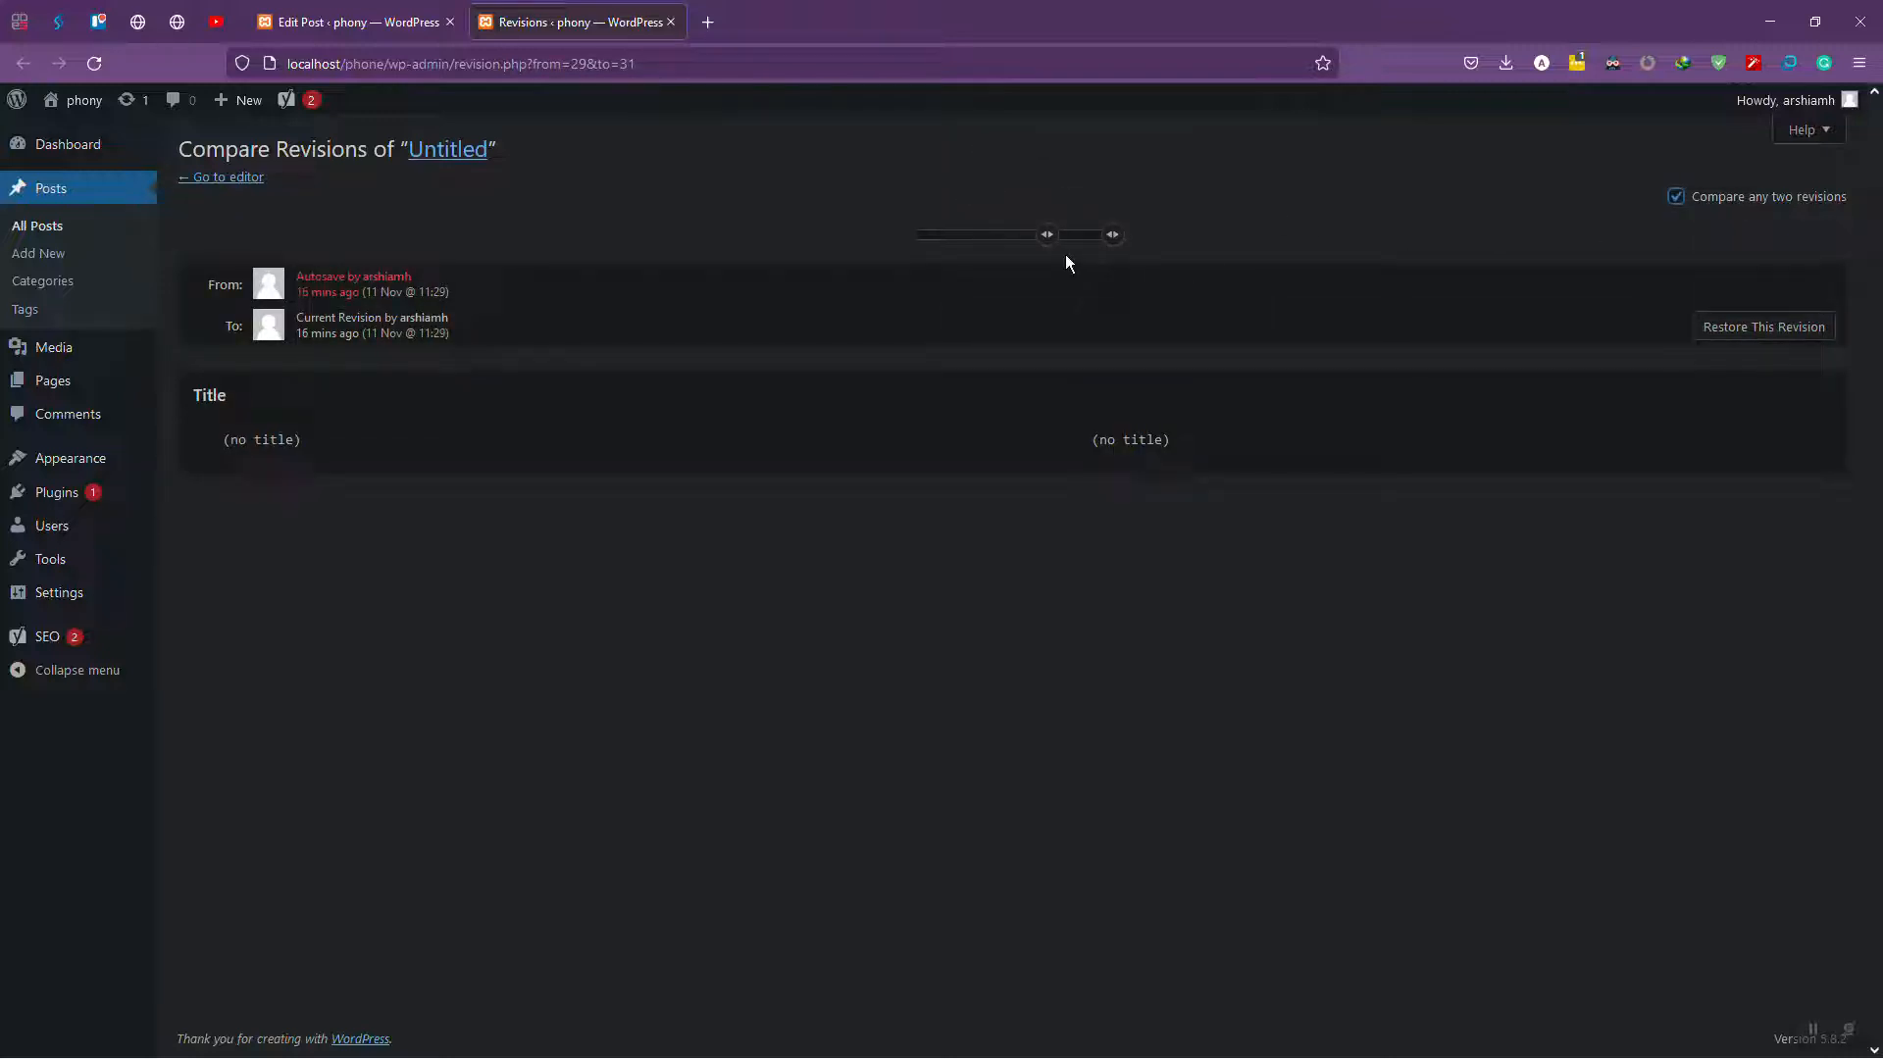
{"action": "mouse_move", "coordinate": [1056, 251]}
{"action": "left_click_drag", "start_coordinate": [1057, 251], "coordinate": [981, 253]}
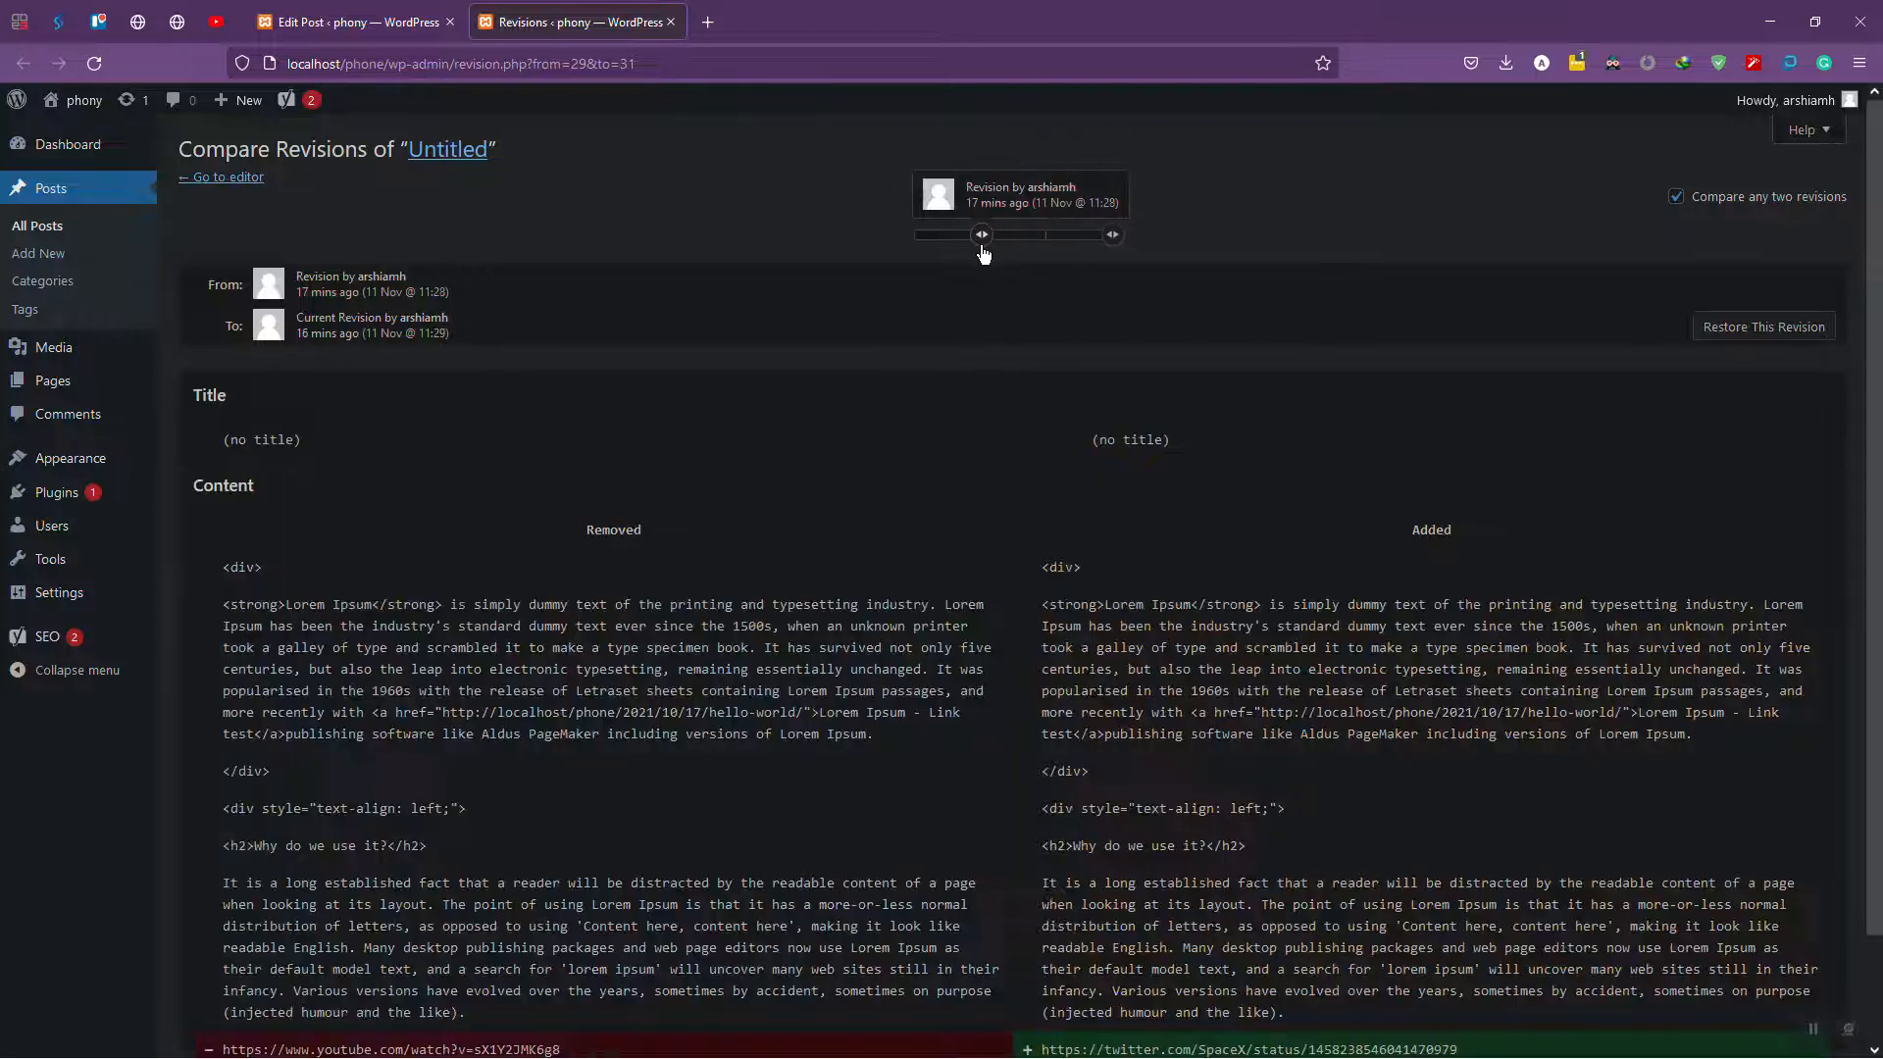
{"action": "scroll", "coordinate": [1015, 490], "scroll_direction": "down", "scroll_amount": 2}
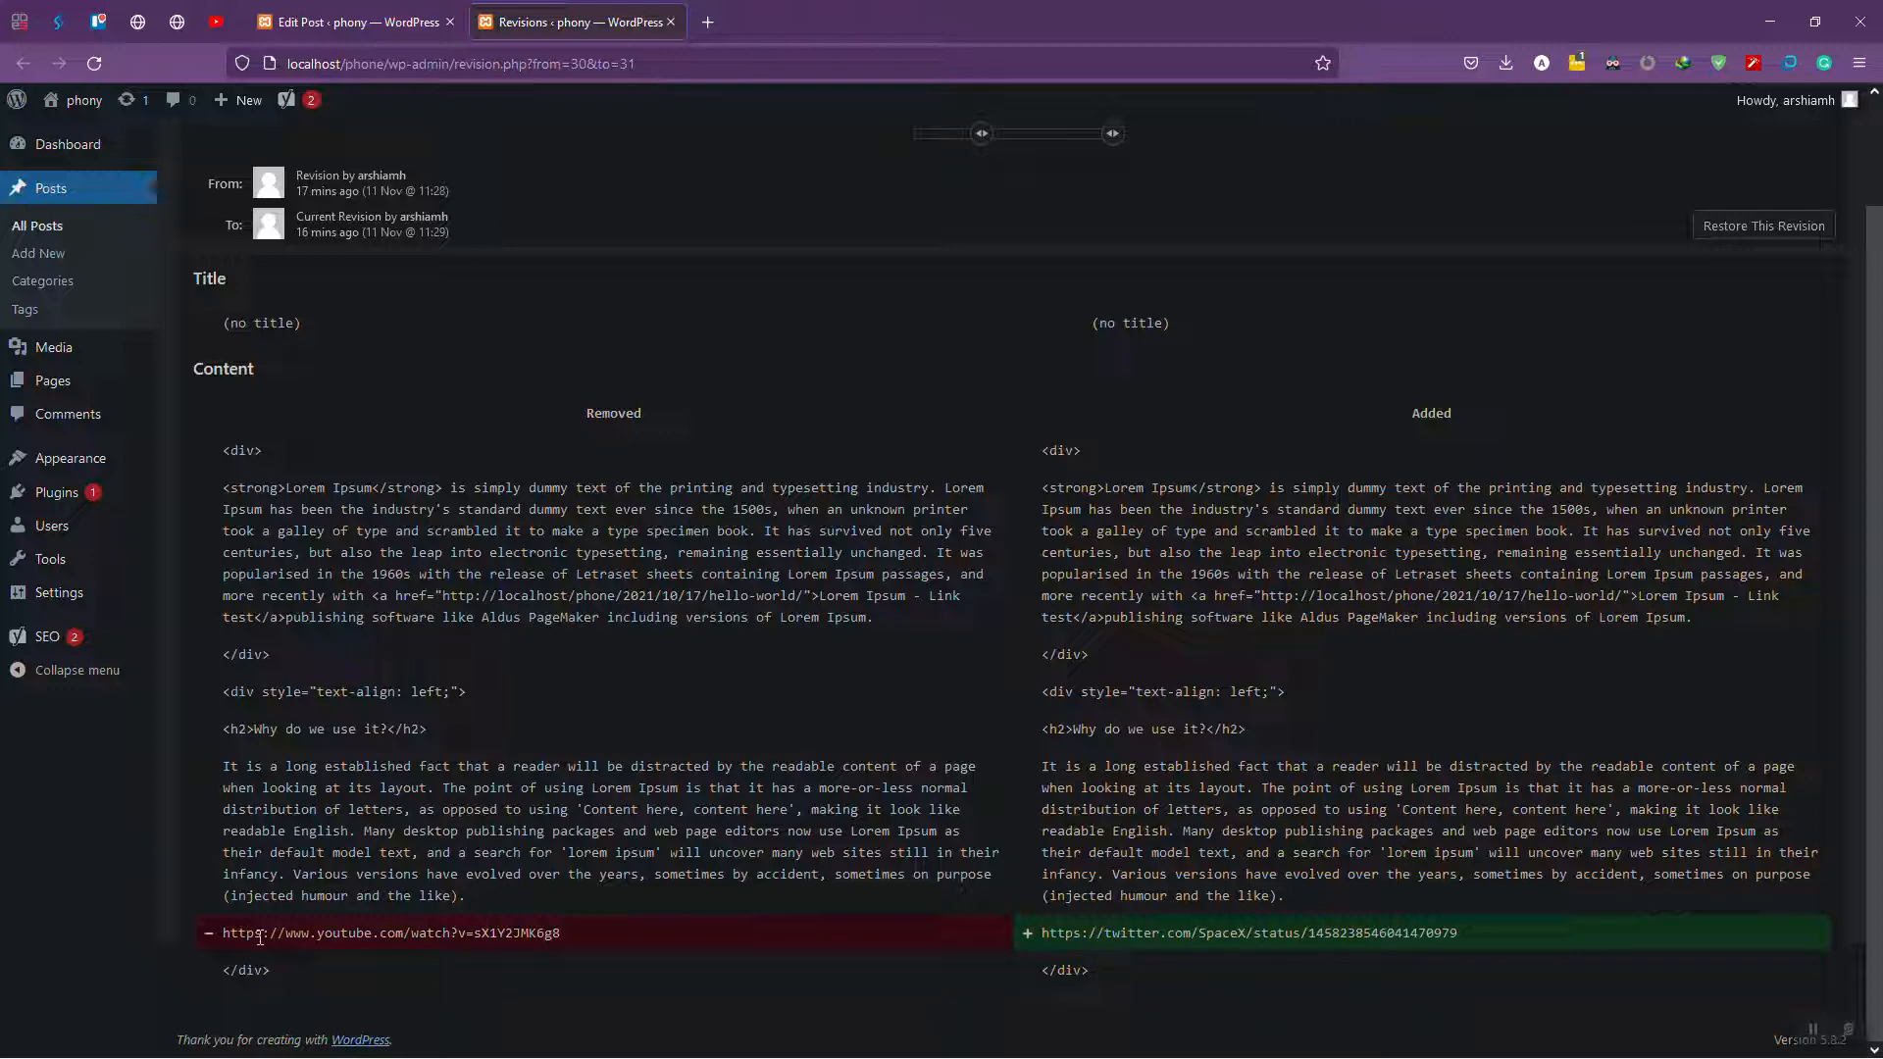
{"action": "scroll", "coordinate": [1207, 953], "scroll_direction": "up", "scroll_amount": 2}
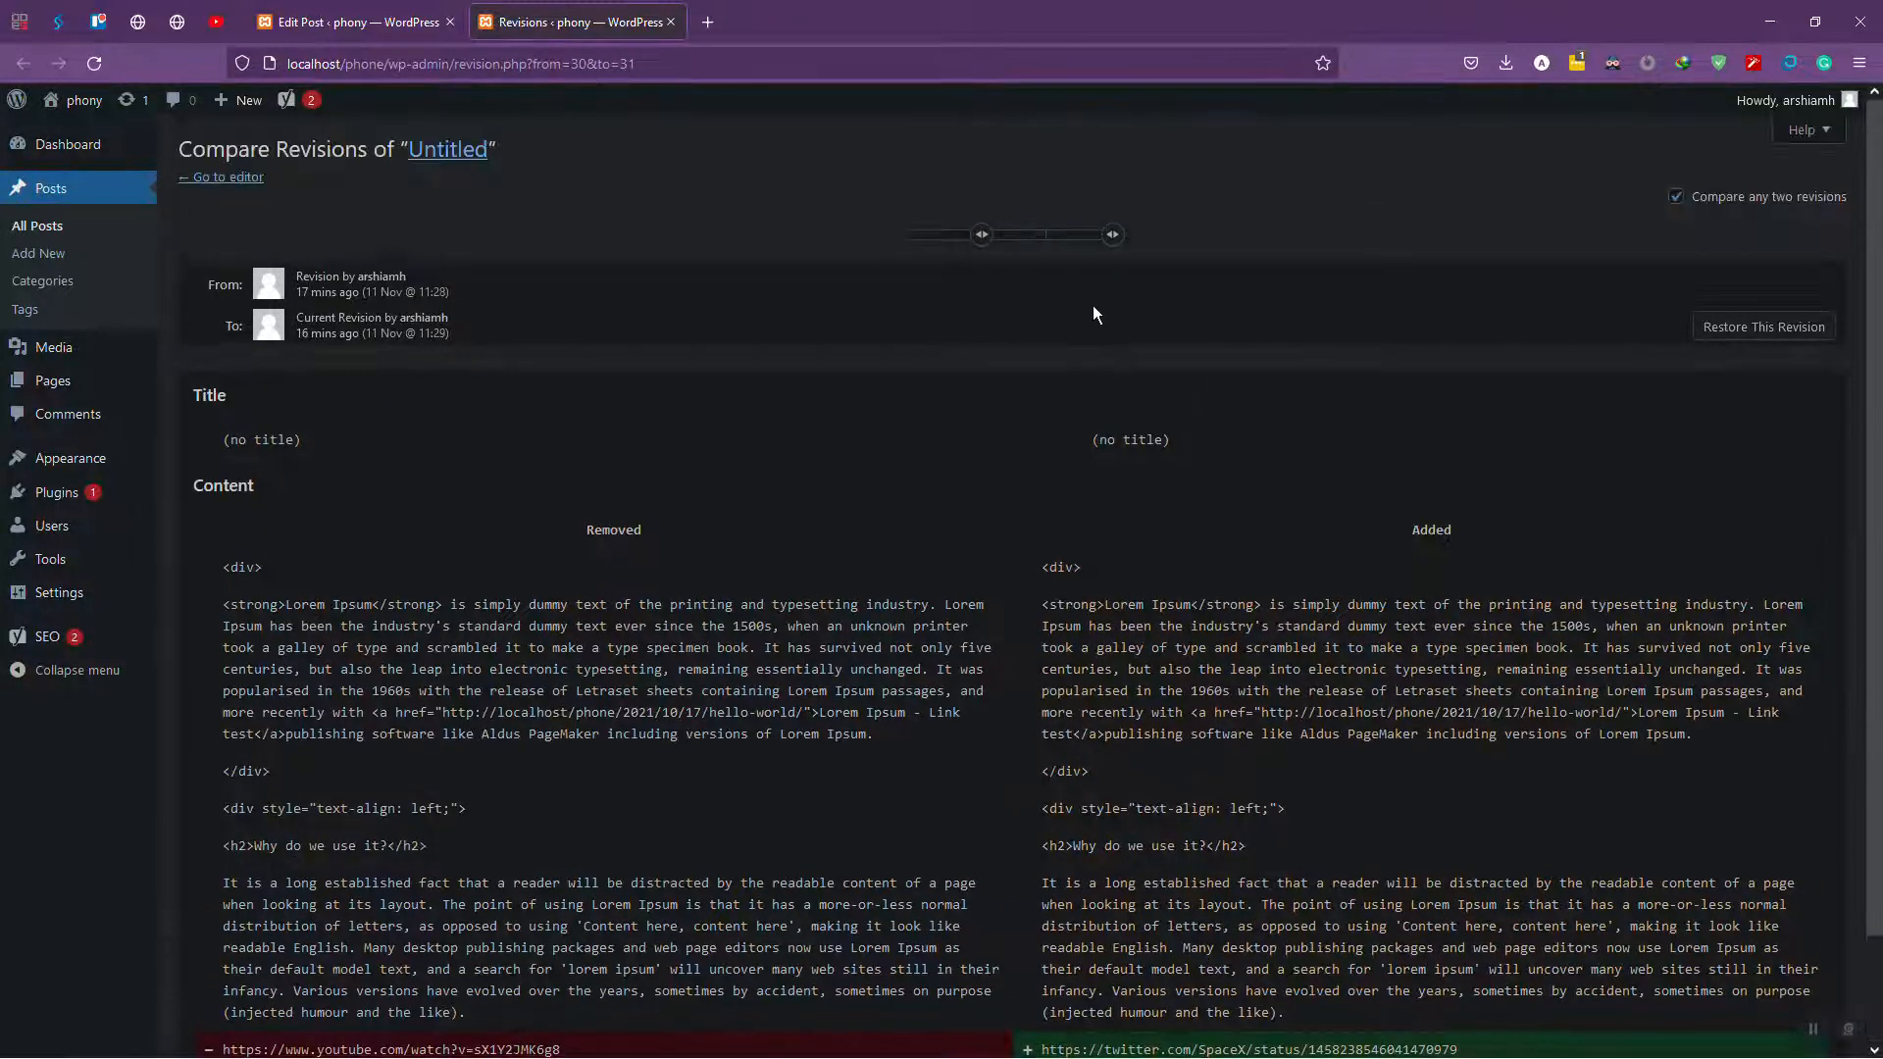
- Set the starting revision to the one from 11:06 and examine its differences from the current revision
{"action": "left_click_drag", "start_coordinate": [985, 238], "coordinate": [916, 236]}
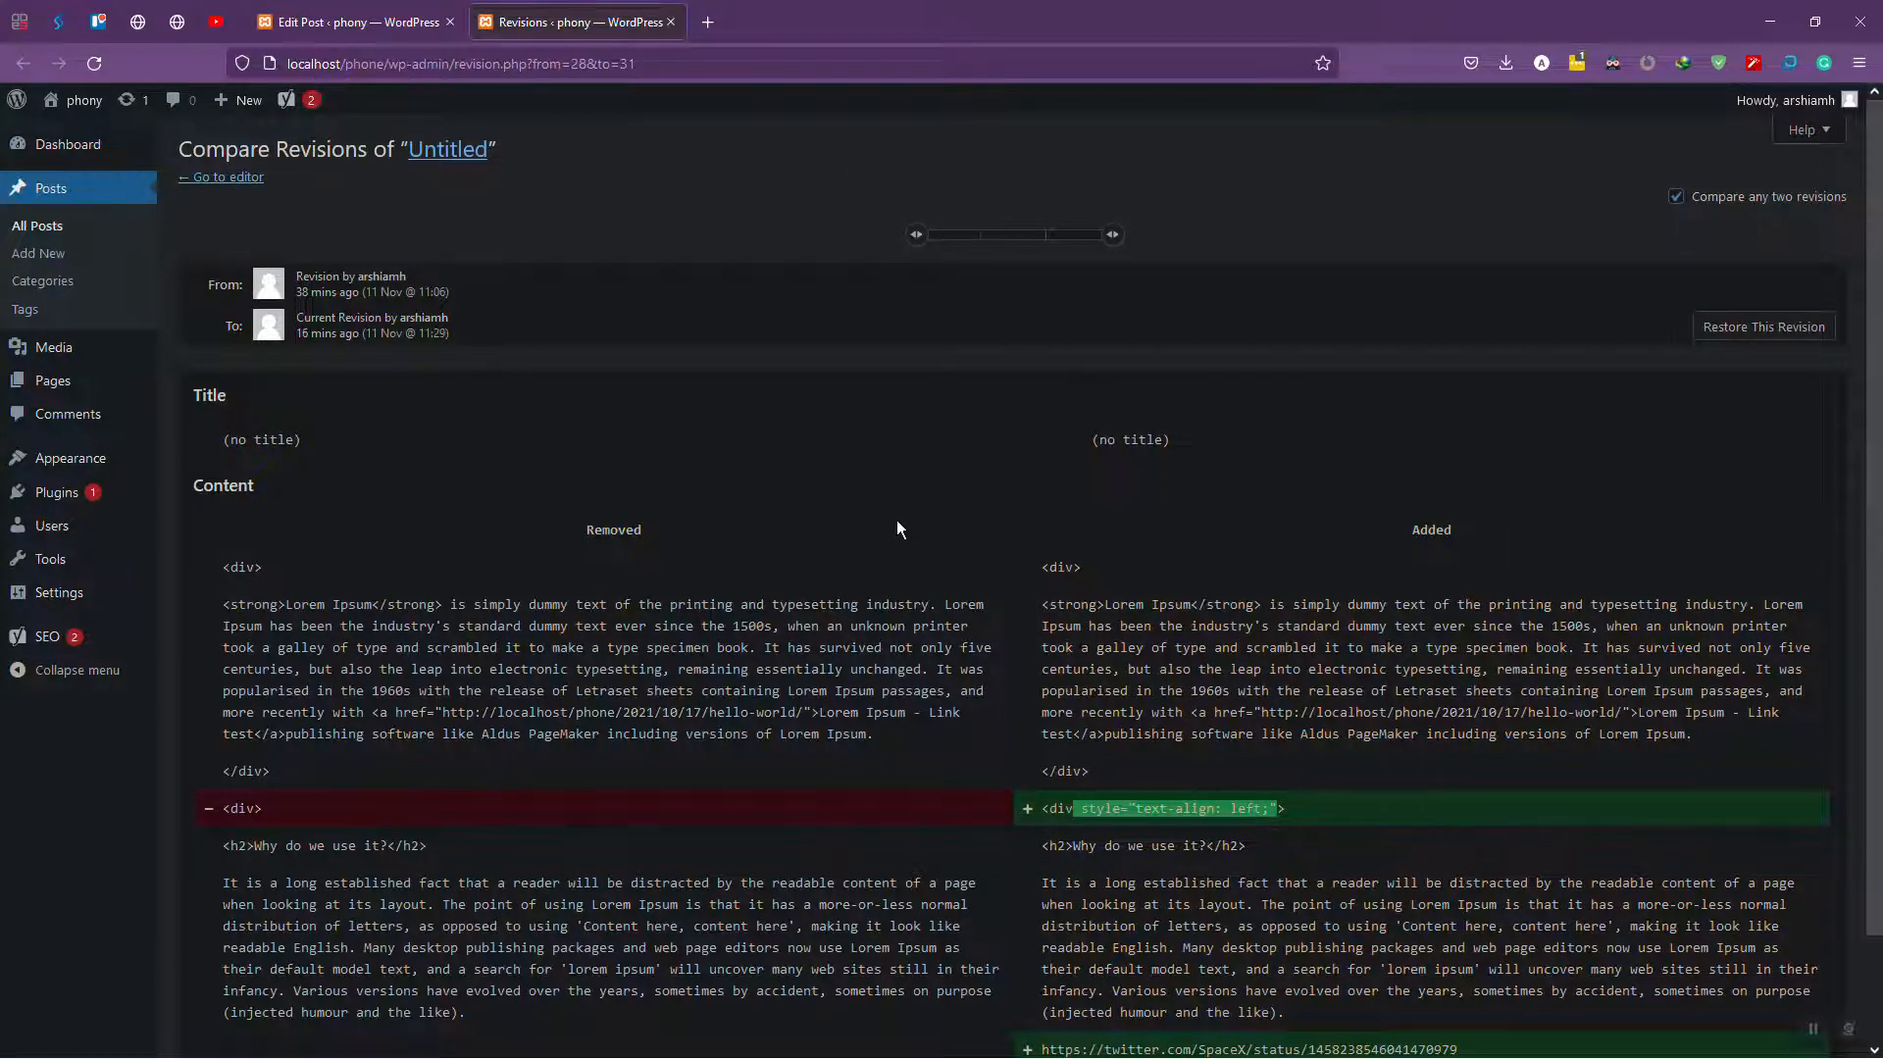
{"action": "scroll", "coordinate": [896, 520], "scroll_direction": "down", "scroll_amount": 2}
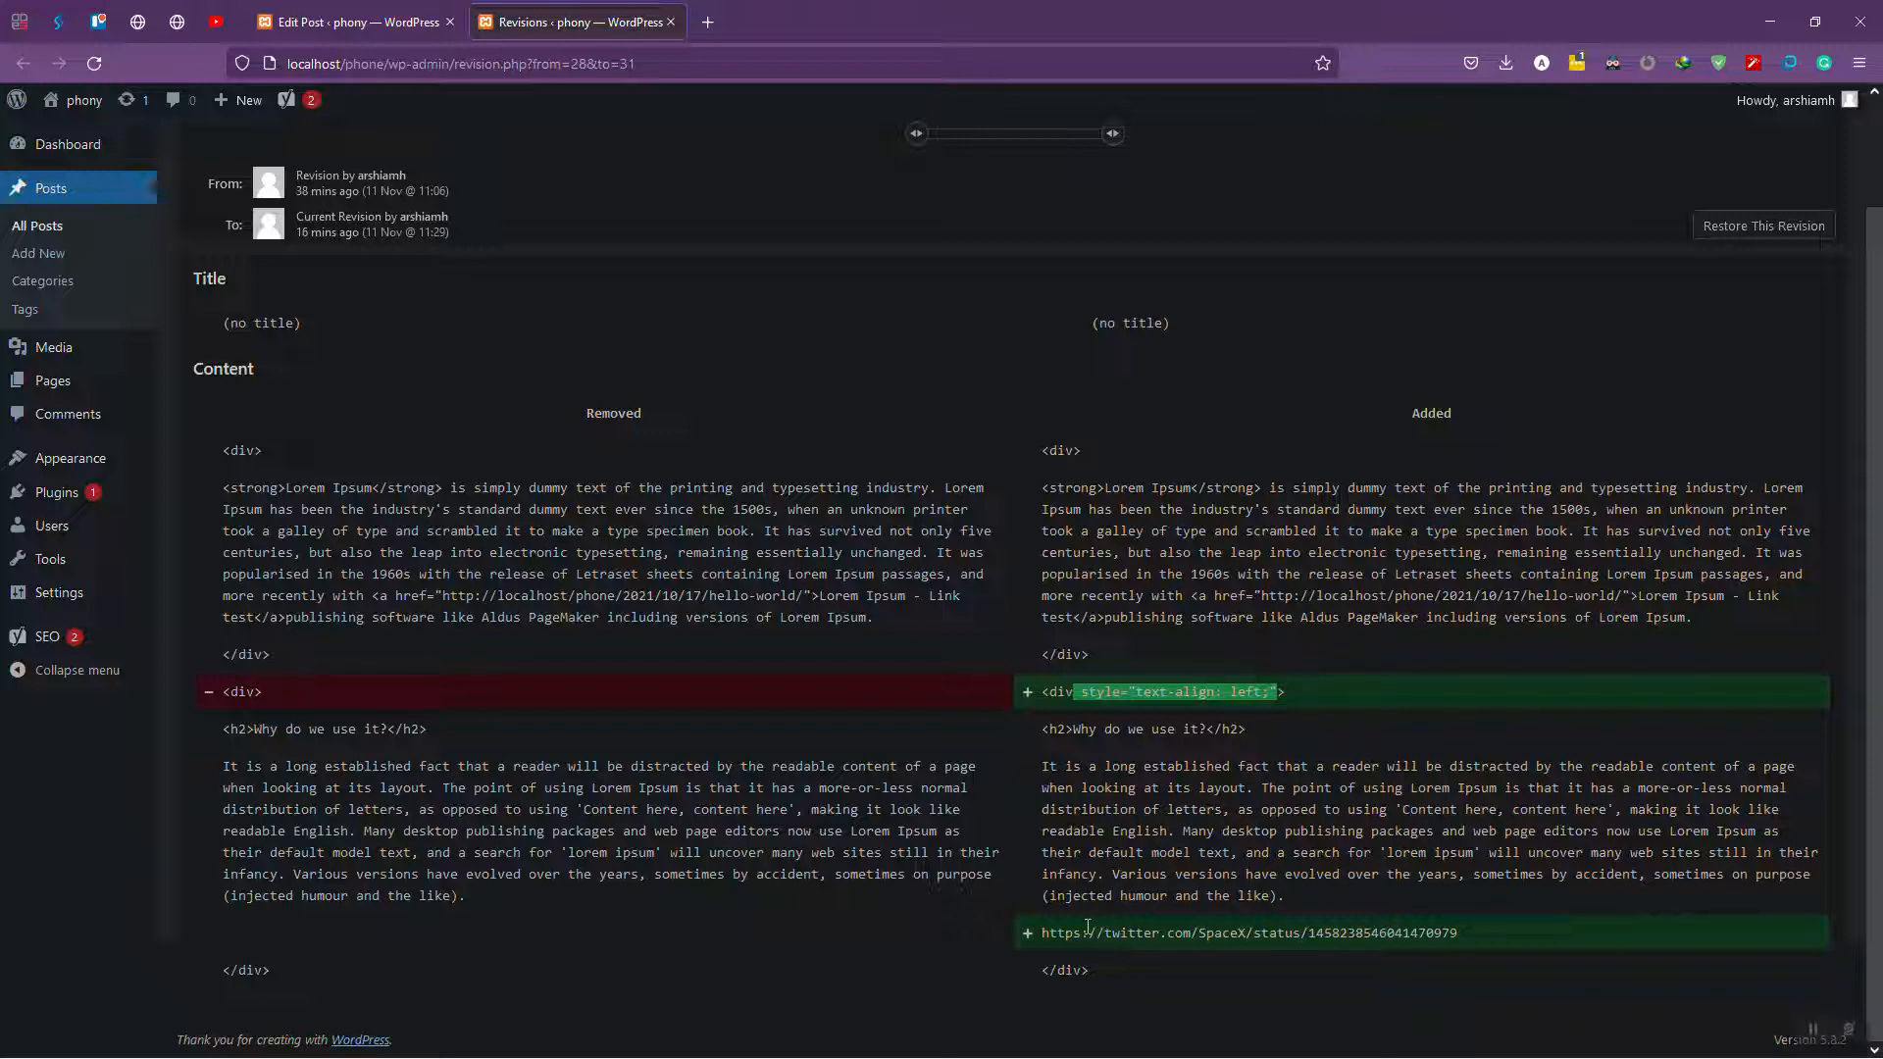
{"action": "scroll", "coordinate": [976, 775], "scroll_direction": "up", "scroll_amount": 2}
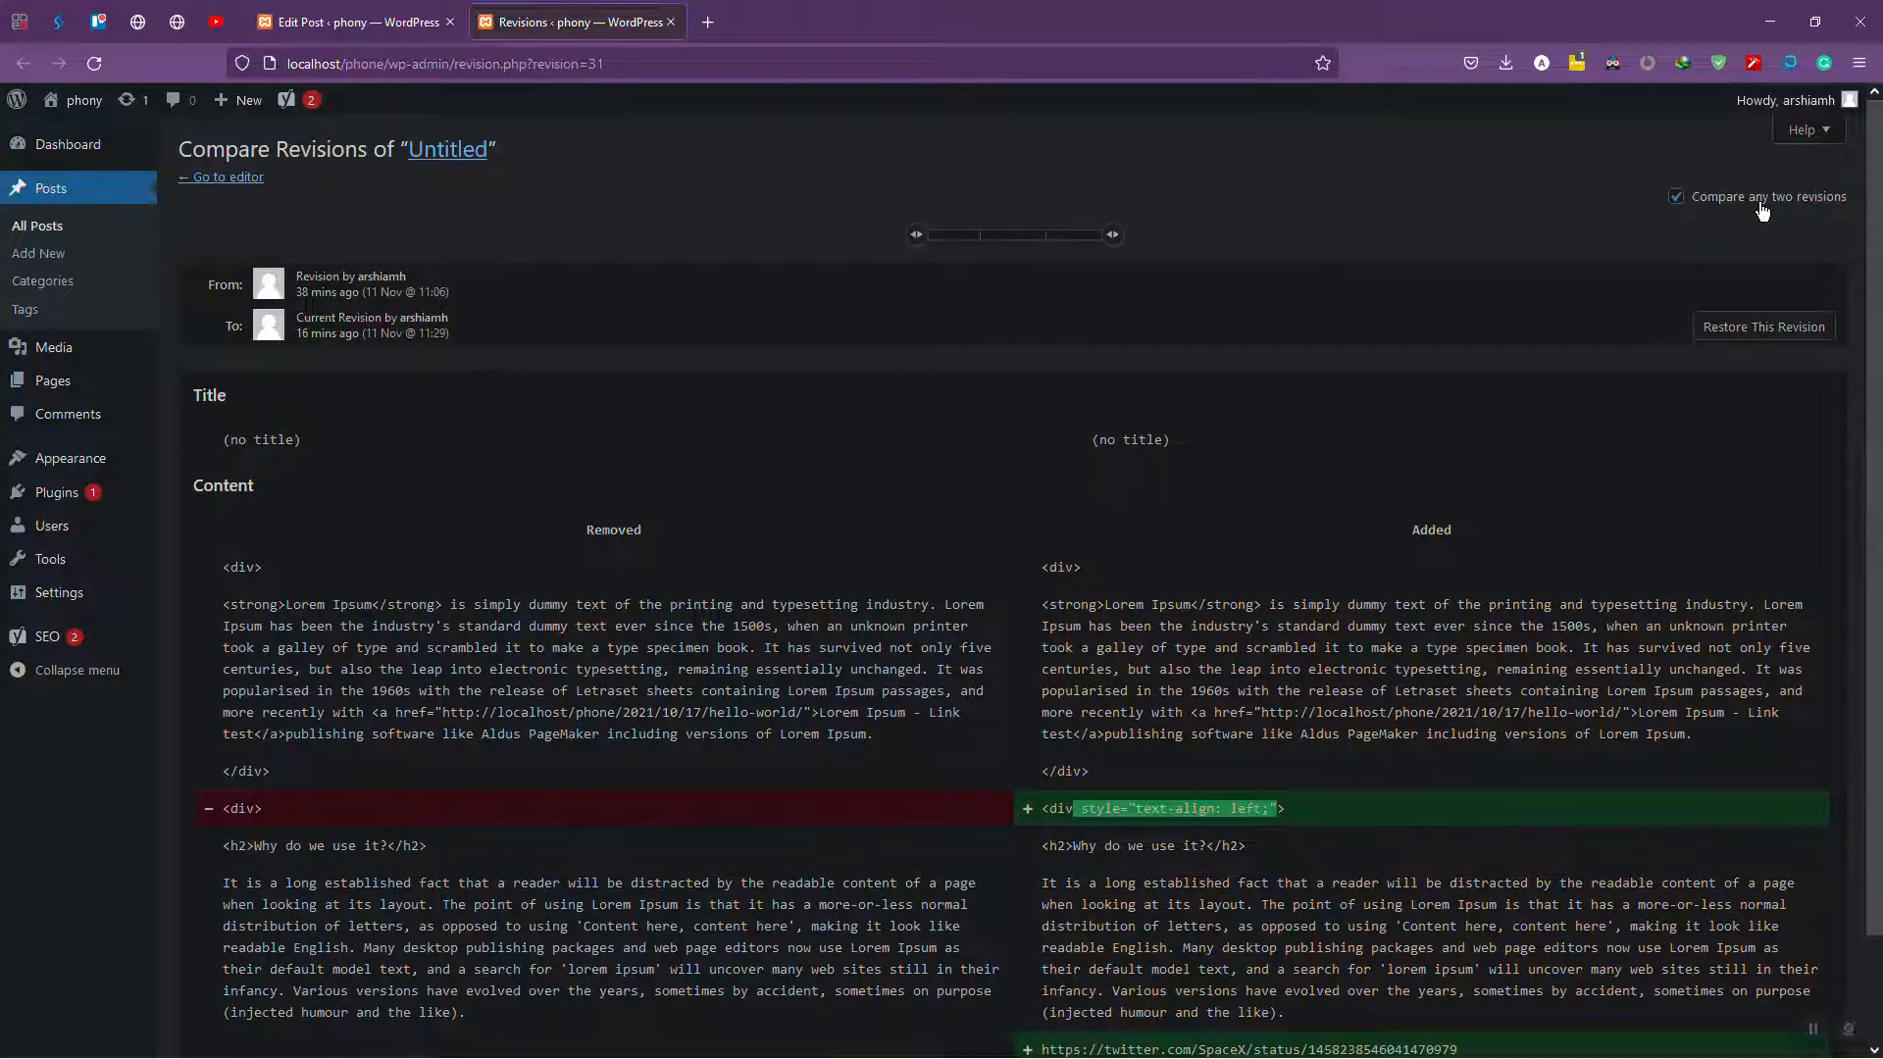
- Turn off comparison of any two revisions and view the original 11:06 revision on its own
{"action": "left_click", "coordinate": [1763, 210]}
{"action": "left_click_drag", "start_coordinate": [1112, 236], "coordinate": [812, 294]}
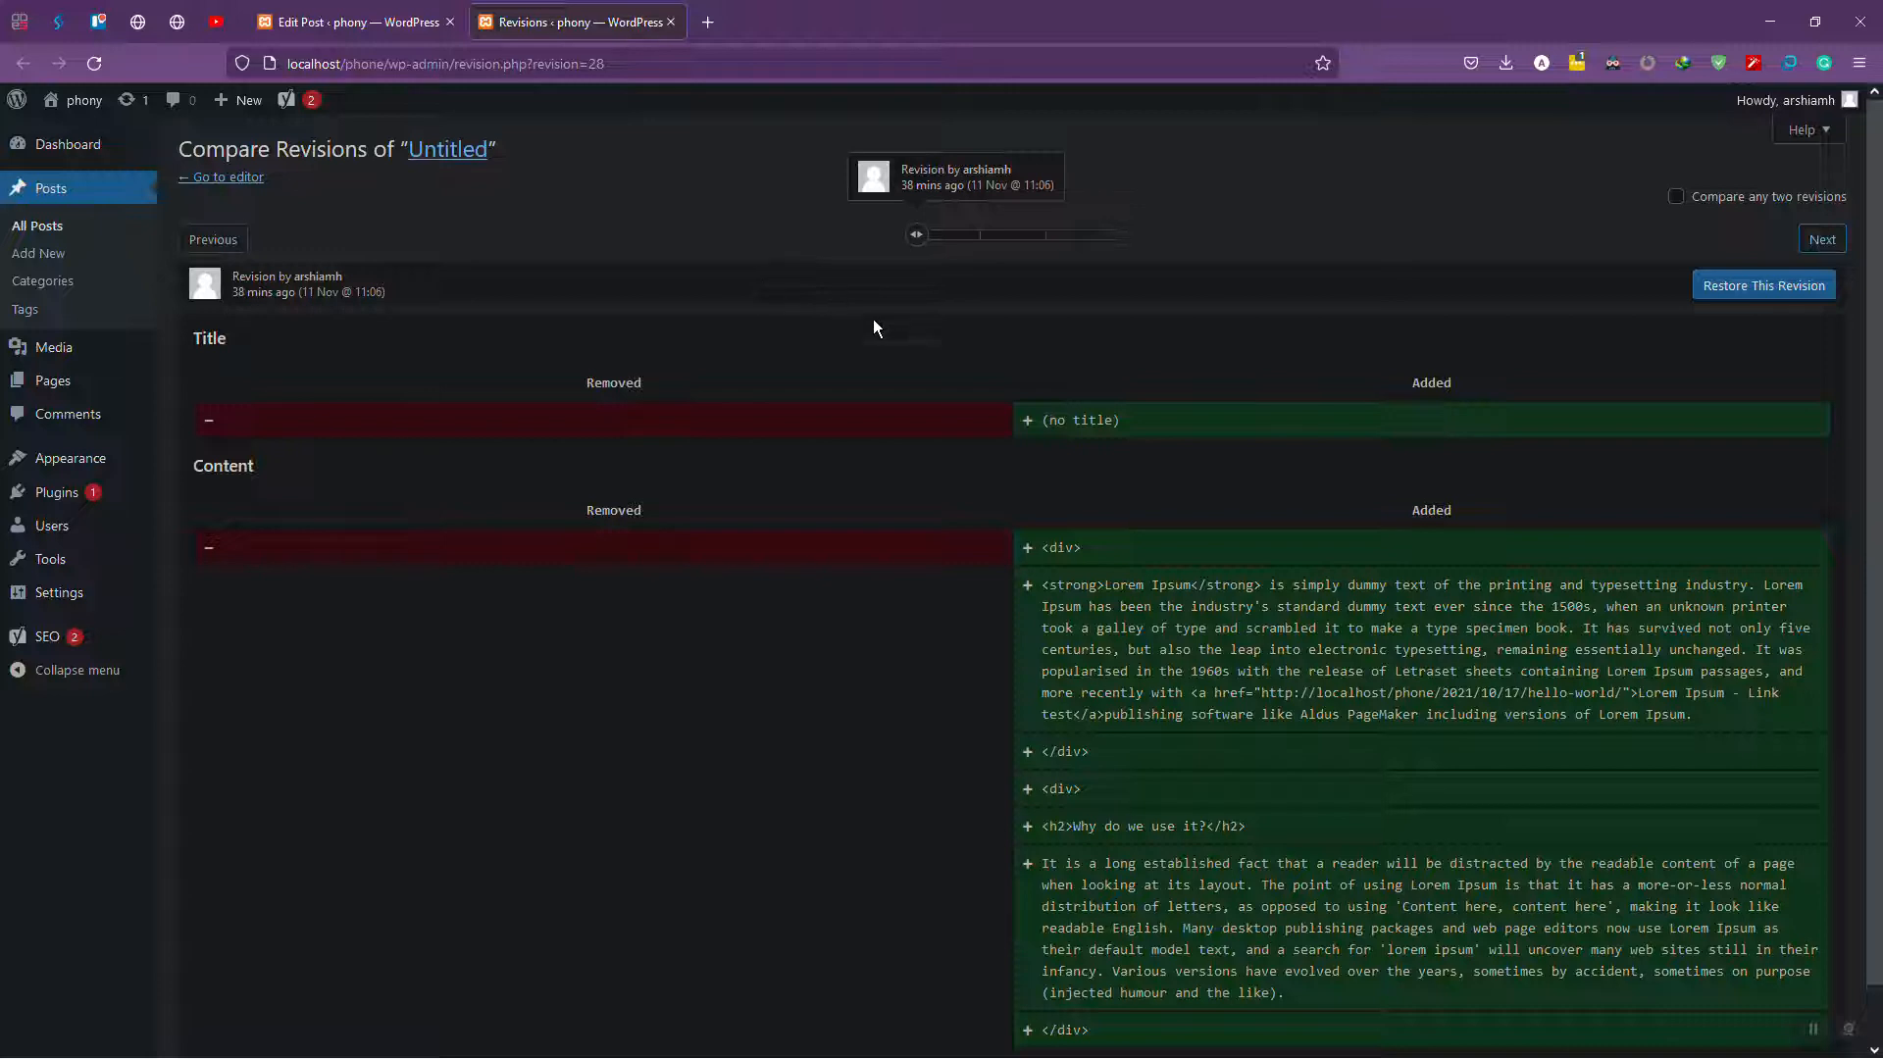
{"action": "scroll", "coordinate": [1085, 671], "scroll_direction": "down", "scroll_amount": 1}
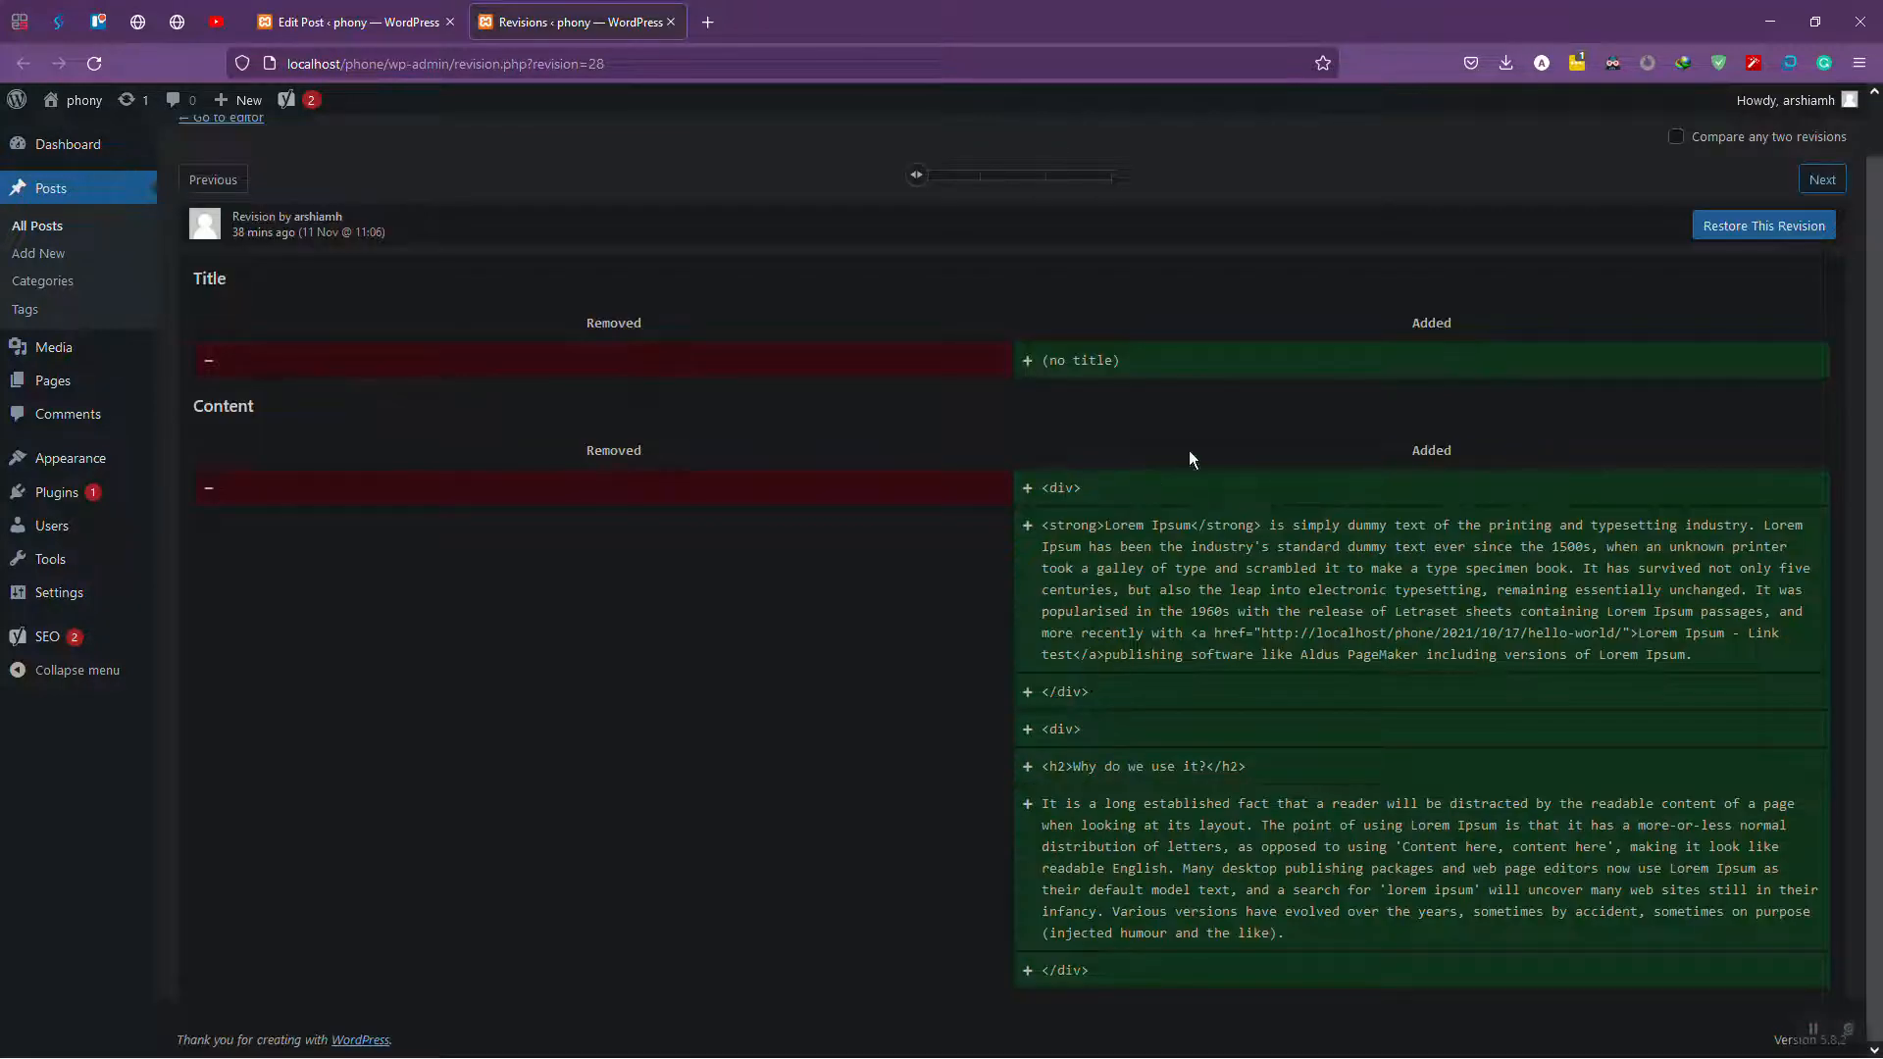
{"action": "scroll", "coordinate": [1549, 506], "scroll_direction": "up", "scroll_amount": 1}
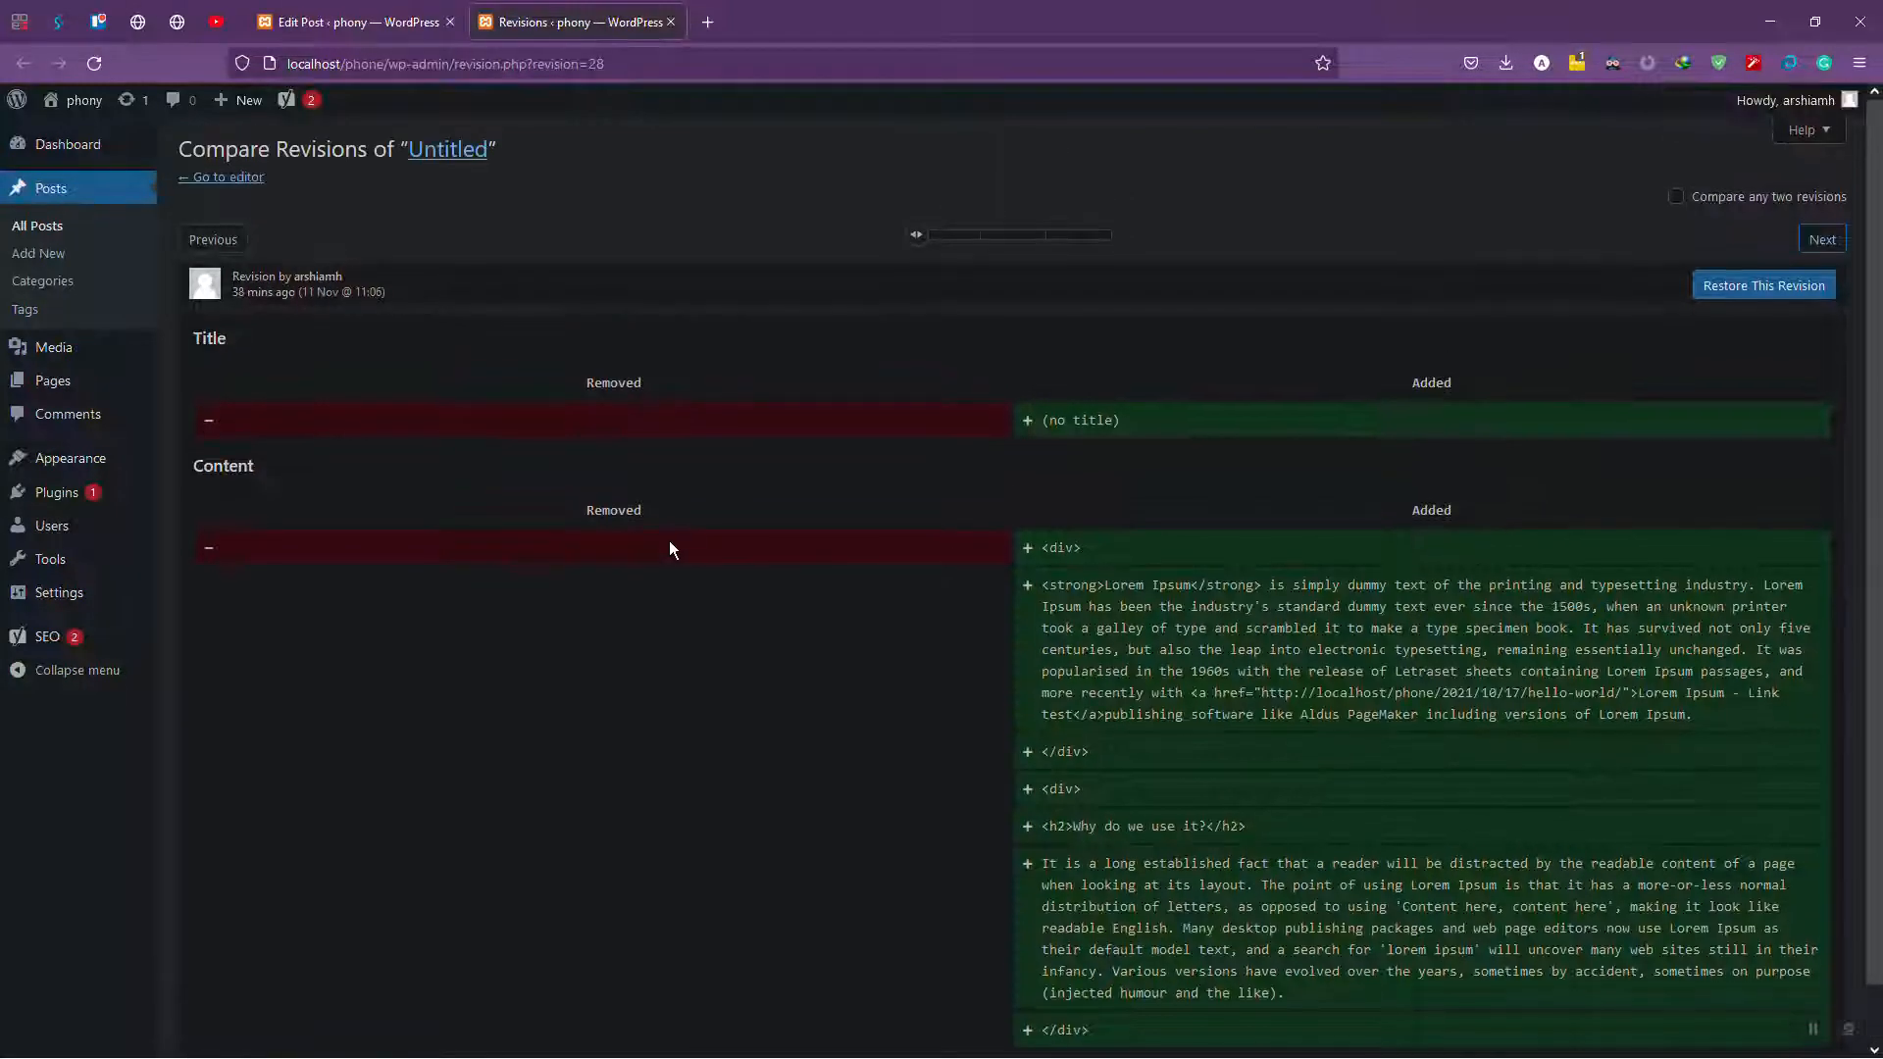
- Select the 11:28 revision, check its differences from the previous one, and restore the post to it
{"action": "left_click", "coordinate": [978, 236]}
{"action": "scroll", "coordinate": [1003, 540], "scroll_direction": "down", "scroll_amount": 1}
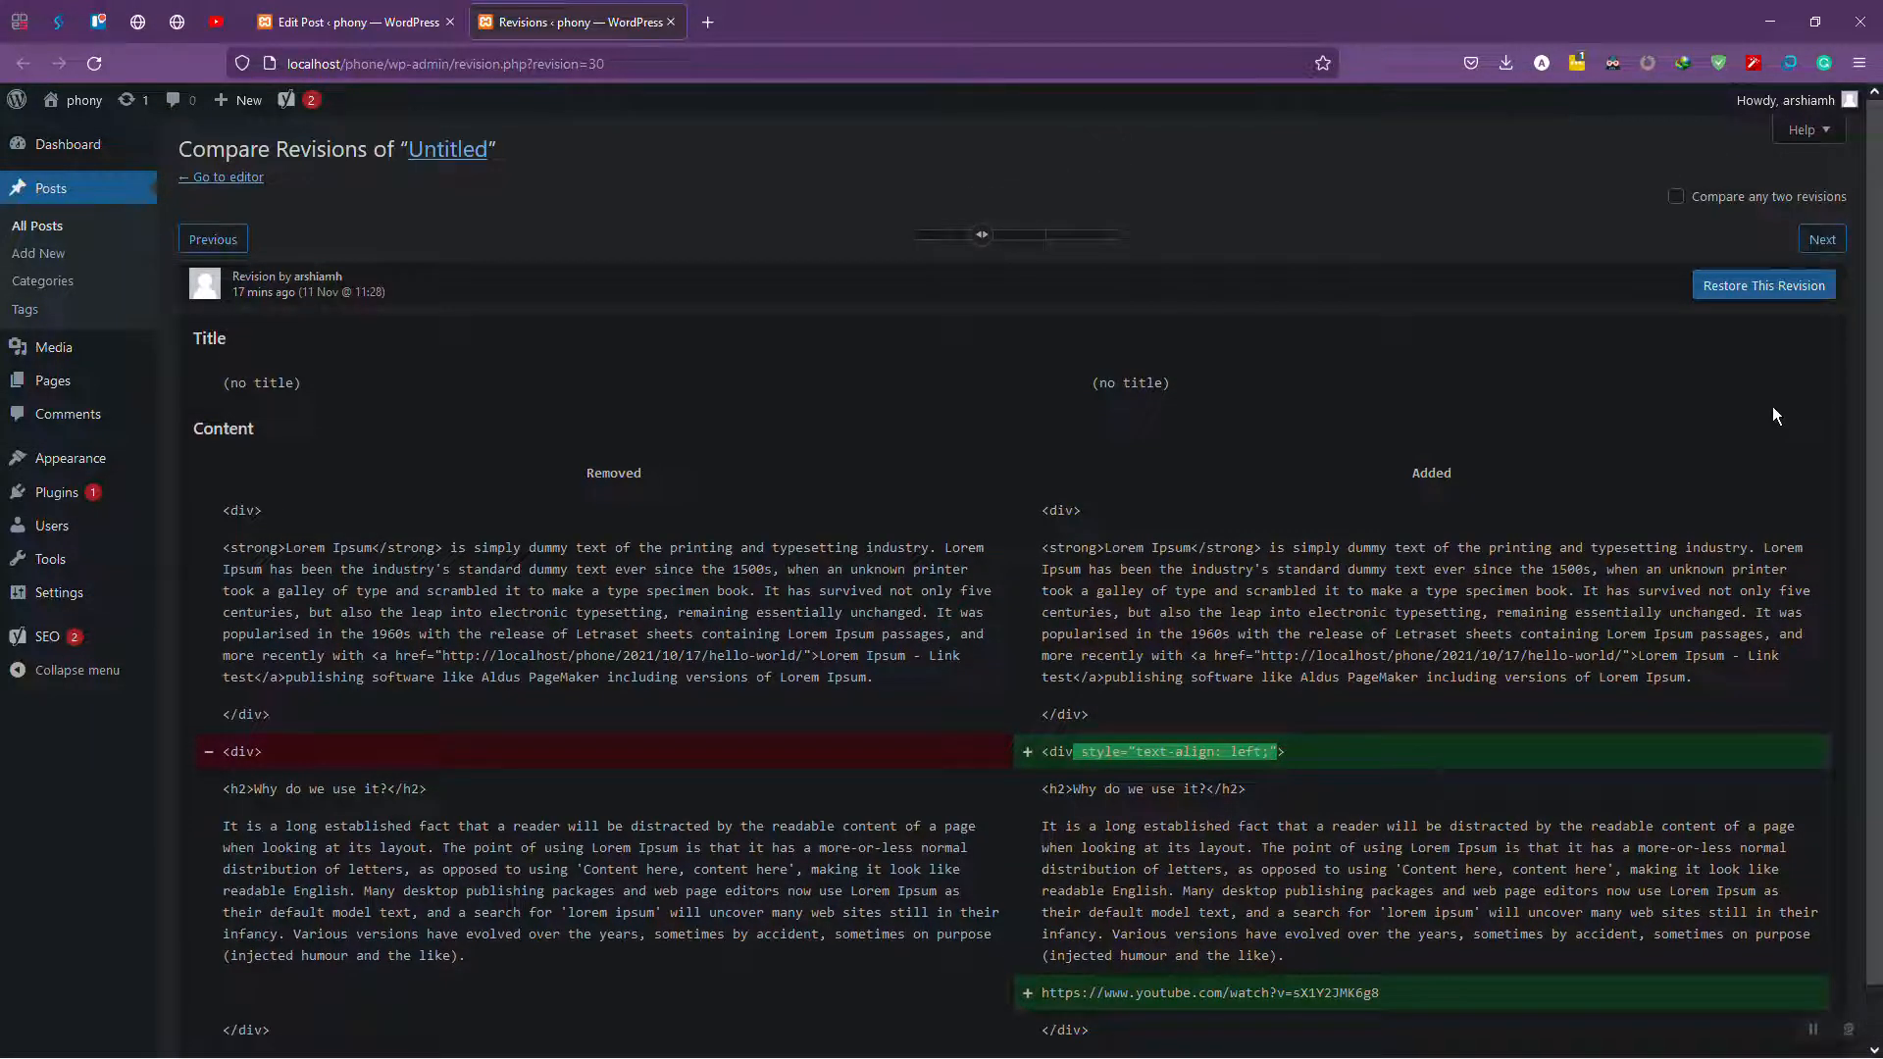
{"action": "scroll", "coordinate": [1159, 841], "scroll_direction": "down", "scroll_amount": 1}
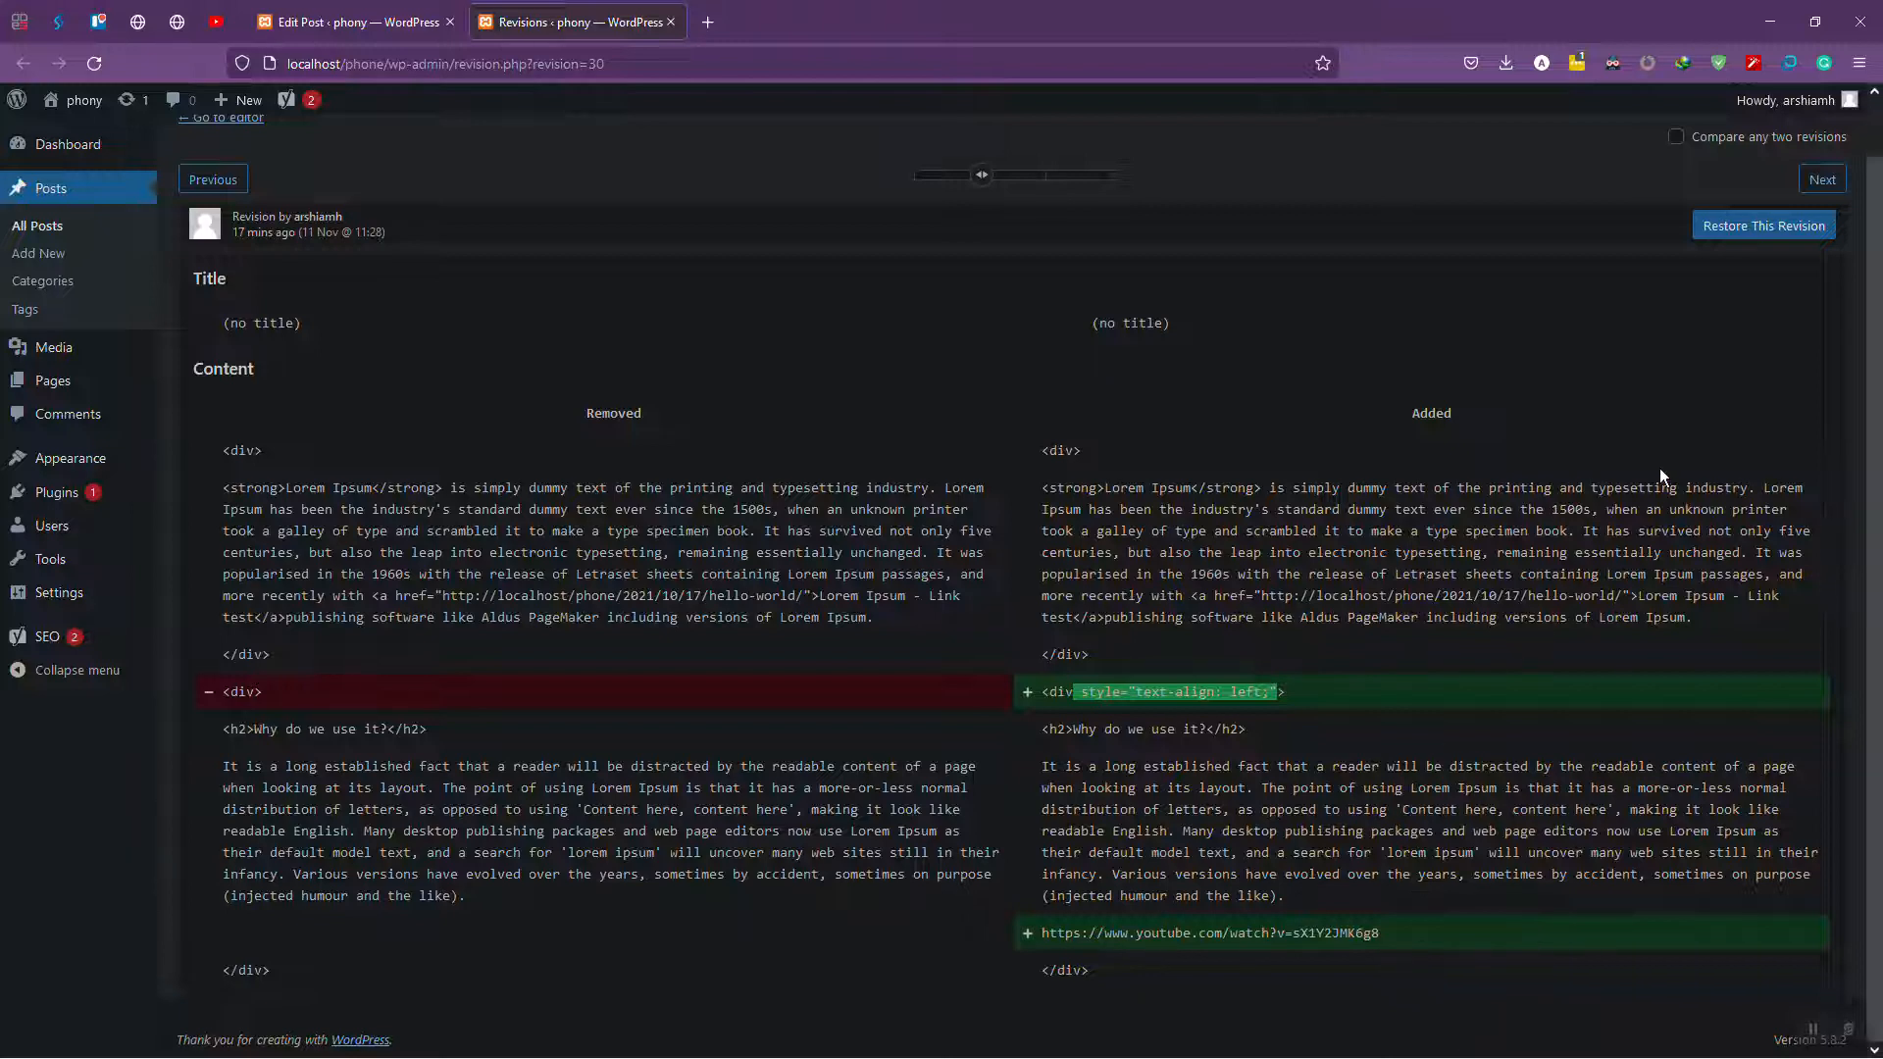
{"action": "scroll", "coordinate": [1662, 476], "scroll_direction": "up", "scroll_amount": 1}
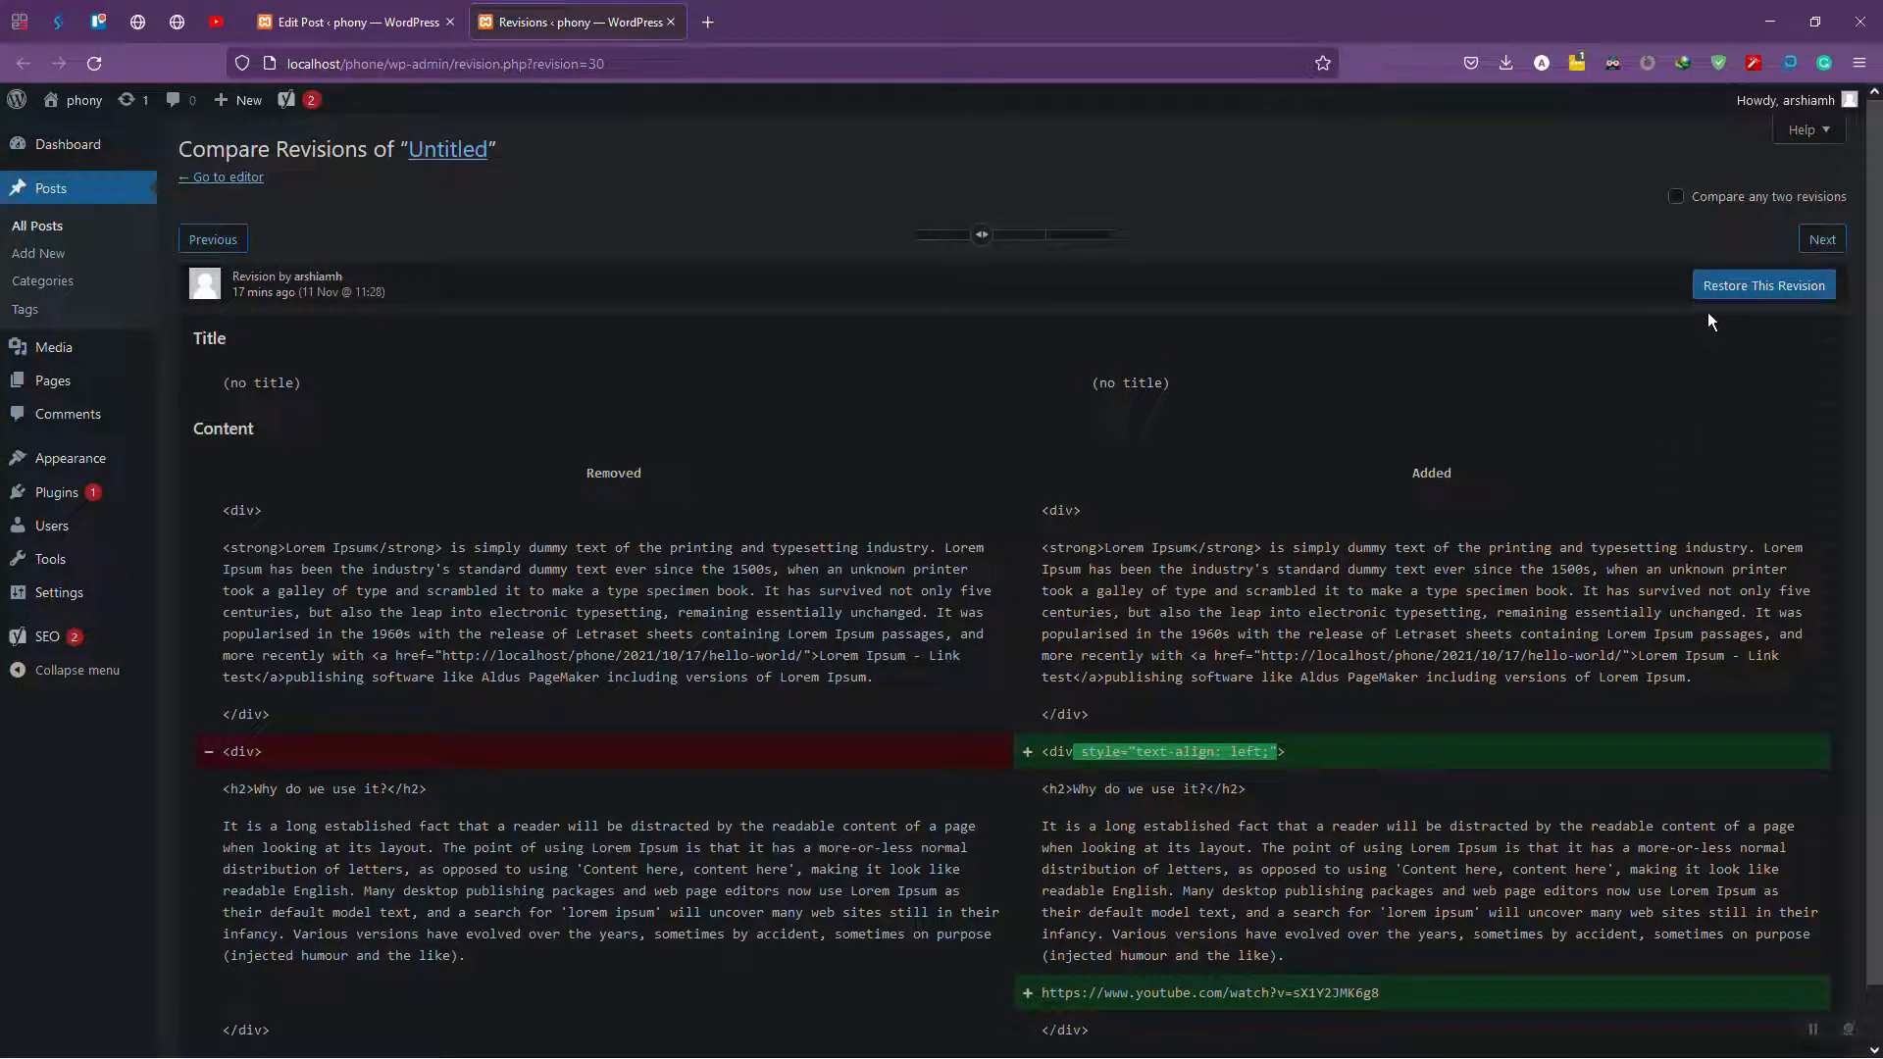
{"action": "left_click", "coordinate": [1766, 290]}
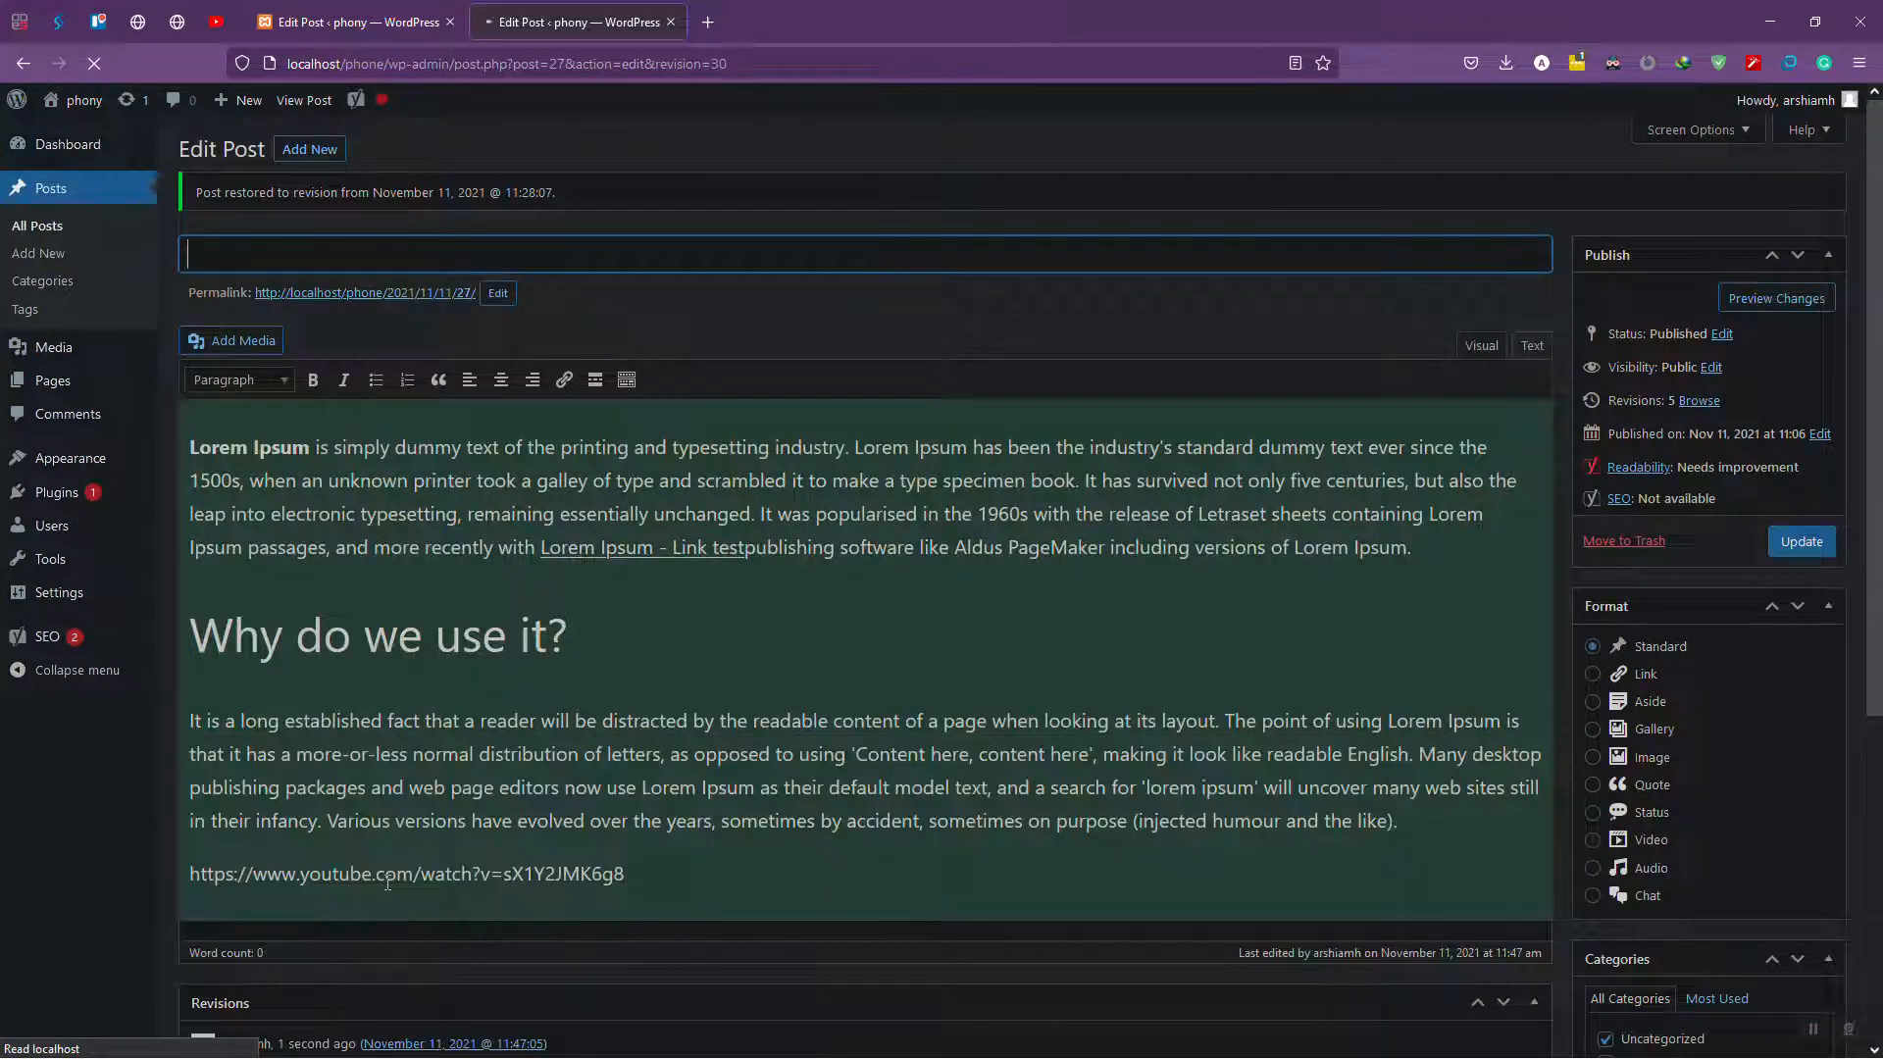
- Examine the restored post's embedded video, its revision list and the revision time in the restore notice
{"action": "scroll", "coordinate": [418, 631], "scroll_direction": "down", "scroll_amount": 3}
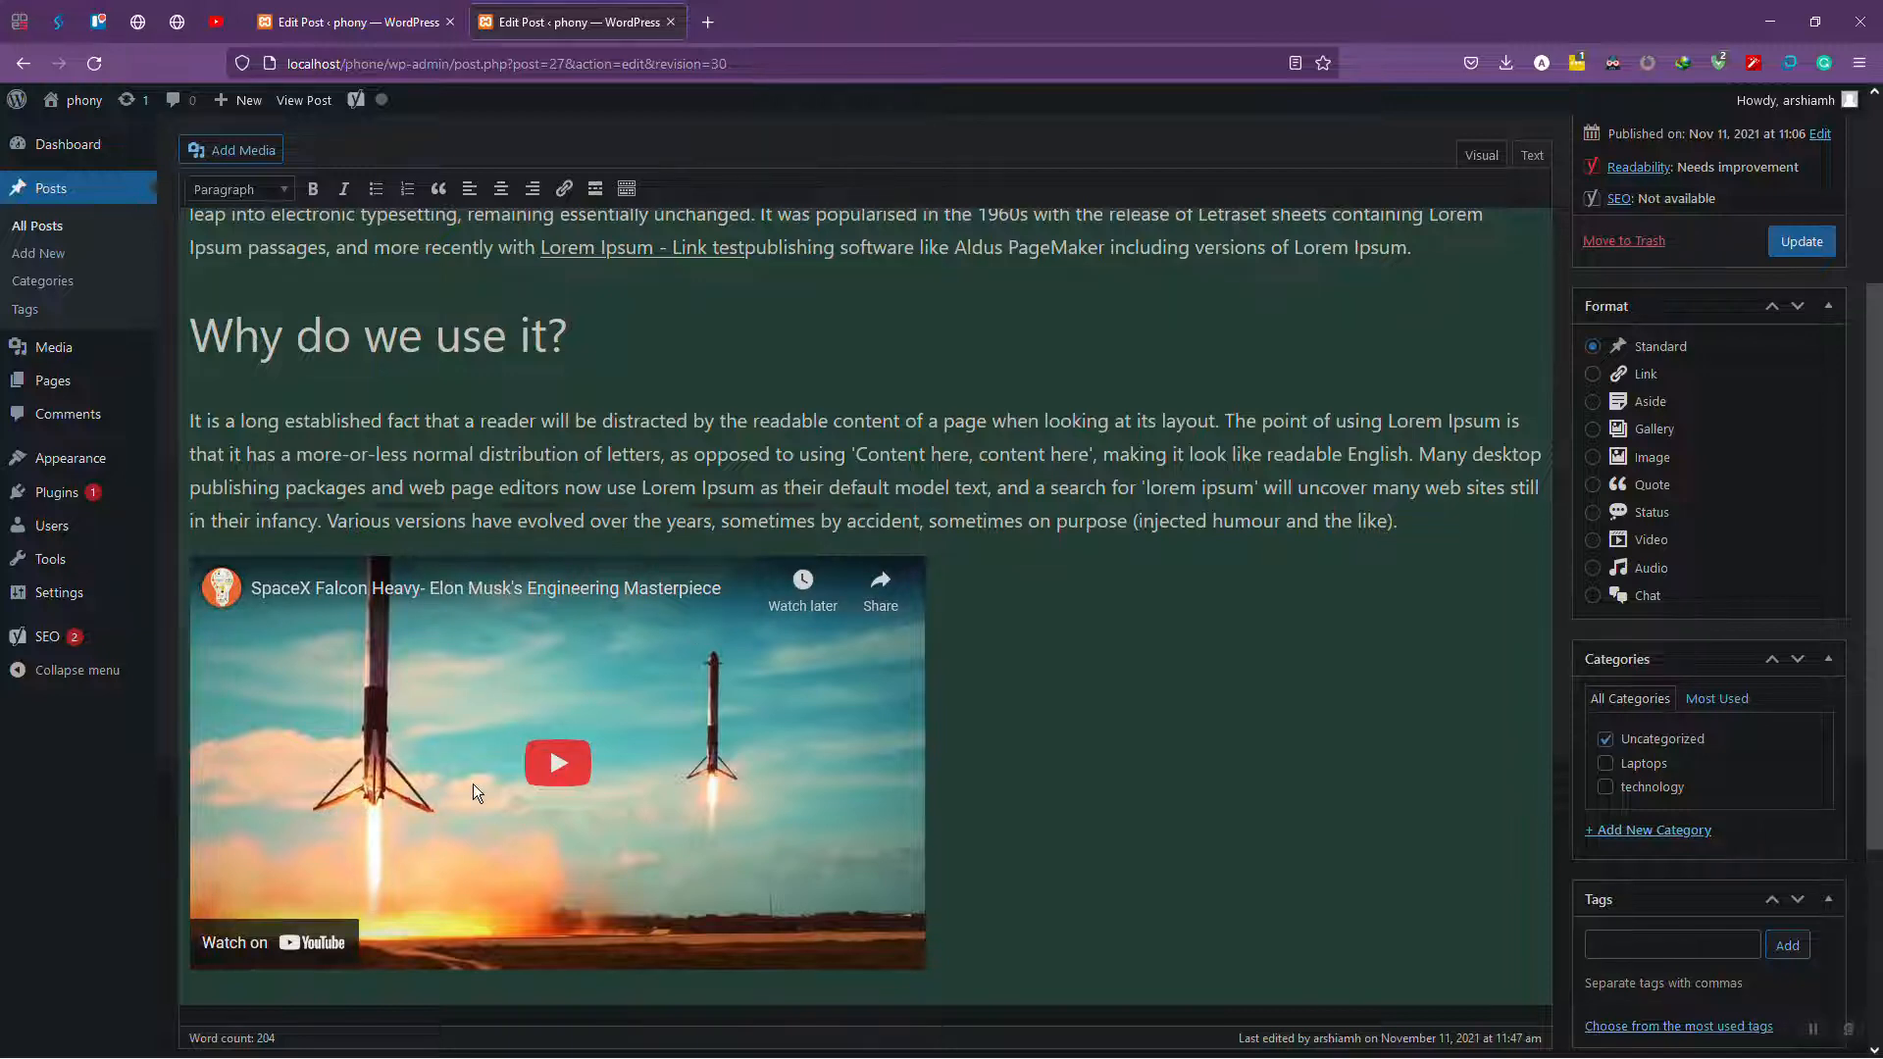
{"action": "scroll", "coordinate": [473, 790], "scroll_direction": "down", "scroll_amount": 3}
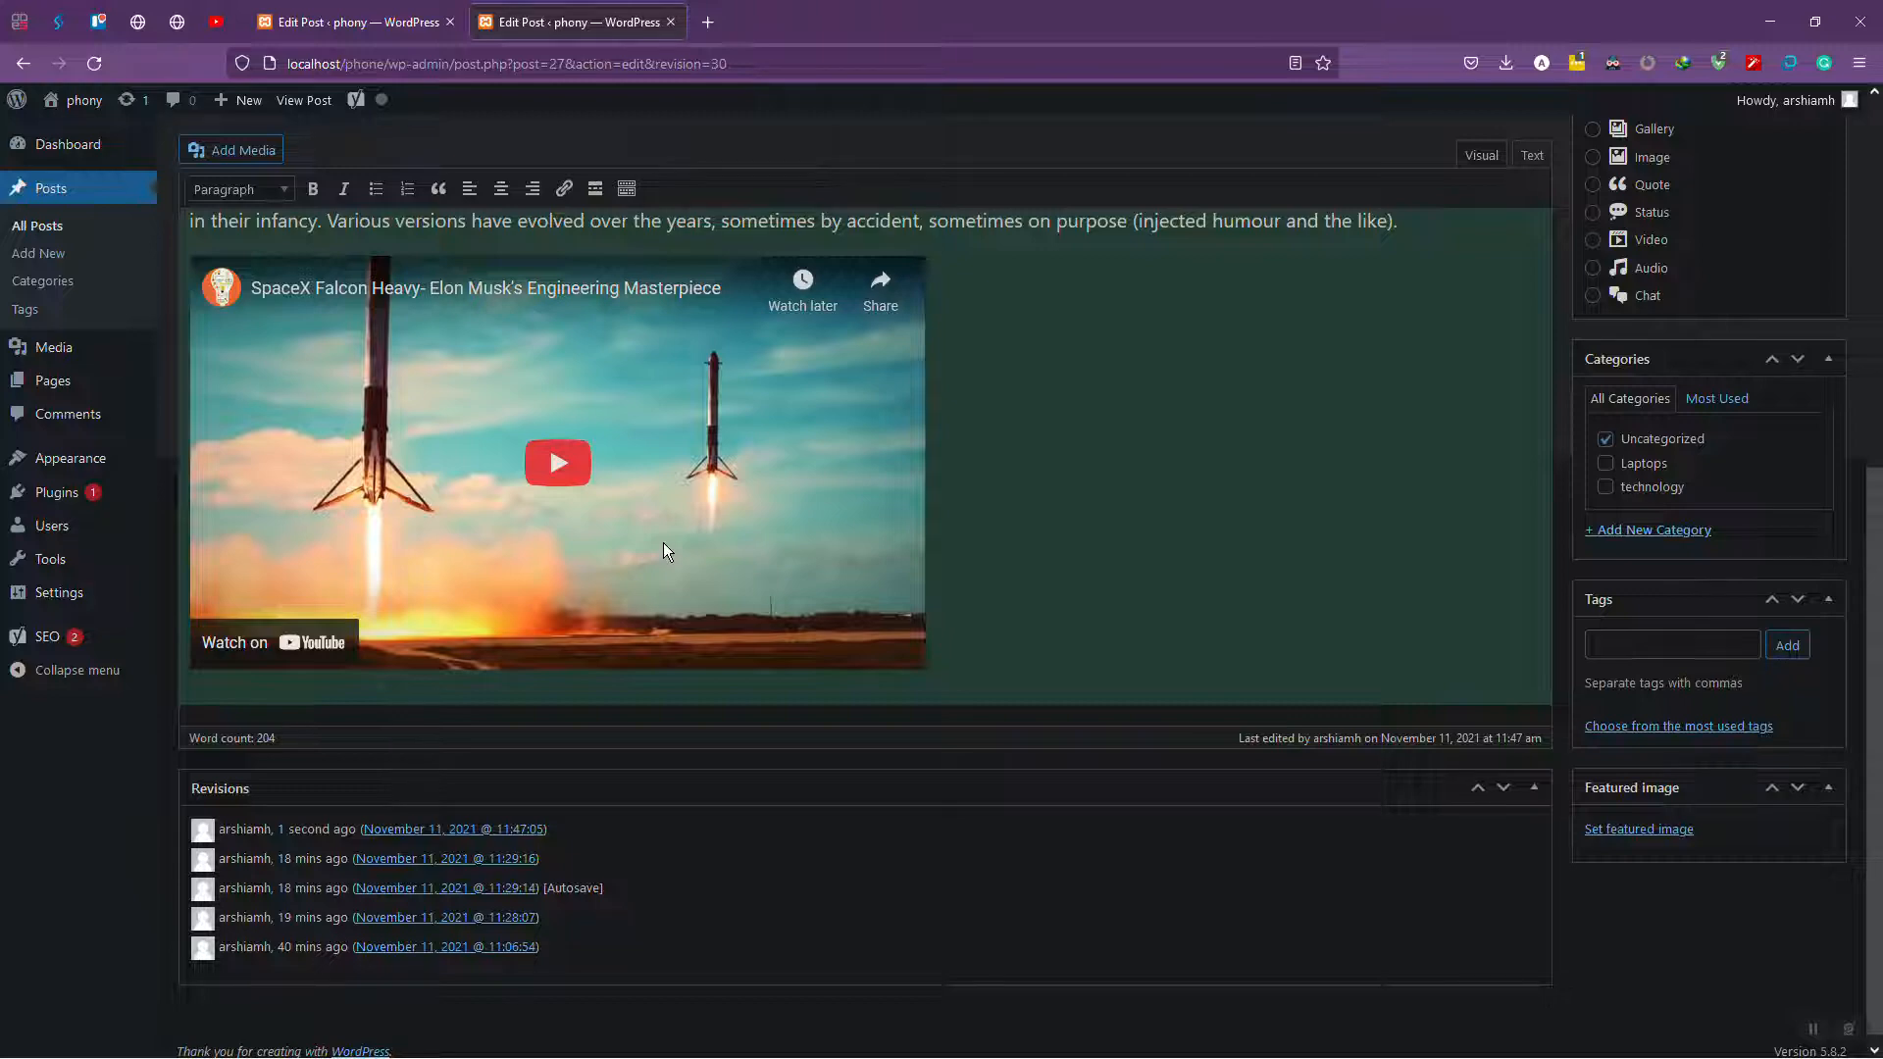
{"action": "scroll", "coordinate": [664, 551], "scroll_direction": "up", "scroll_amount": 3}
{"action": "scroll", "coordinate": [533, 714], "scroll_direction": "up", "scroll_amount": 3}
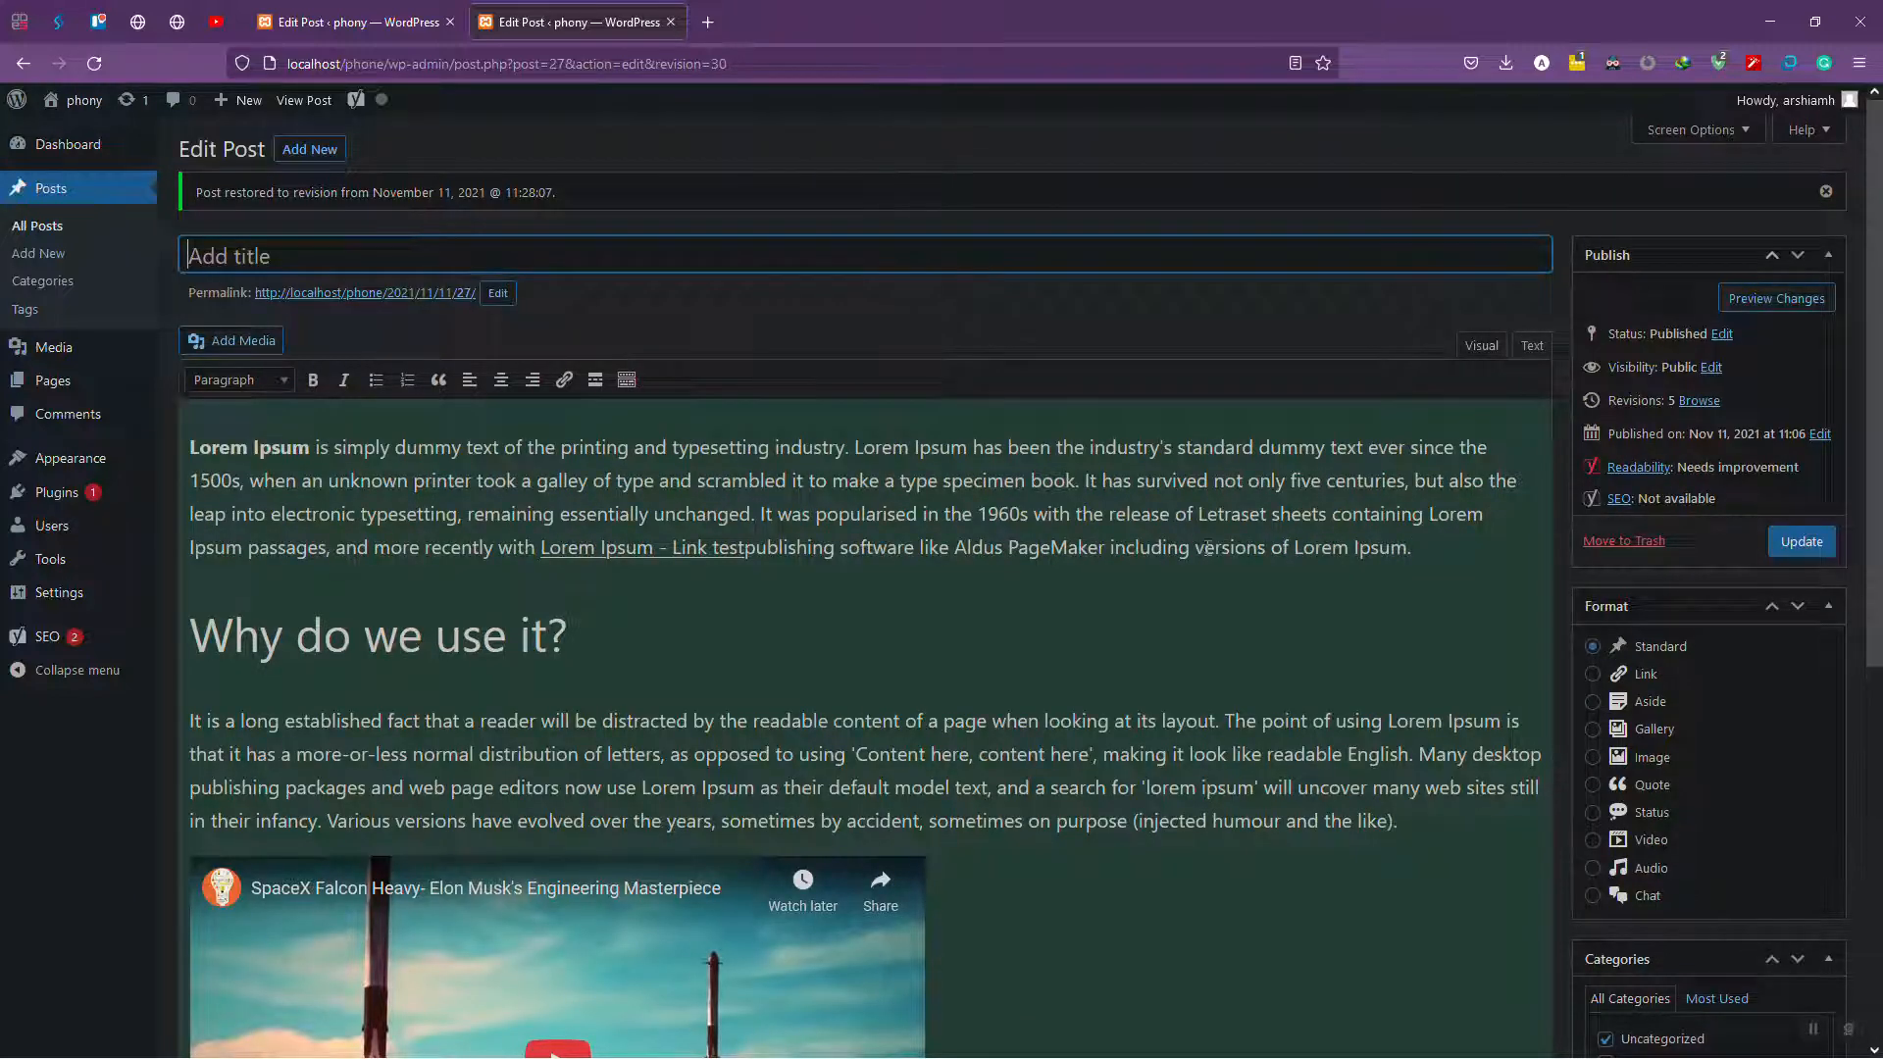
{"action": "scroll", "coordinate": [616, 730], "scroll_direction": "down", "scroll_amount": 4}
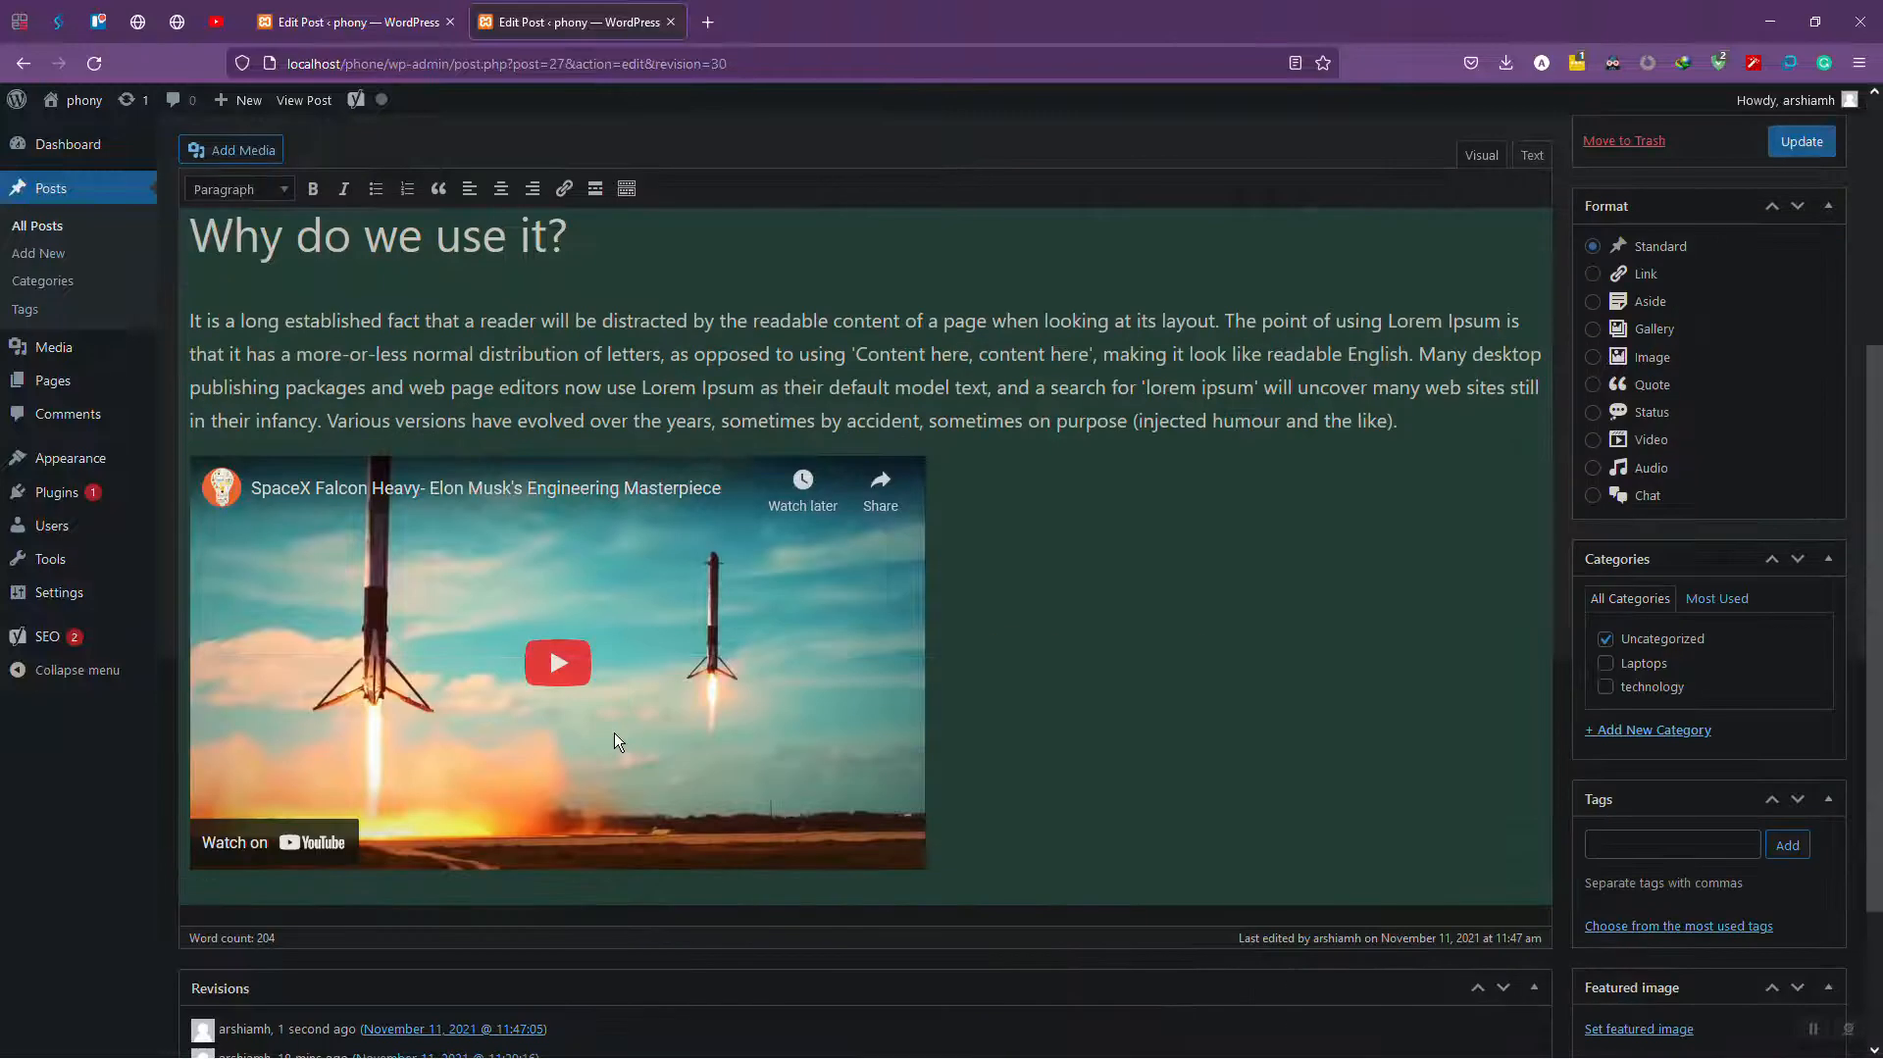
{"action": "scroll", "coordinate": [614, 732], "scroll_direction": "down", "scroll_amount": 2}
{"action": "scroll", "coordinate": [816, 755], "scroll_direction": "up", "scroll_amount": 6}
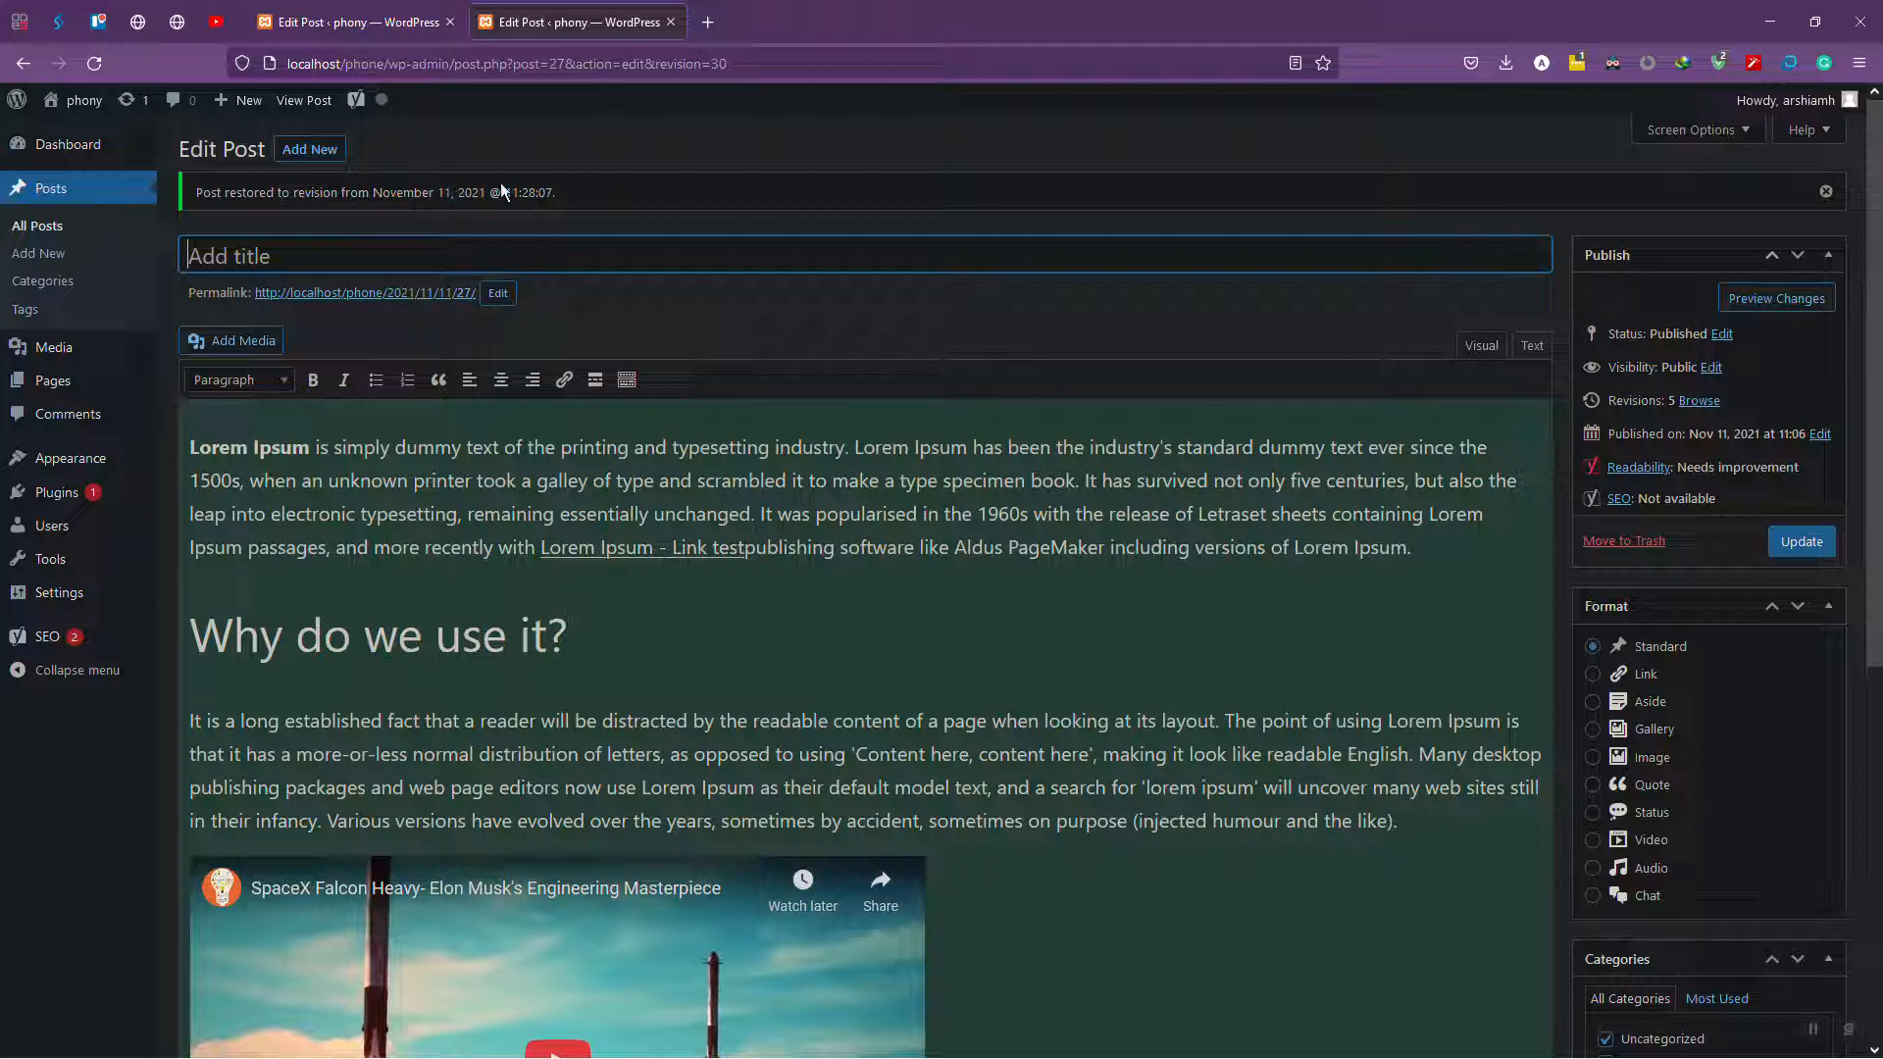
{"action": "left_click_drag", "start_coordinate": [506, 192], "coordinate": [552, 194]}
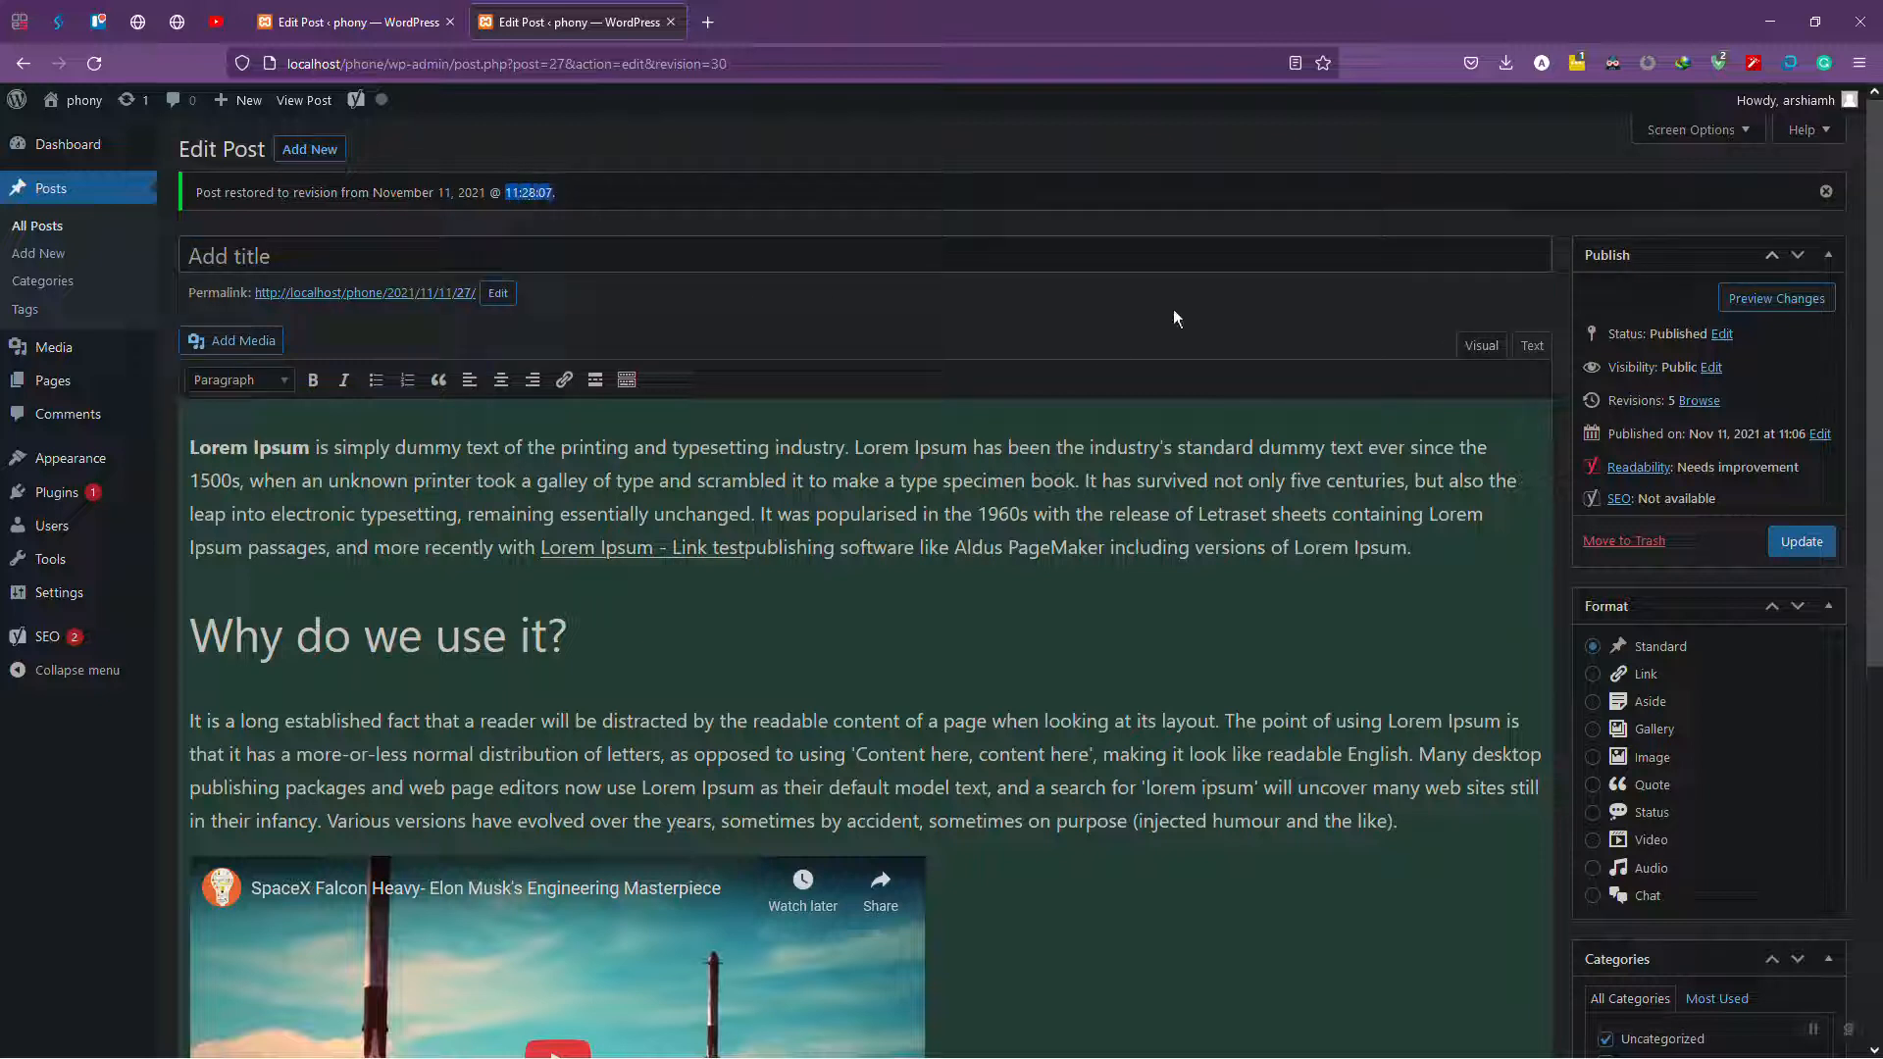
- Preview the restored post on the site, look through its content, and return to the post editor
{"action": "left_click", "coordinate": [1783, 304]}
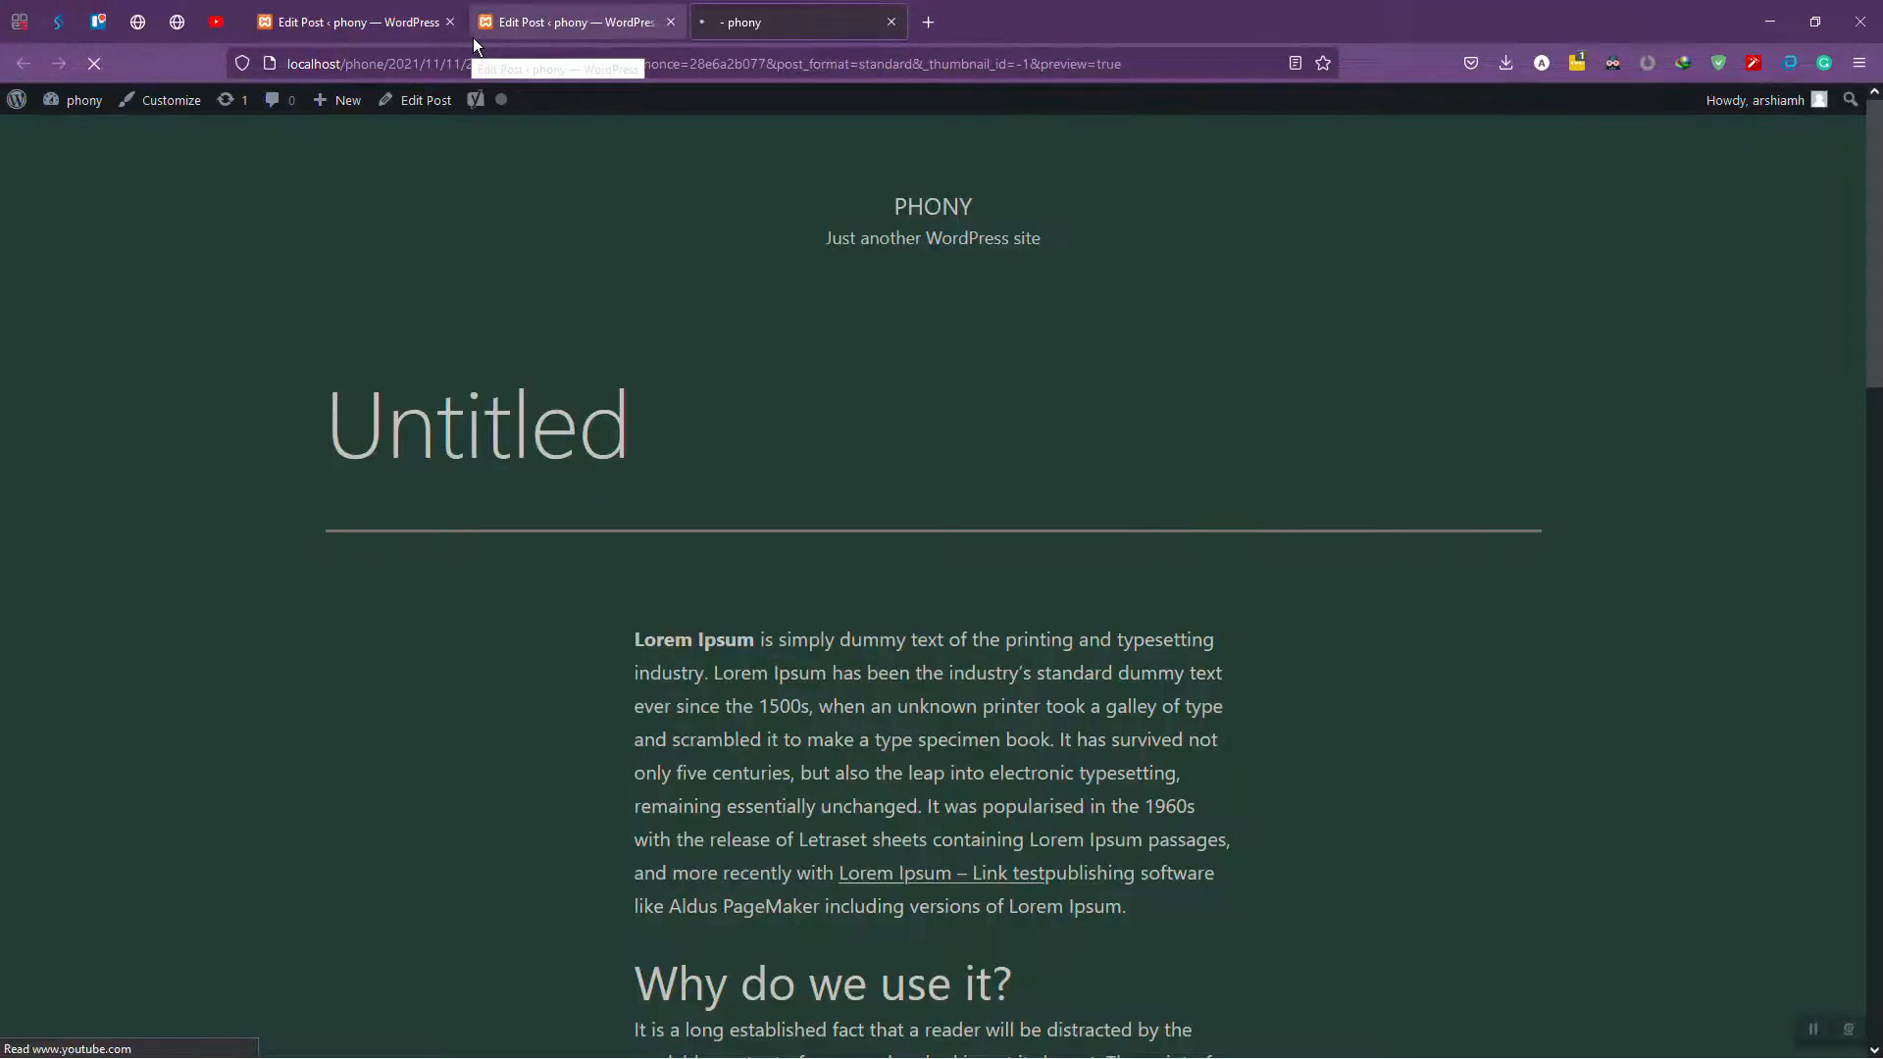
{"action": "scroll", "coordinate": [579, 175], "scroll_direction": "down", "scroll_amount": 5}
{"action": "scroll", "coordinate": [579, 174], "scroll_direction": "down", "scroll_amount": 5}
{"action": "scroll", "coordinate": [578, 175], "scroll_direction": "up", "scroll_amount": 10}
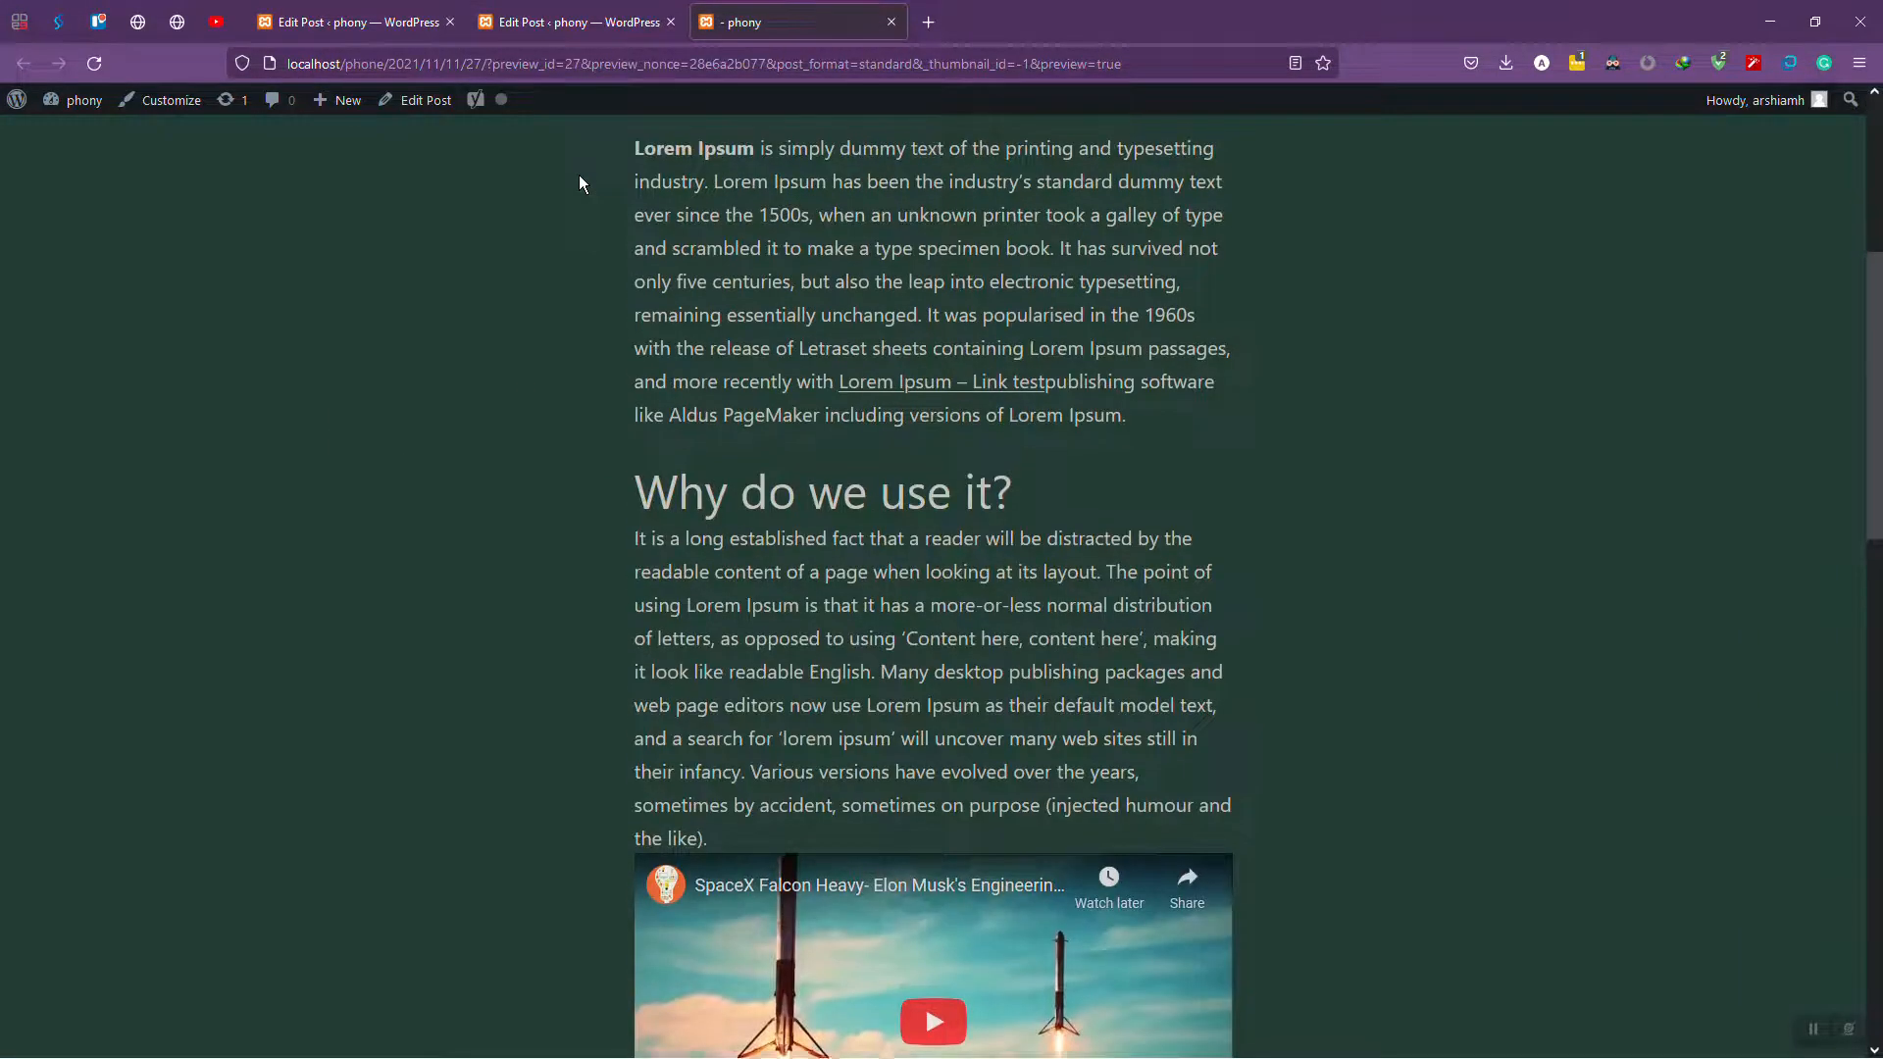
{"action": "left_click", "coordinate": [587, 17]}
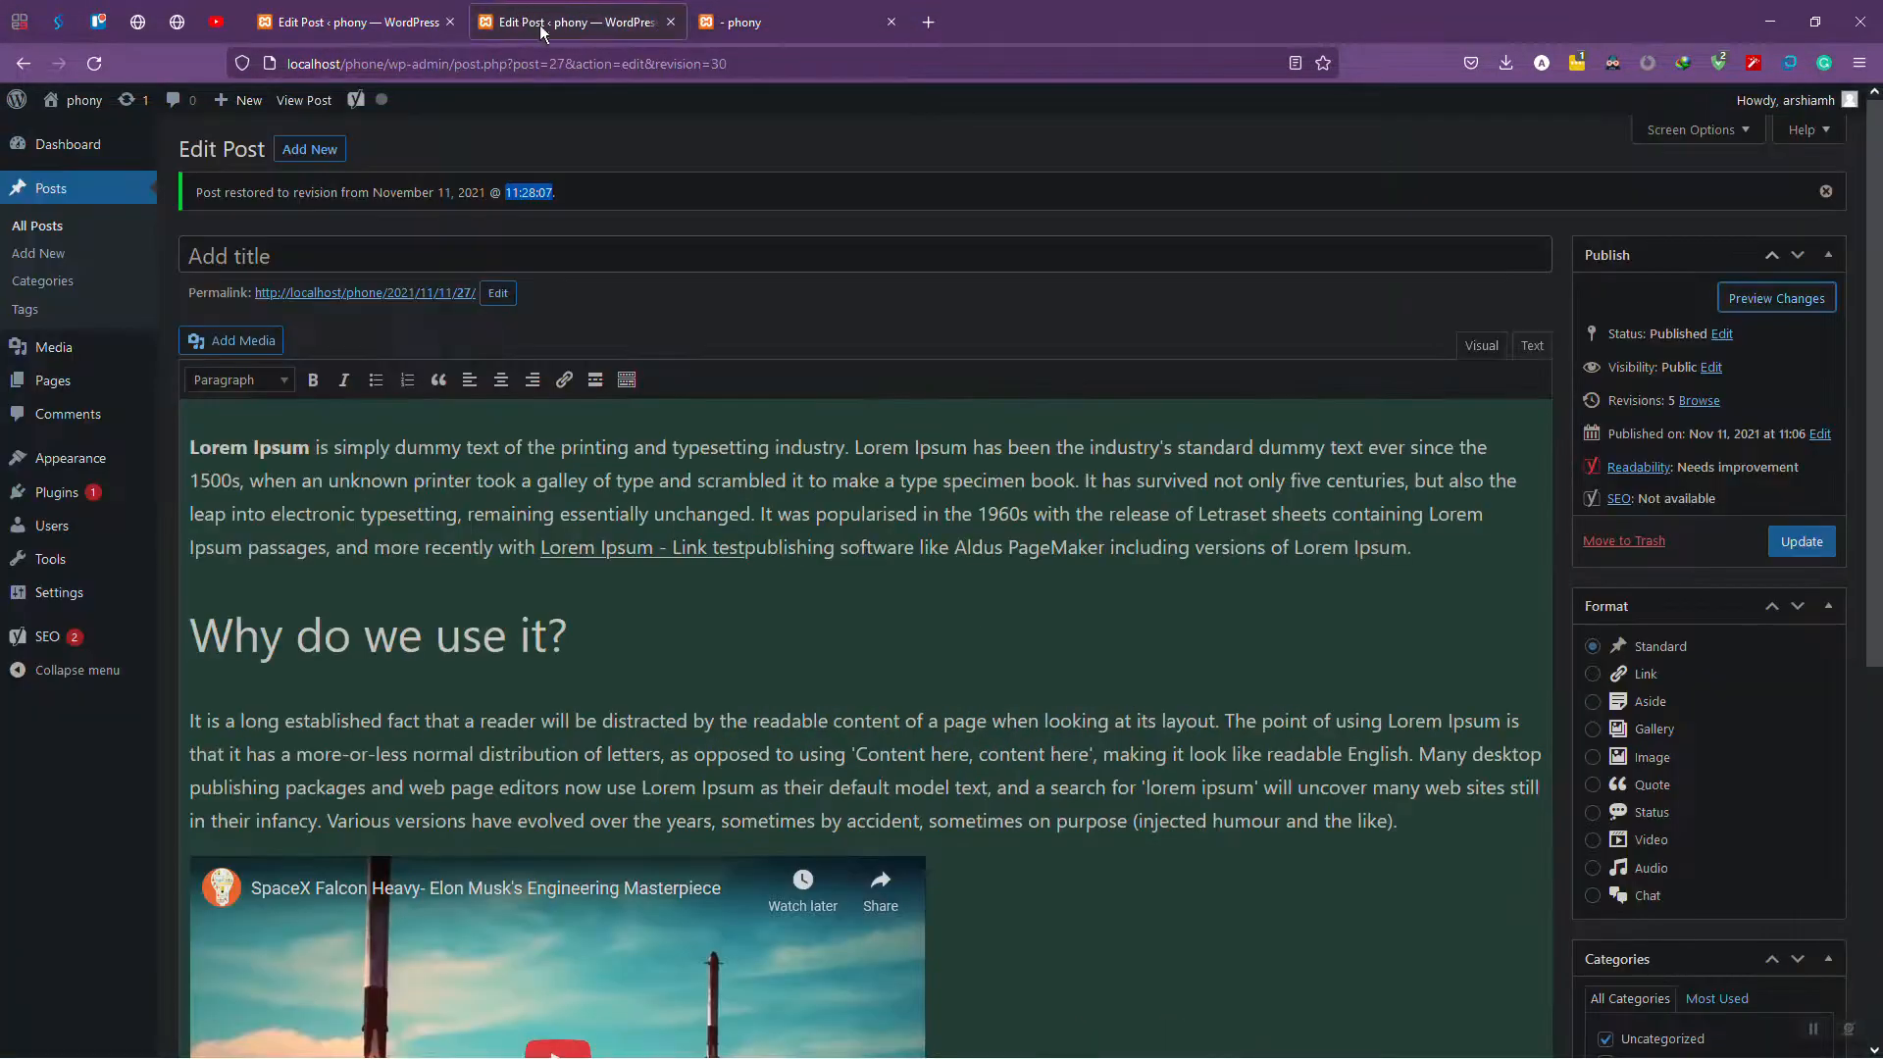
- Browse the post's revisions, view the 11:47 autosave, and go back to the current 11:47 revision
{"action": "left_click", "coordinate": [1705, 404]}
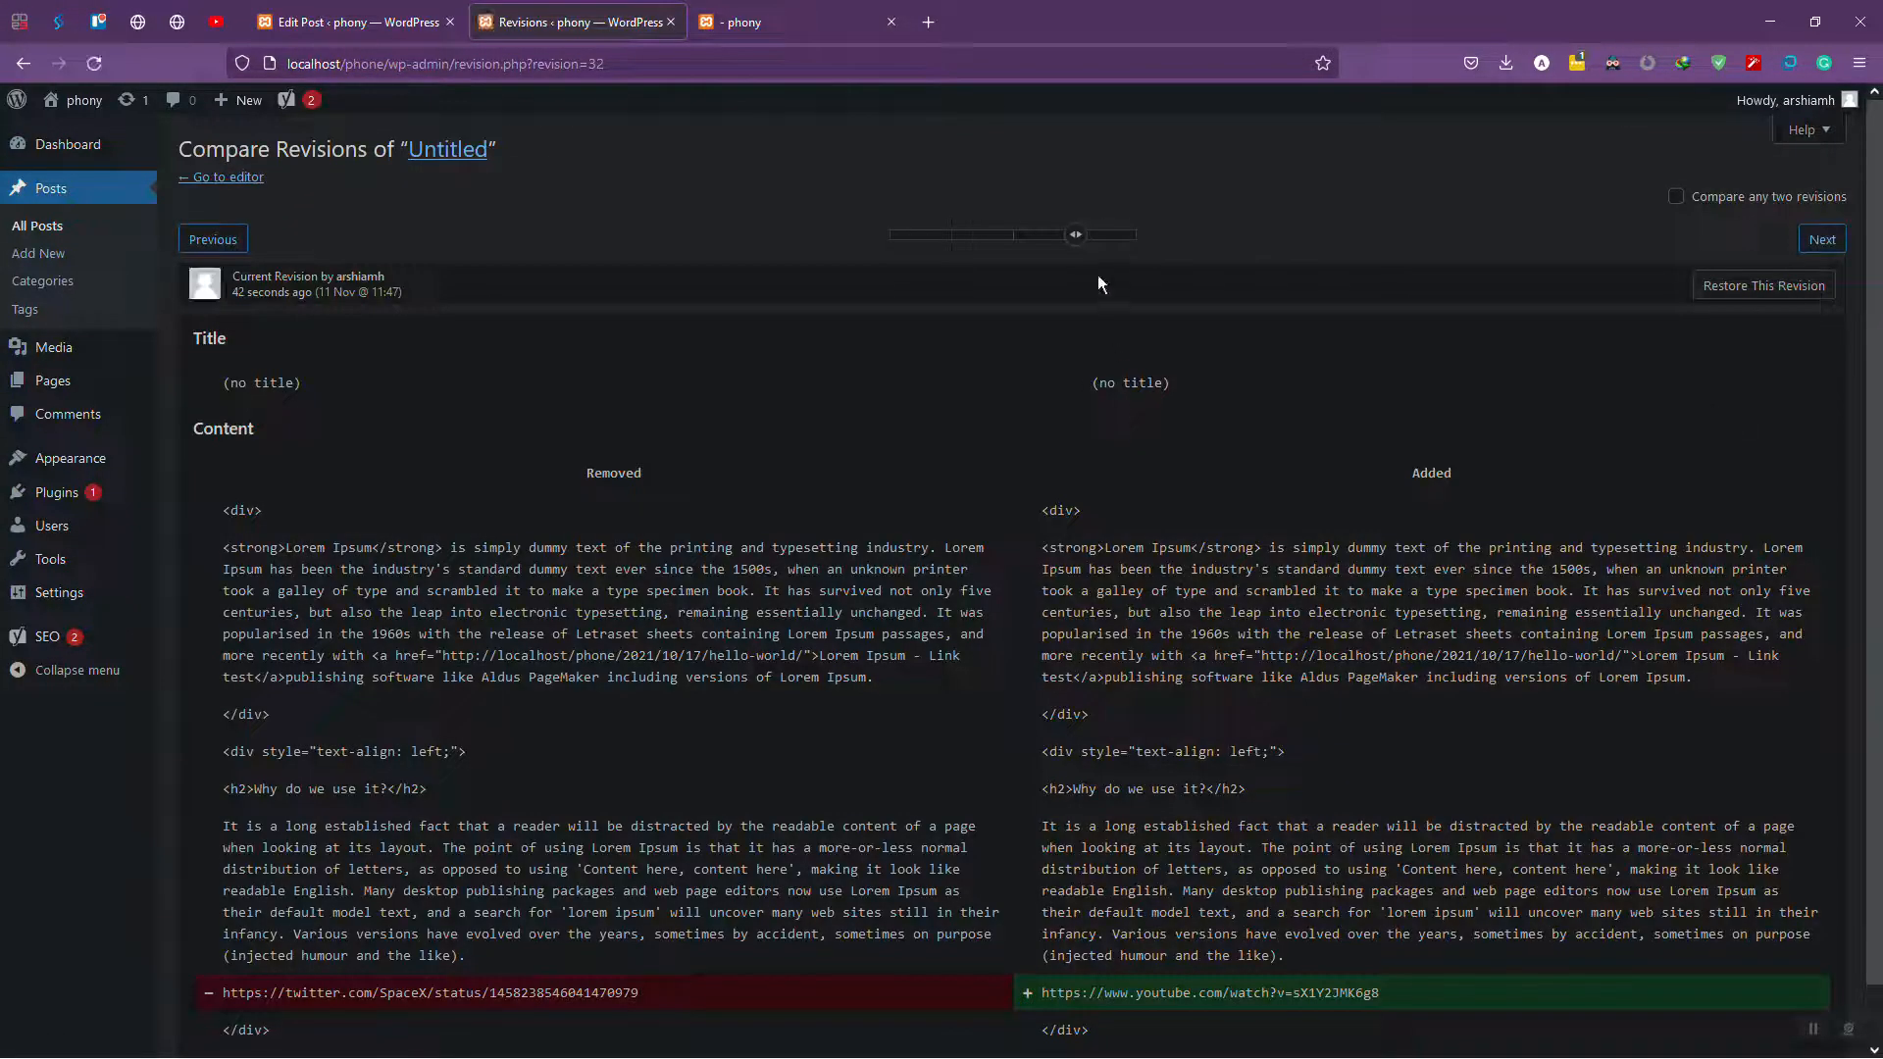
{"action": "left_click_drag", "start_coordinate": [1079, 240], "coordinate": [1135, 241]}
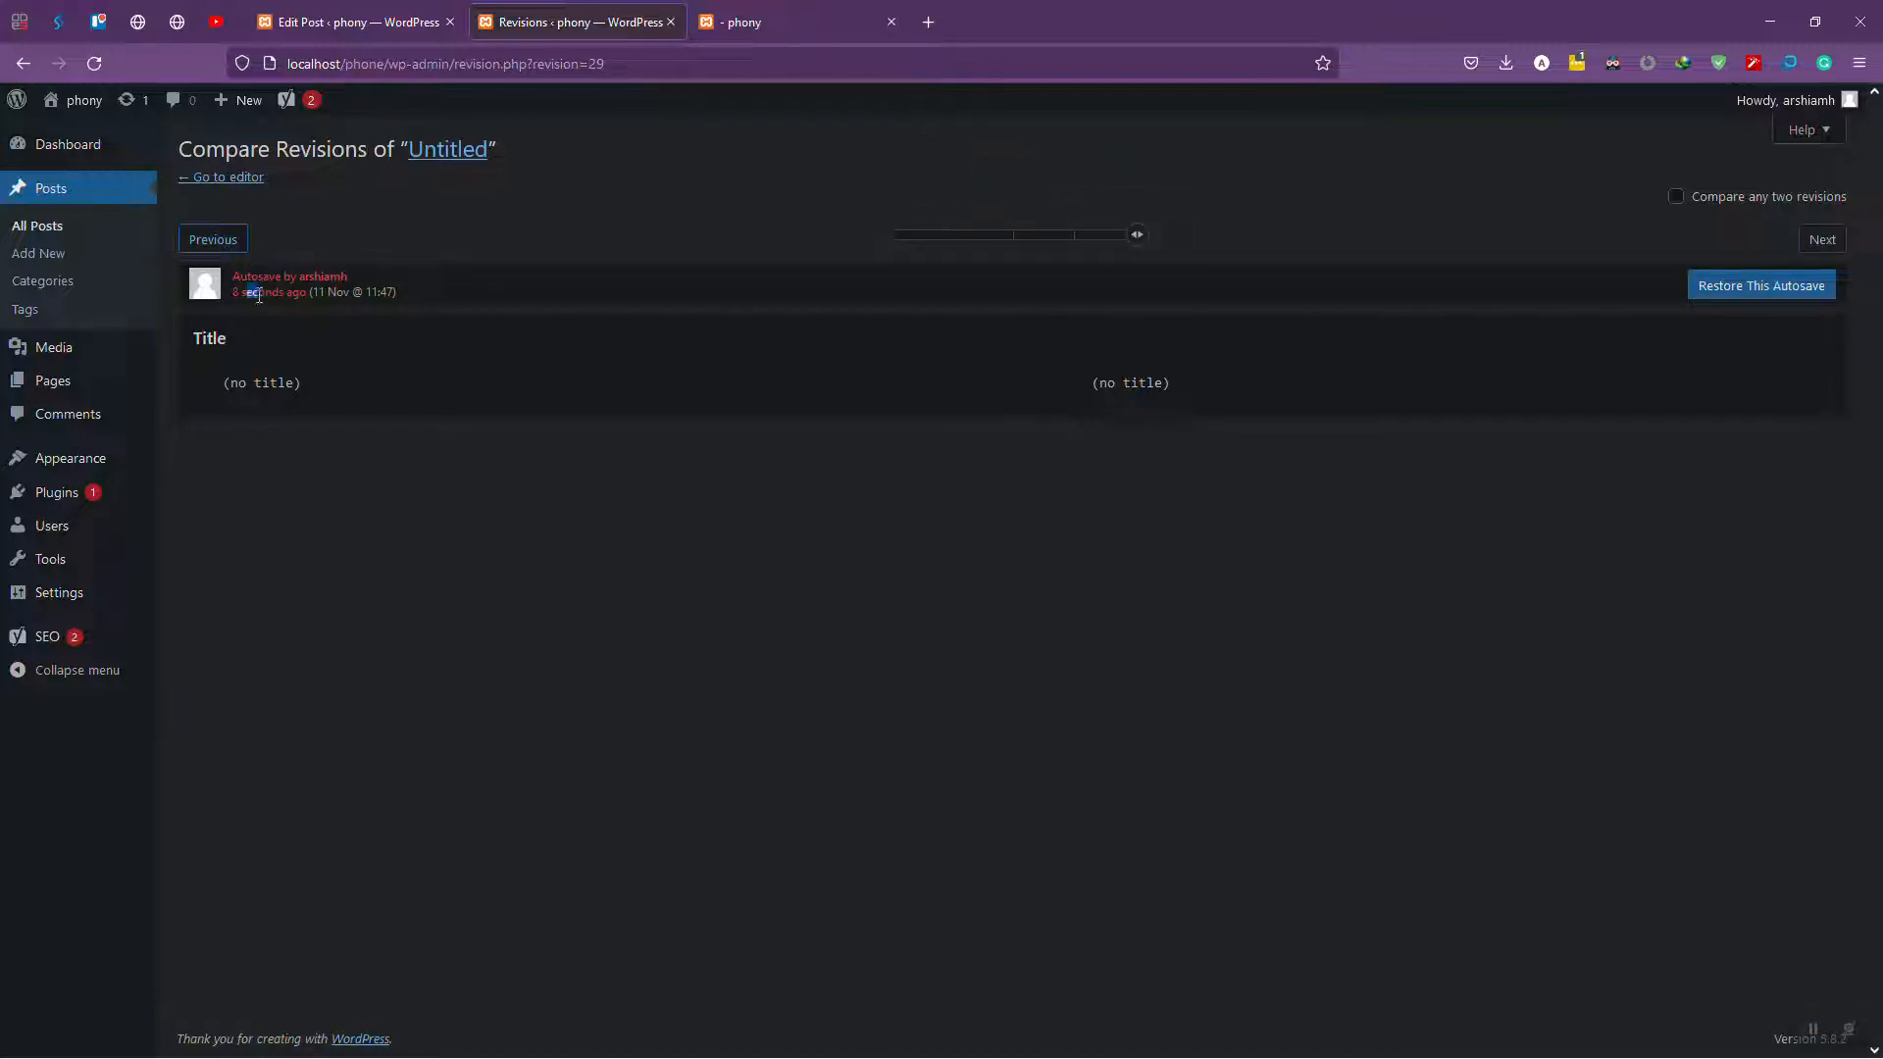
{"action": "left_click_drag", "start_coordinate": [1136, 236], "coordinate": [1078, 236]}
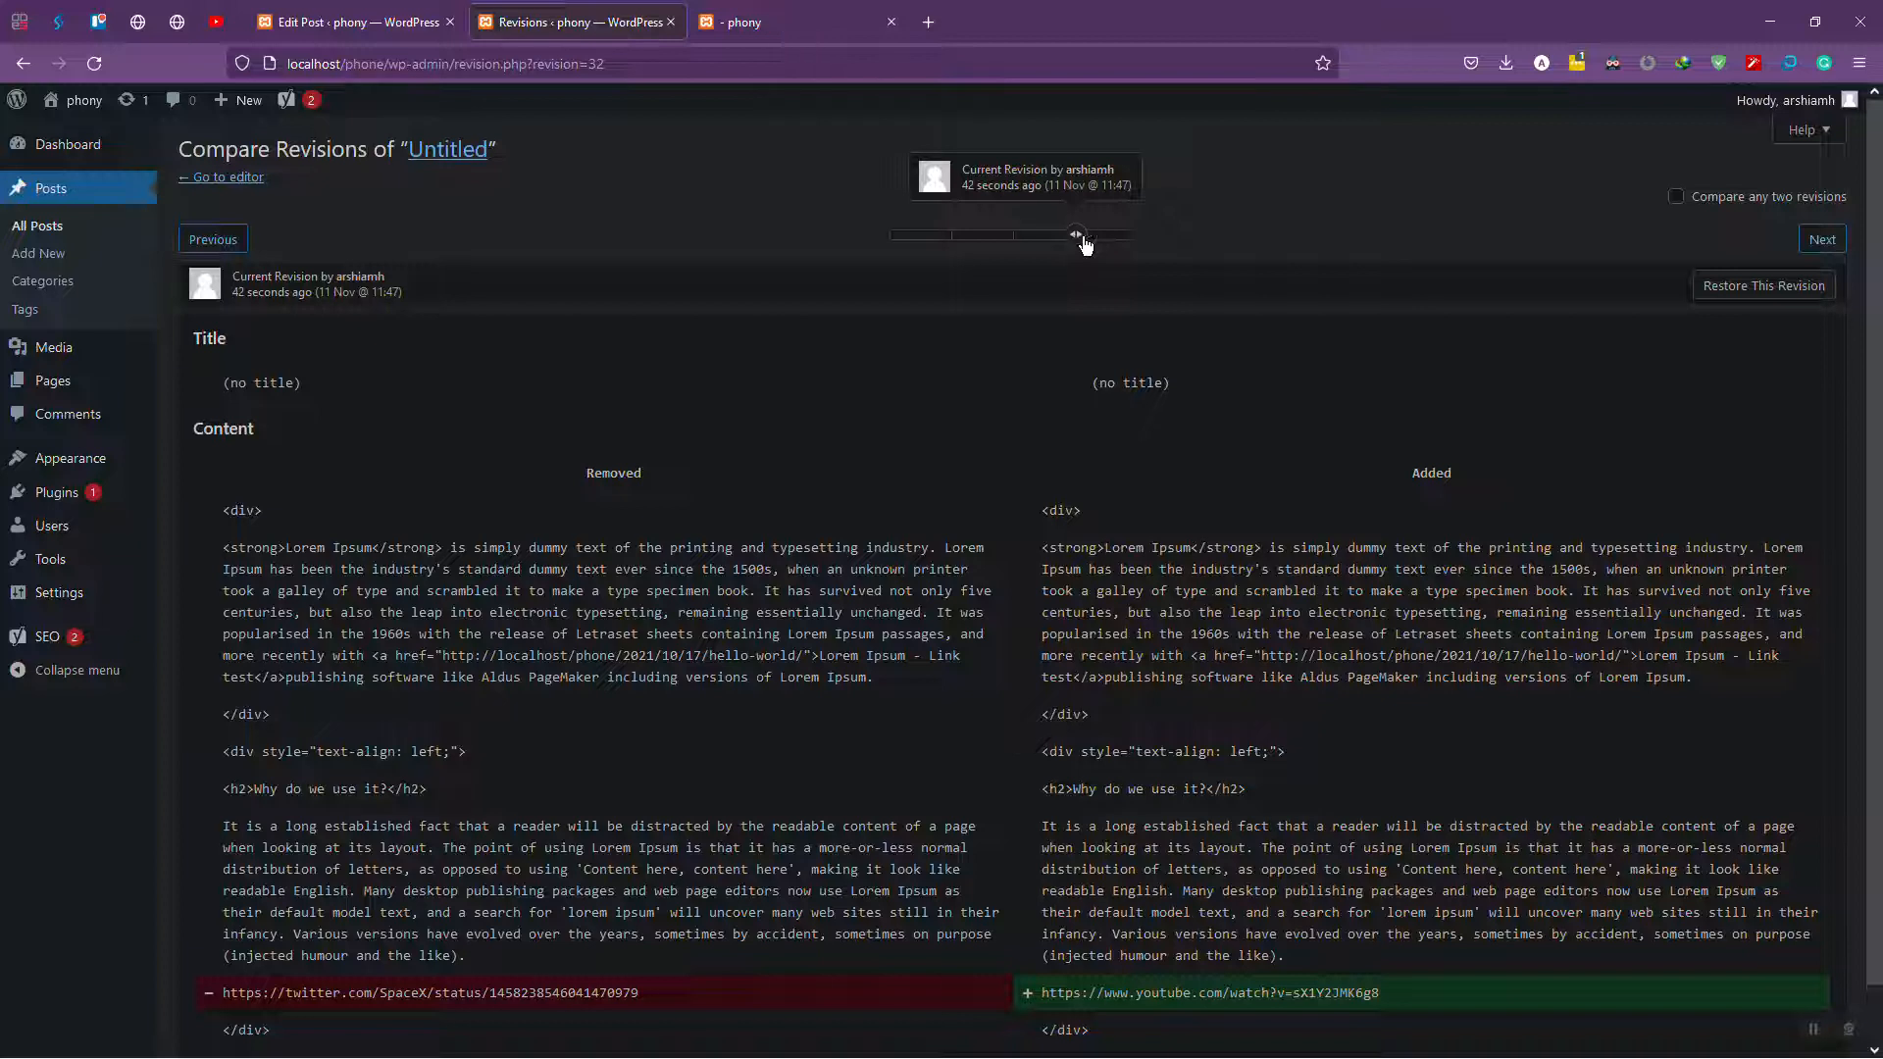
- Select the 11:29 revision containing the Twitter link and restore the post to it
{"action": "scroll", "coordinate": [1053, 446], "scroll_direction": "down", "scroll_amount": 1}
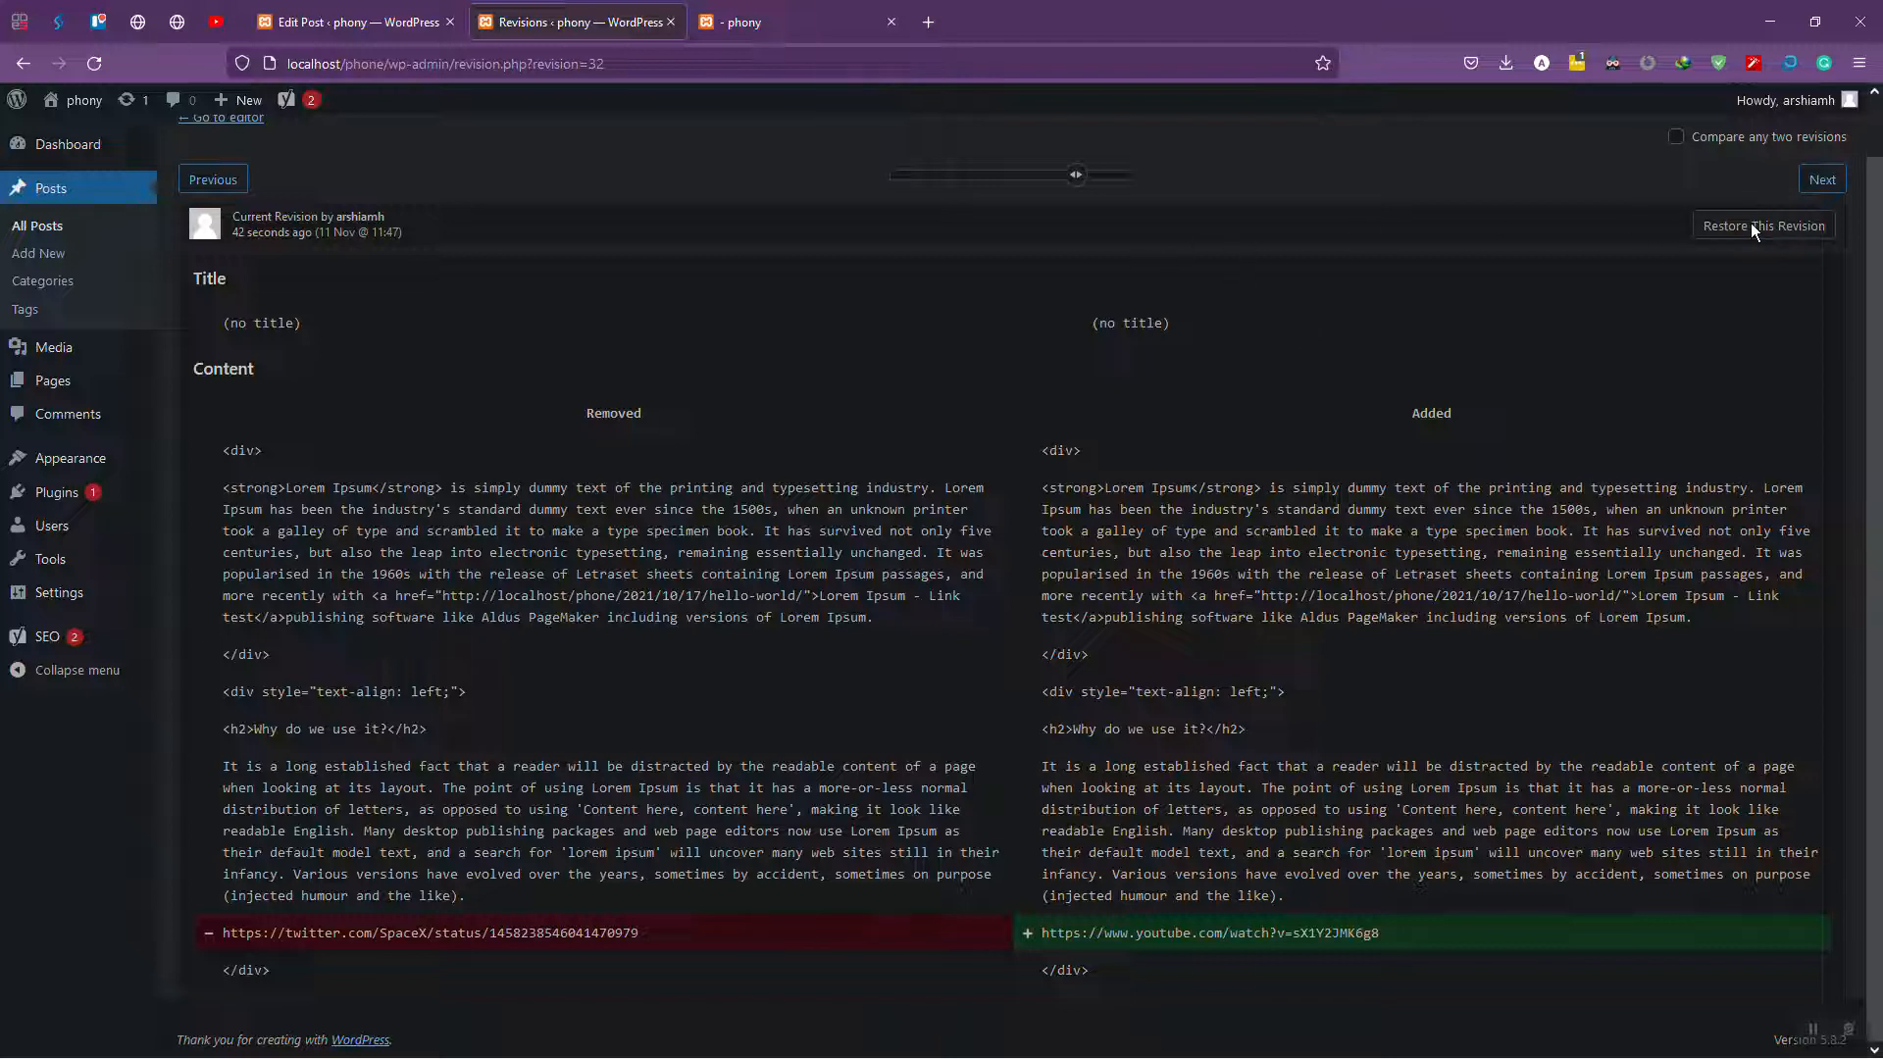
{"action": "left_click", "coordinate": [1015, 176]}
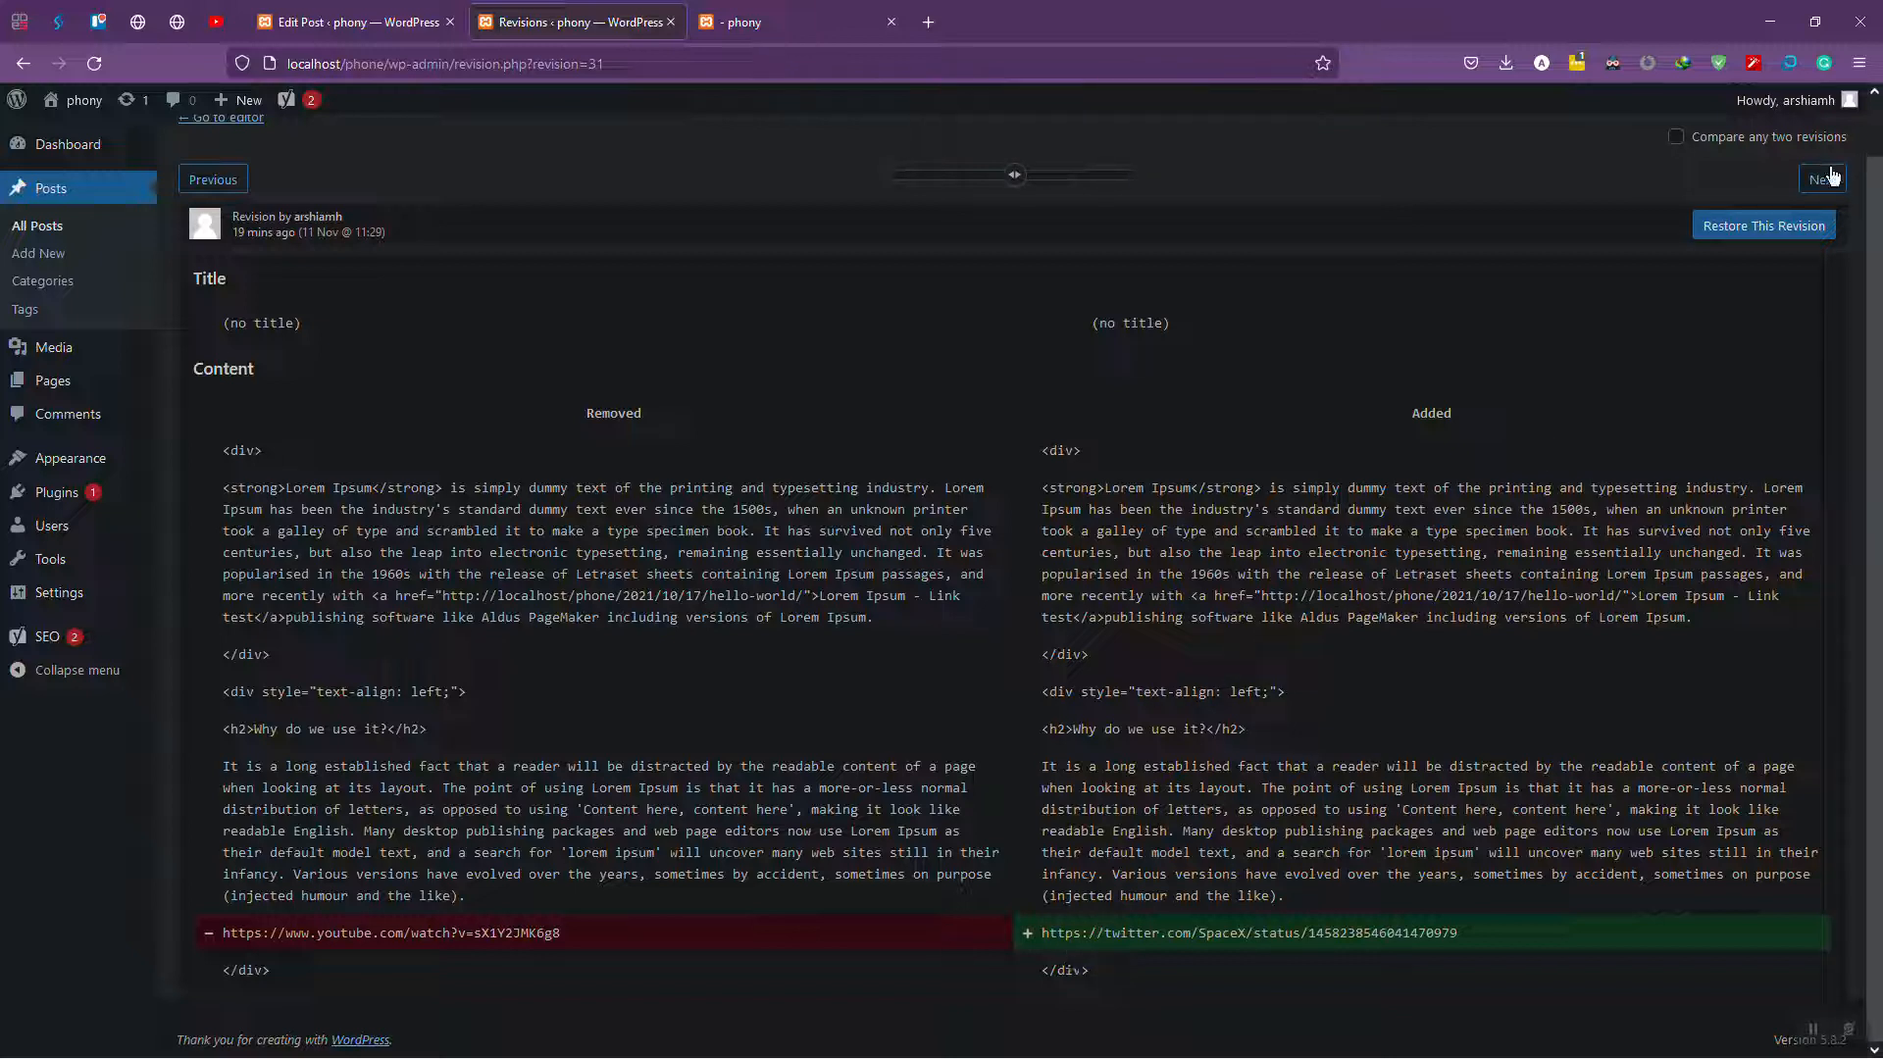
{"action": "left_click", "coordinate": [1772, 233]}
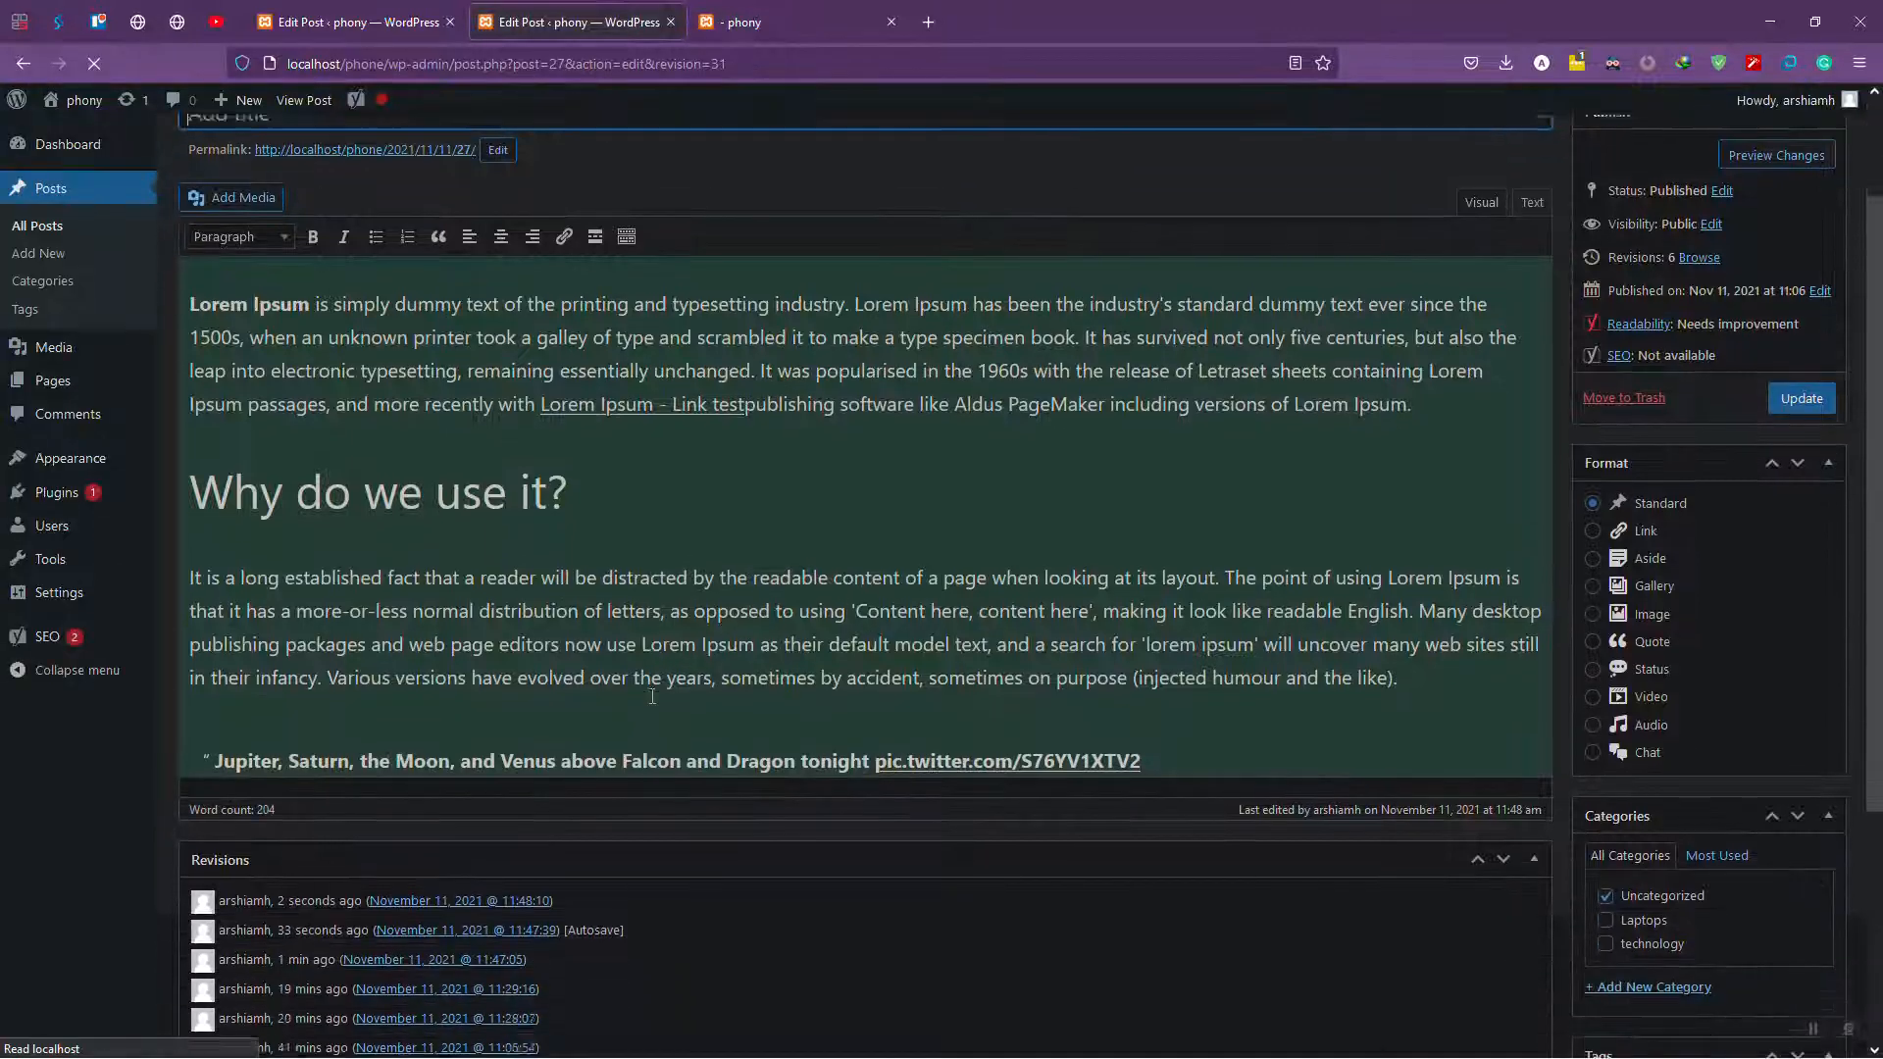
- Examine the restored post's embedded tweet and the entries in its Revisions box
{"action": "scroll", "coordinate": [626, 665], "scroll_direction": "down", "scroll_amount": 3}
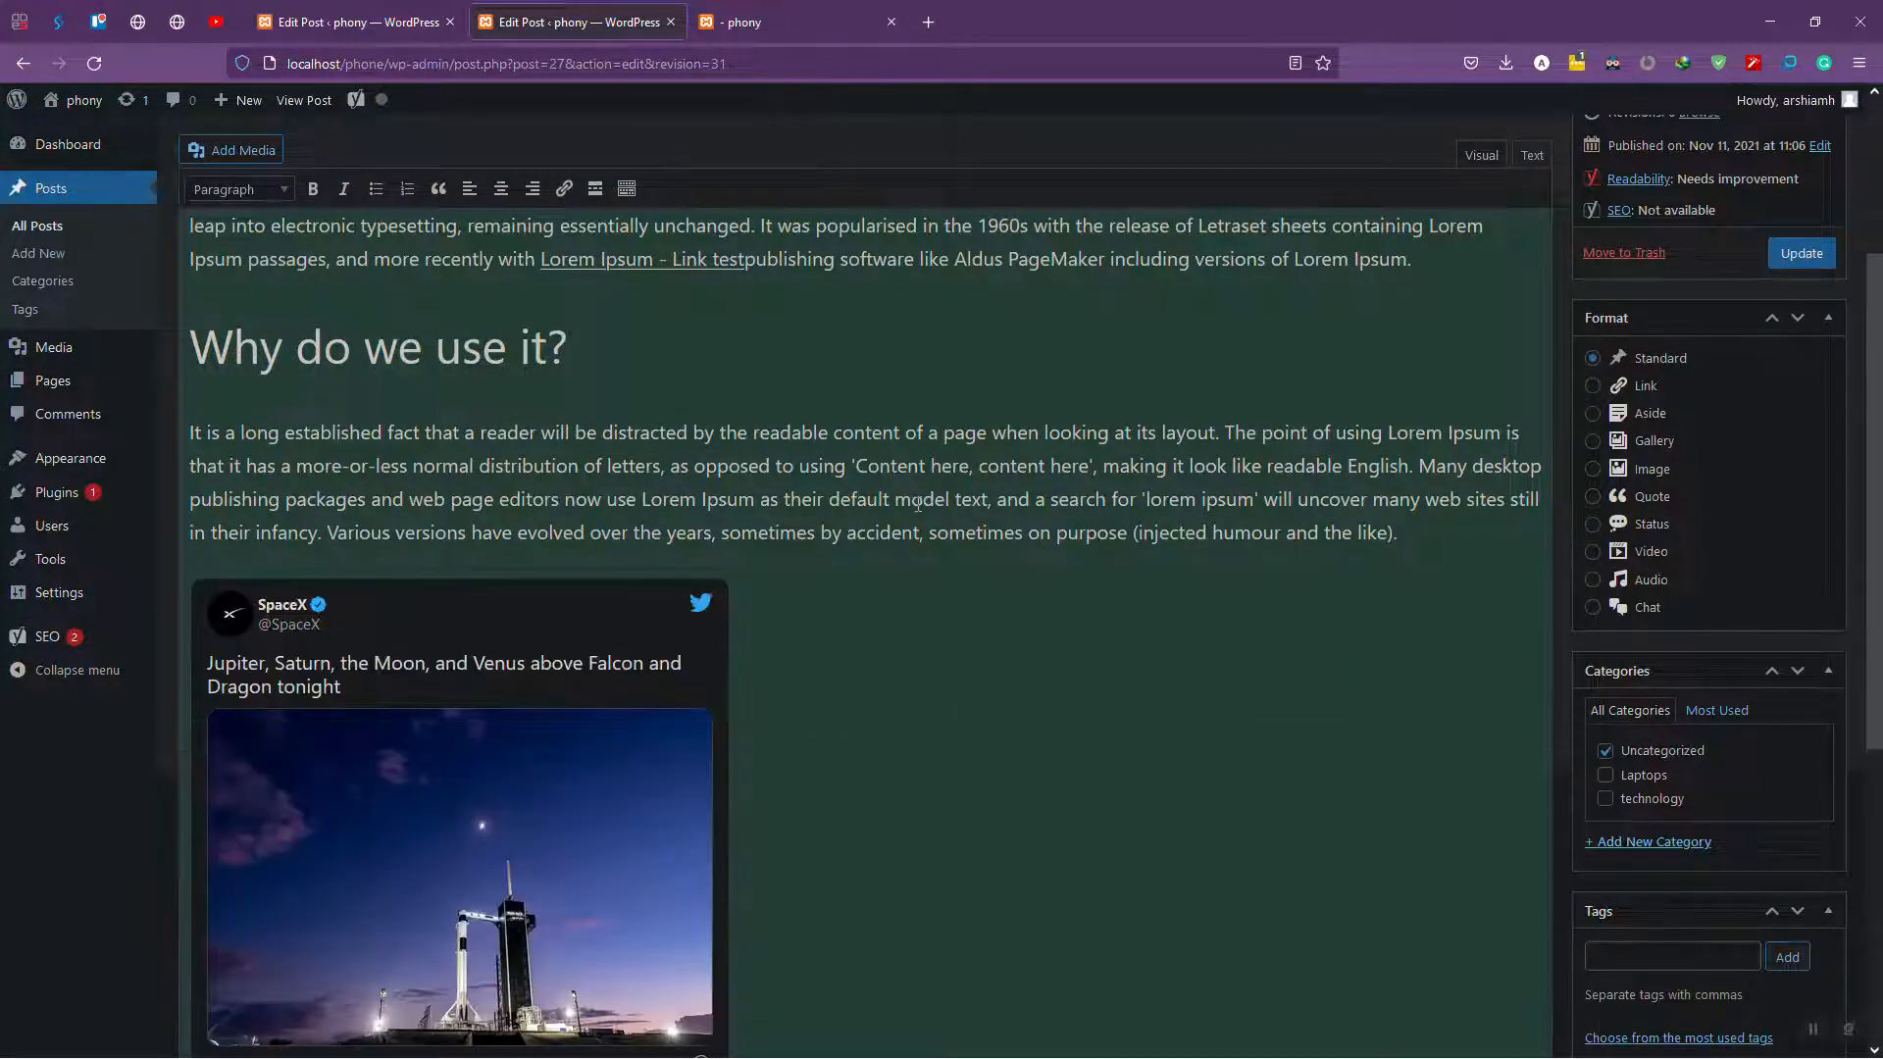
{"action": "scroll", "coordinate": [918, 504], "scroll_direction": "down", "scroll_amount": 3}
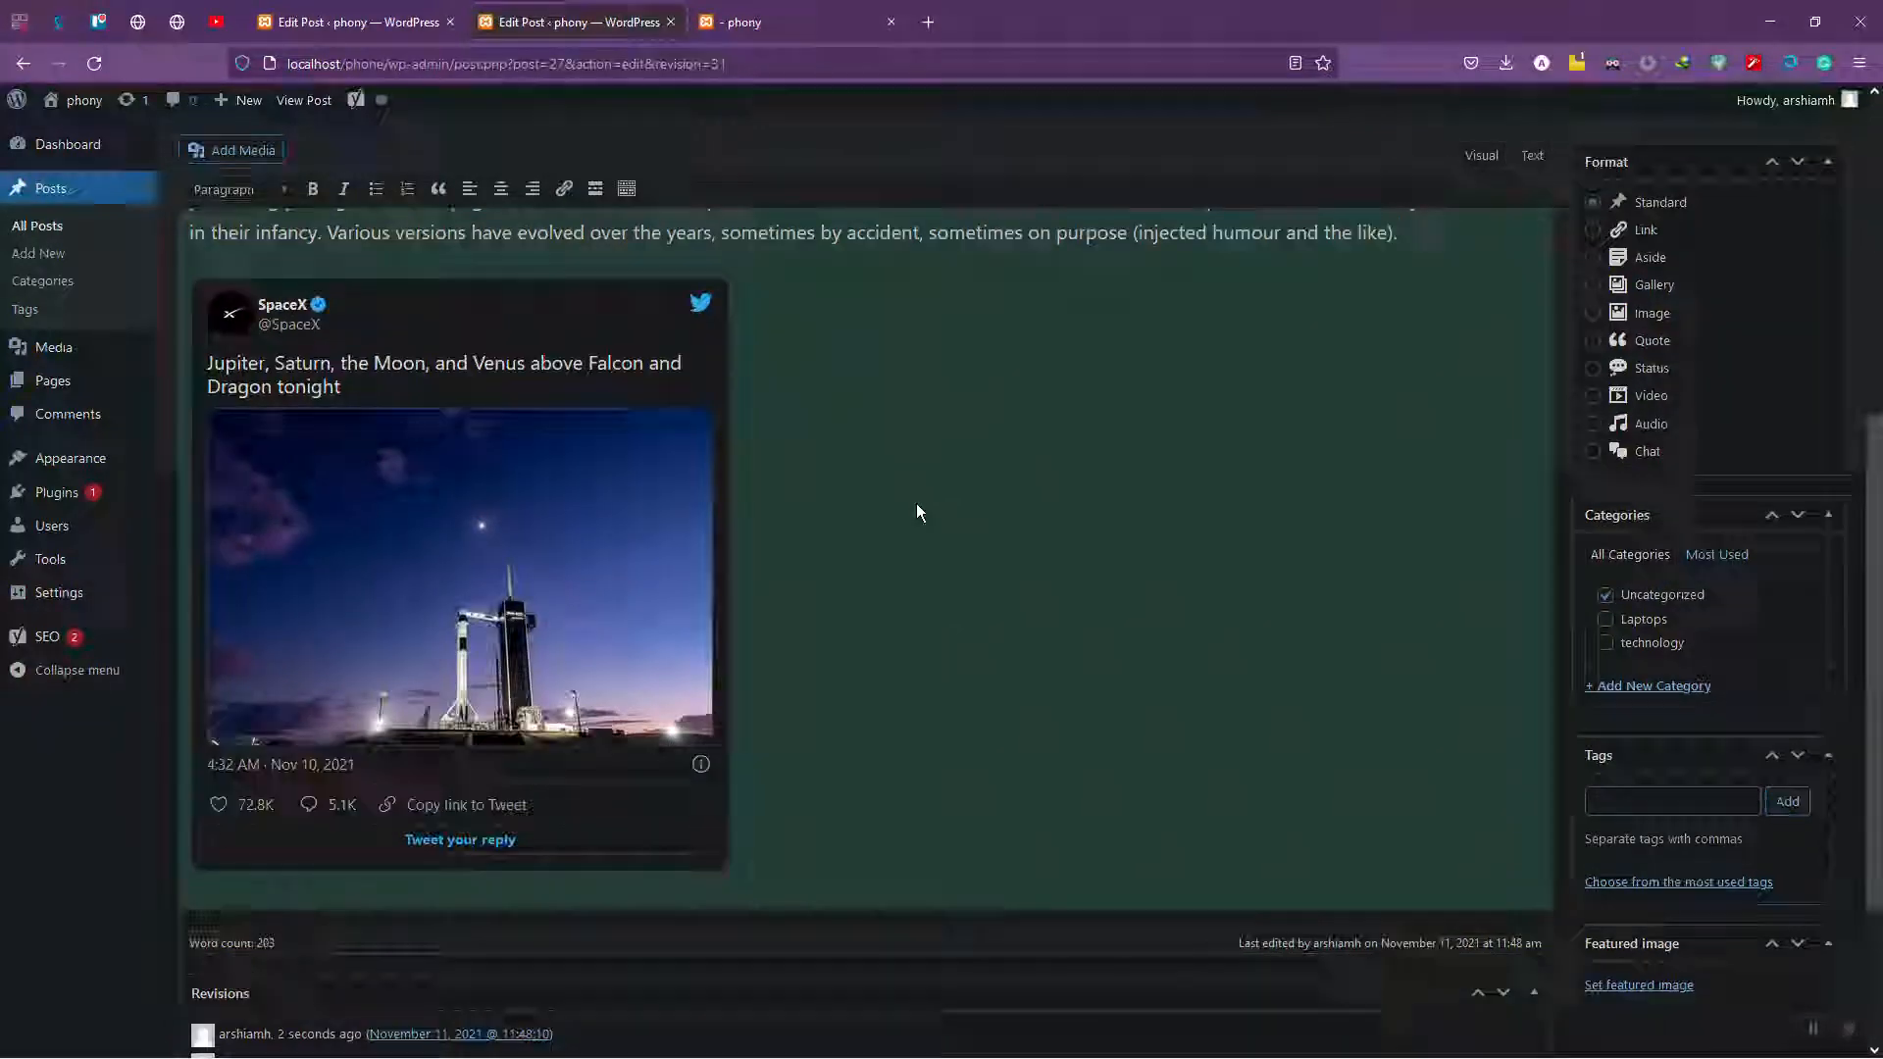
{"action": "scroll", "coordinate": [918, 502], "scroll_direction": "down", "scroll_amount": 3}
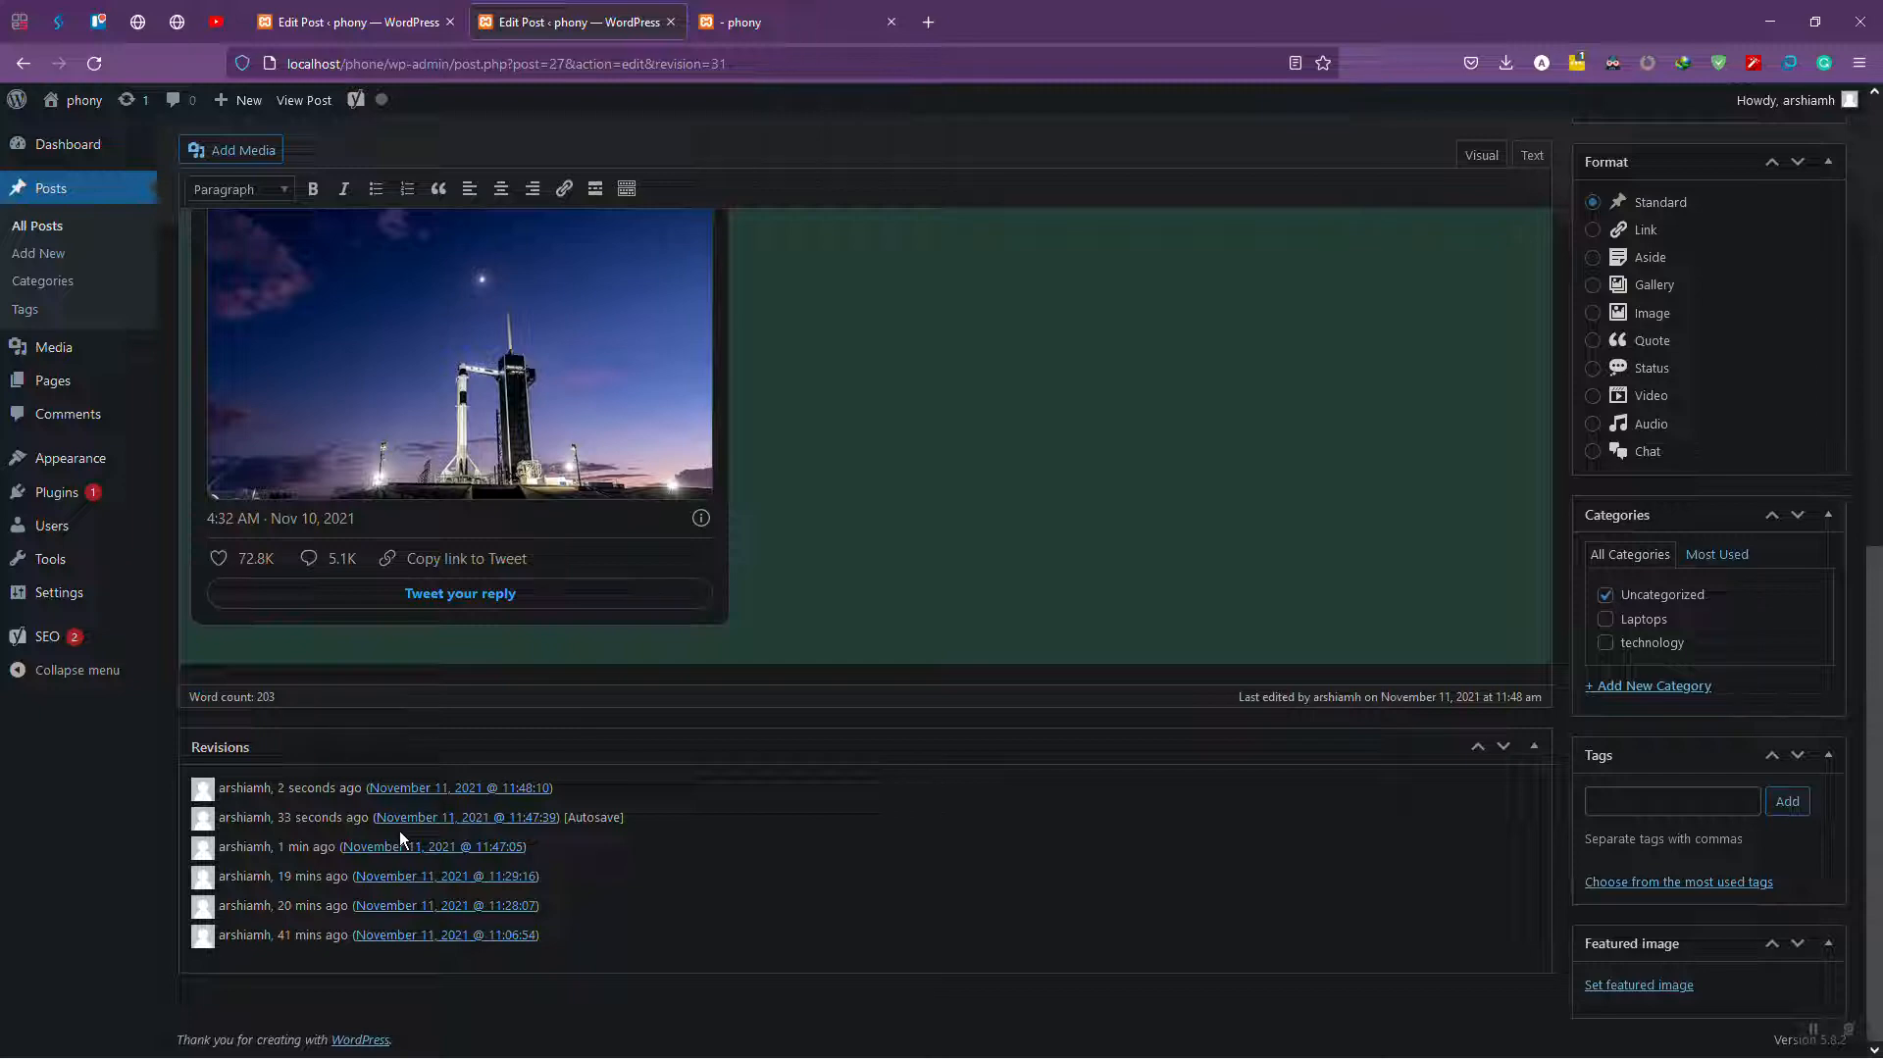
{"action": "scroll", "coordinate": [467, 768], "scroll_direction": "up", "scroll_amount": 3}
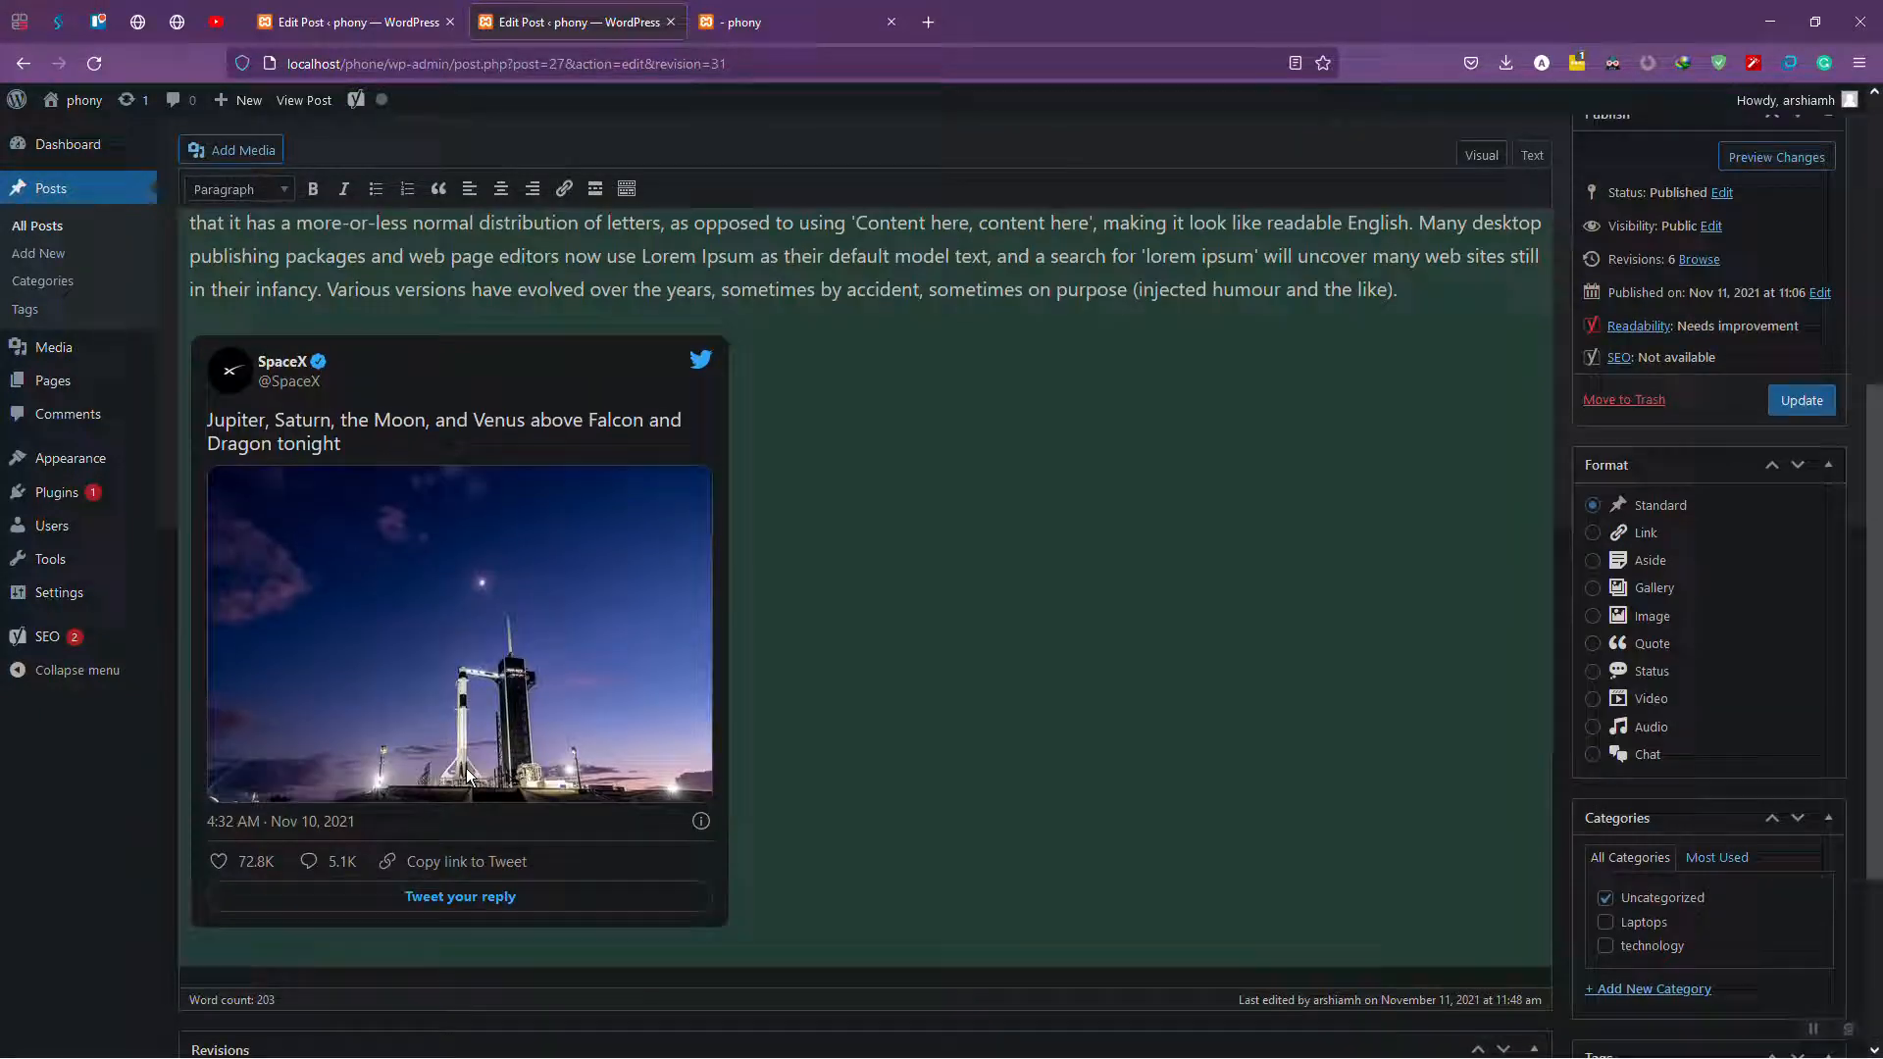
{"action": "scroll", "coordinate": [467, 768], "scroll_direction": "up", "scroll_amount": 5}
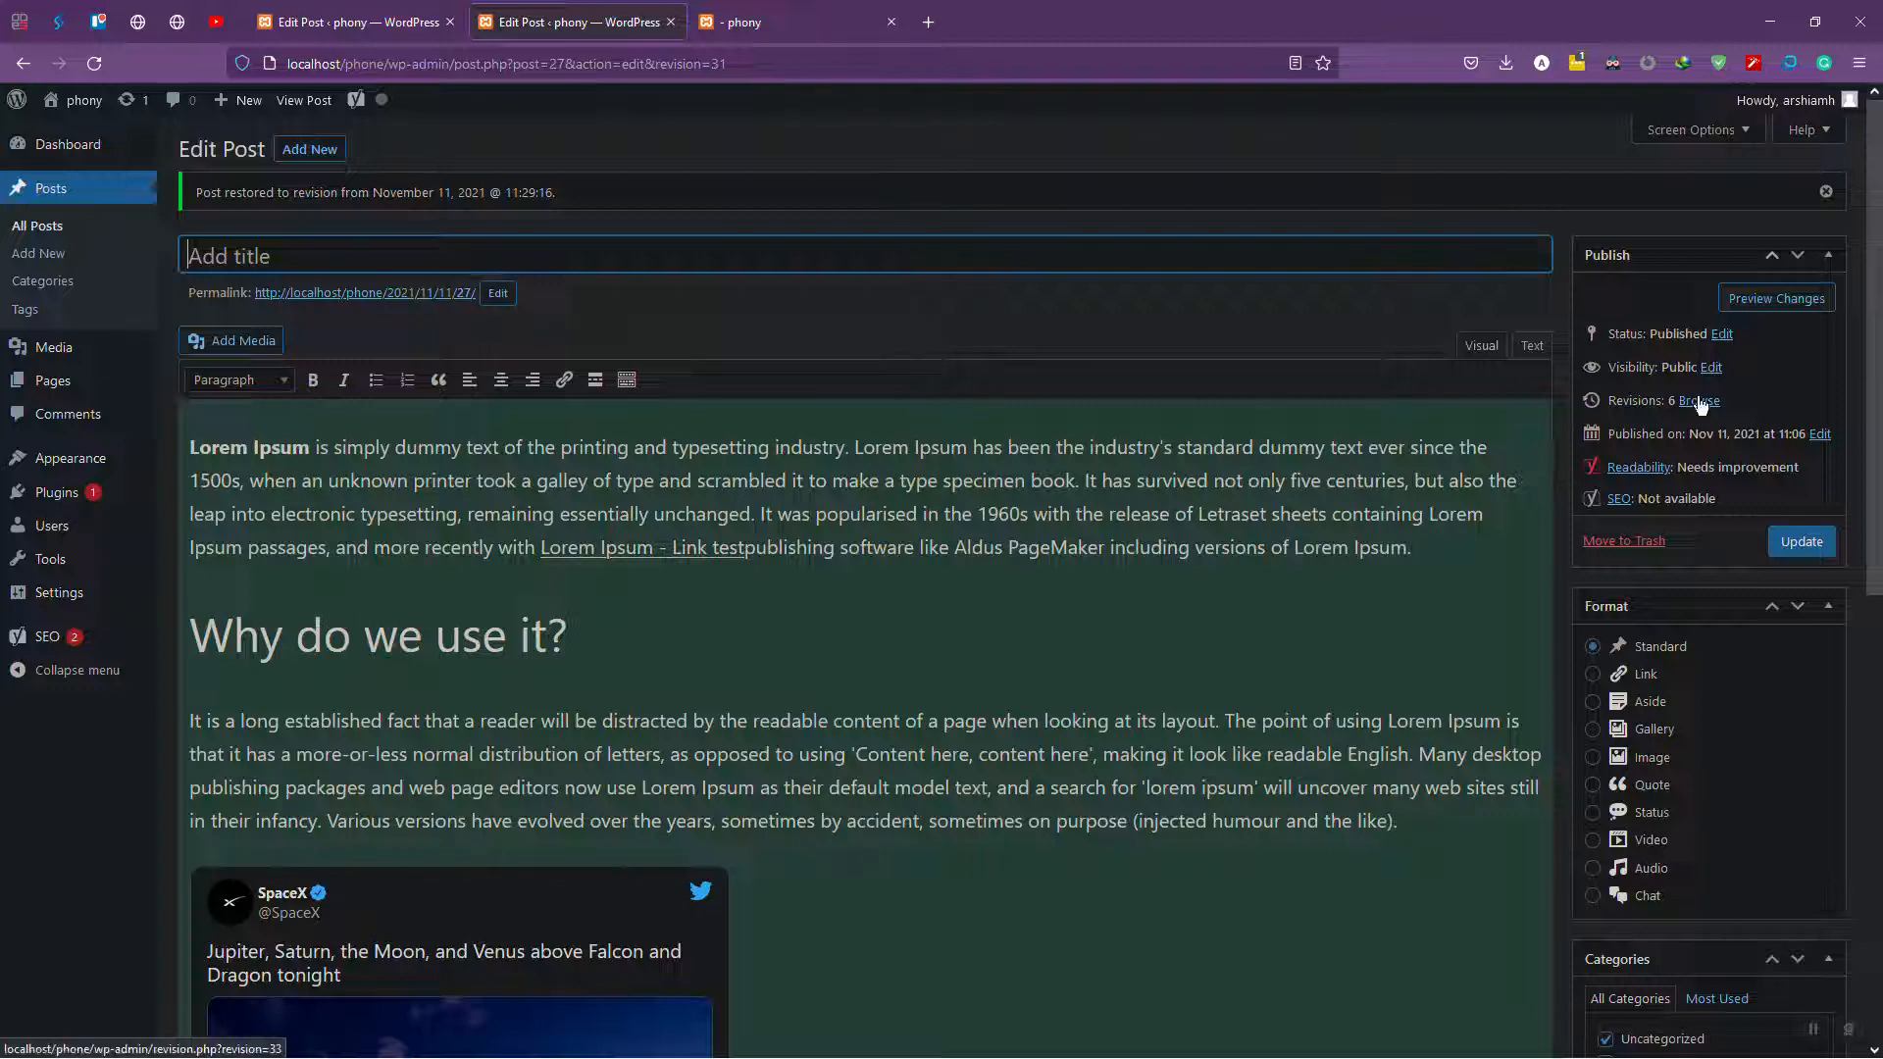
- Show the editor's screen options to review the Revisions setting, and close them again
{"action": "left_click", "coordinate": [1696, 131]}
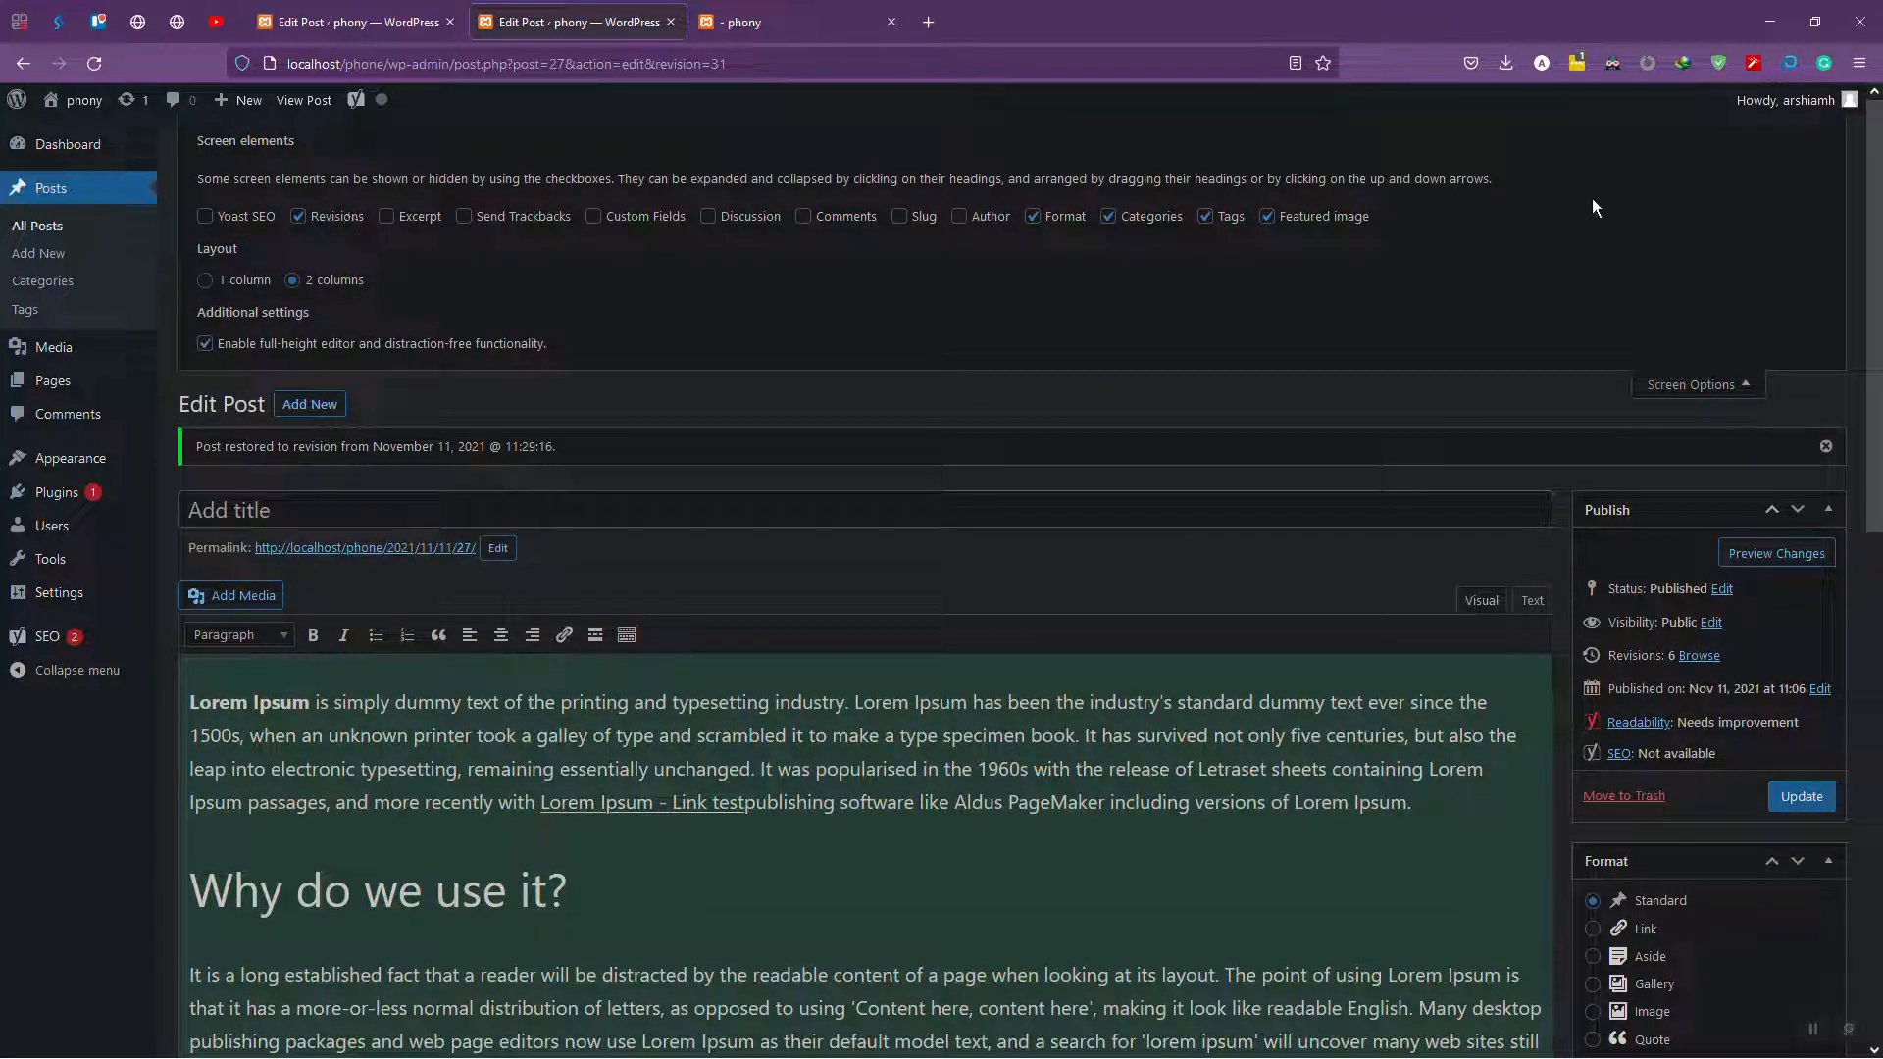
{"action": "left_click", "coordinate": [1697, 385]}
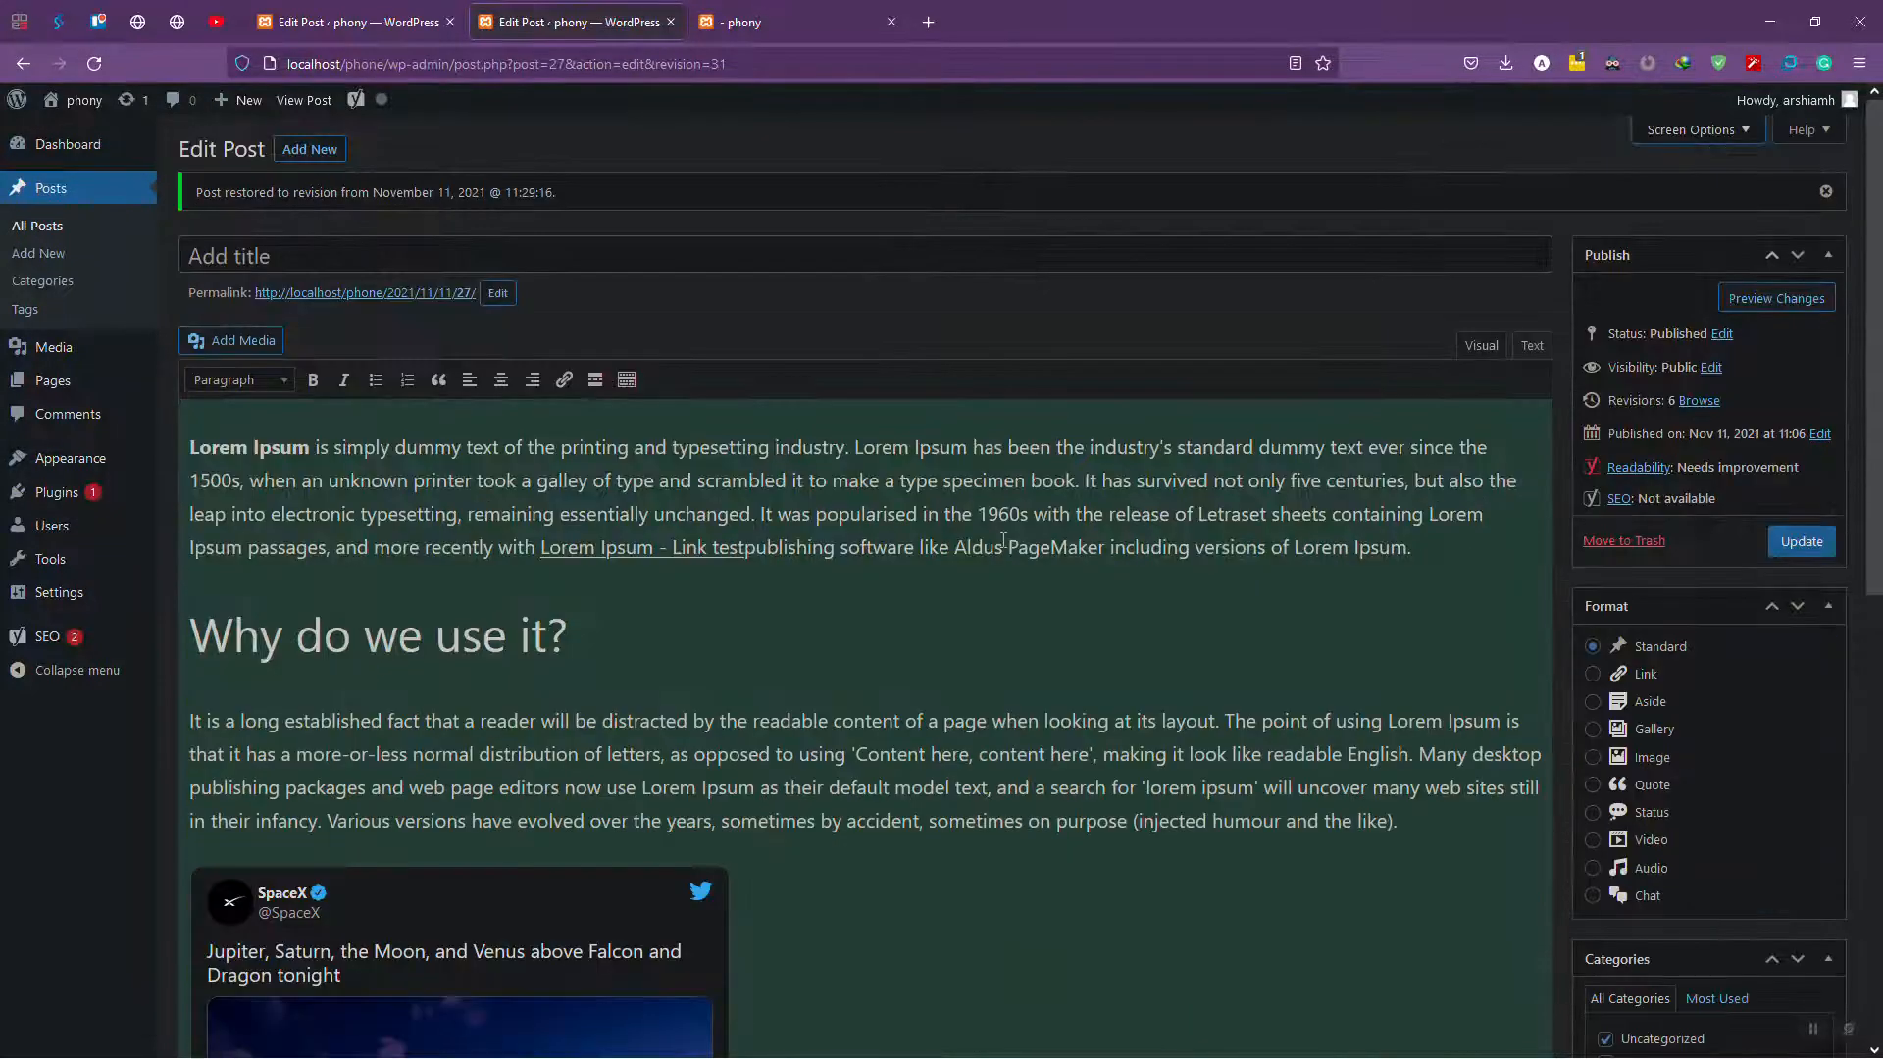